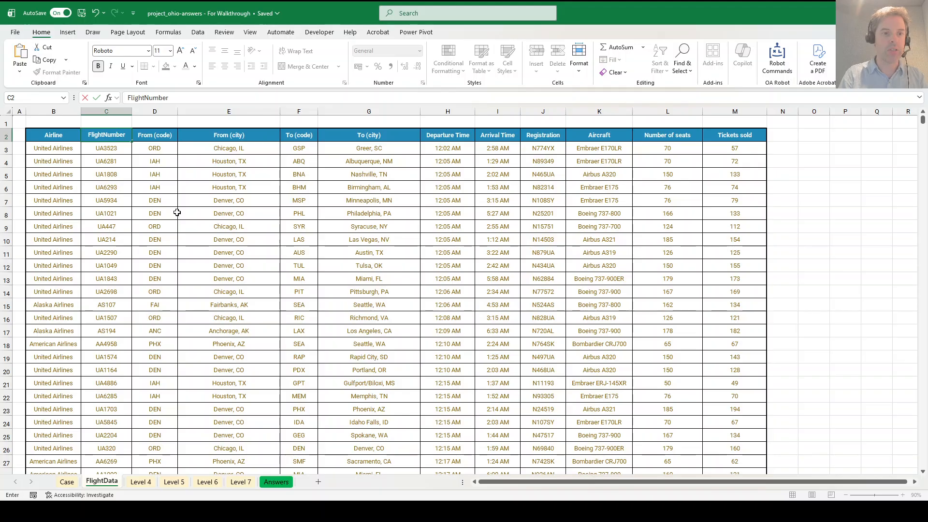
Rename the departure airport headers in D2 and E2 on the FlightData sheet to FromCode and FromCity
key("Tab")
type("FromCod")
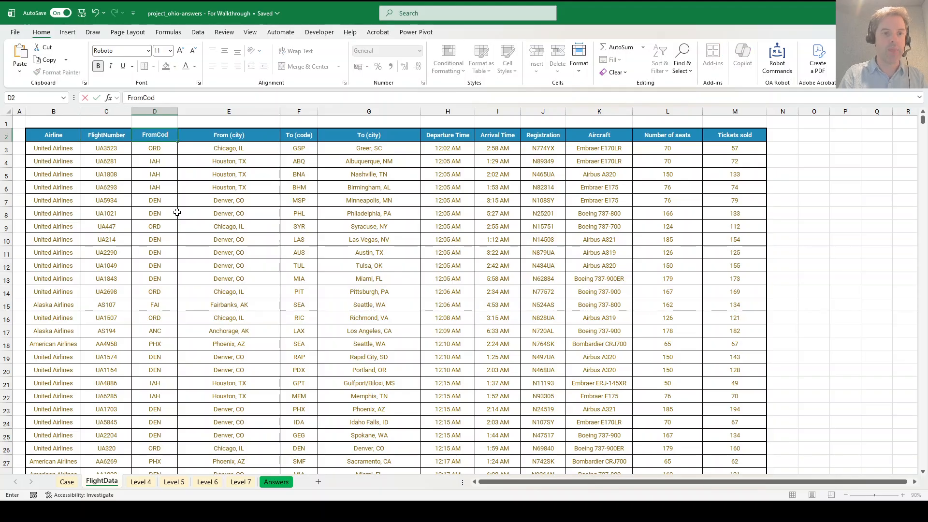
type("e")
key("Tab")
type("From")
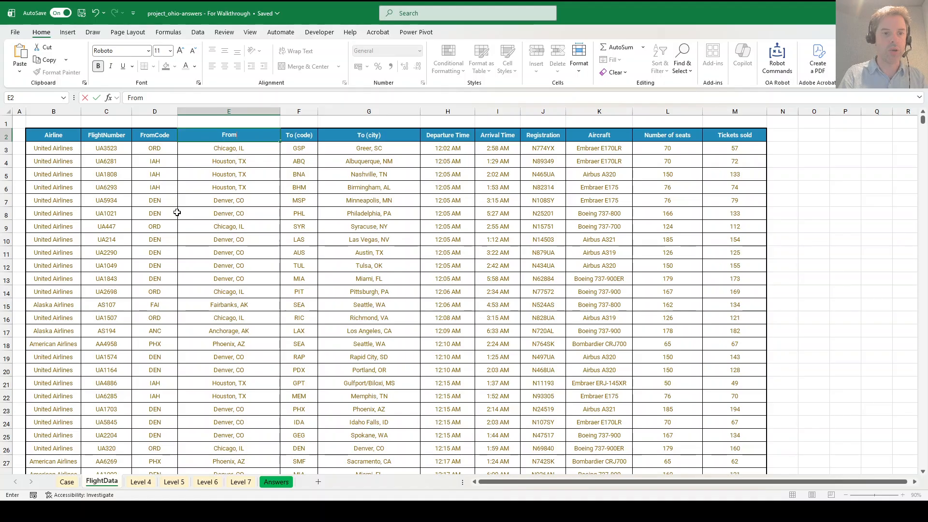
type("City")
Rename the arrival airport headers in F2 and G2 to ToCode and ToCity
key("Tab")
type("ToCode")
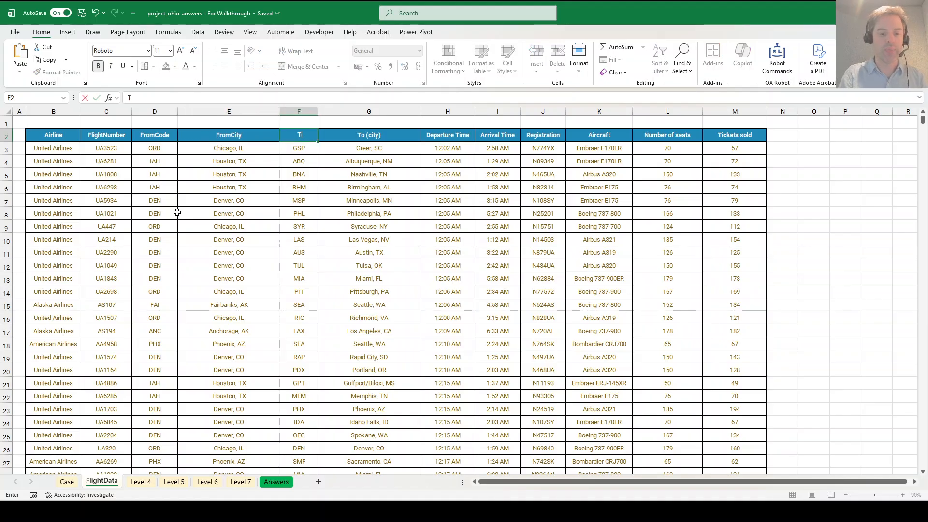
key("ctrl+Return")
key("Tab")
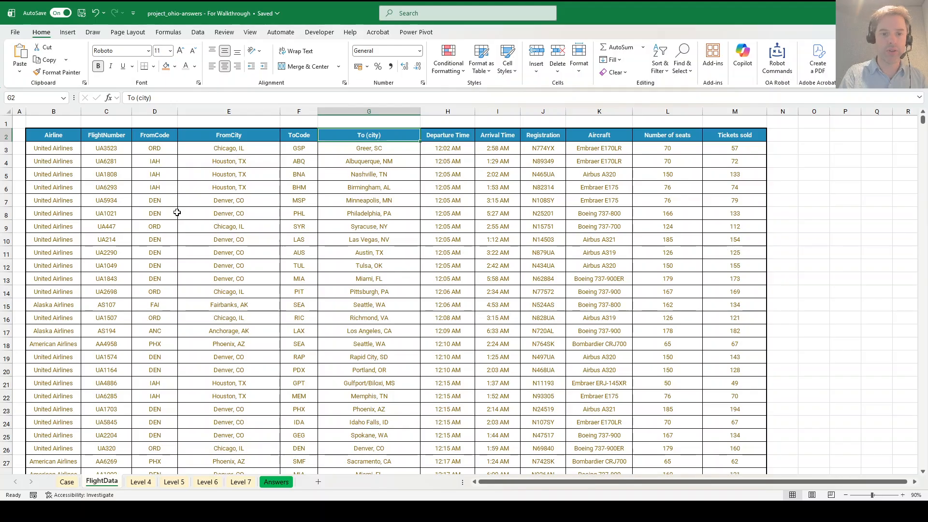
type("ToCit")
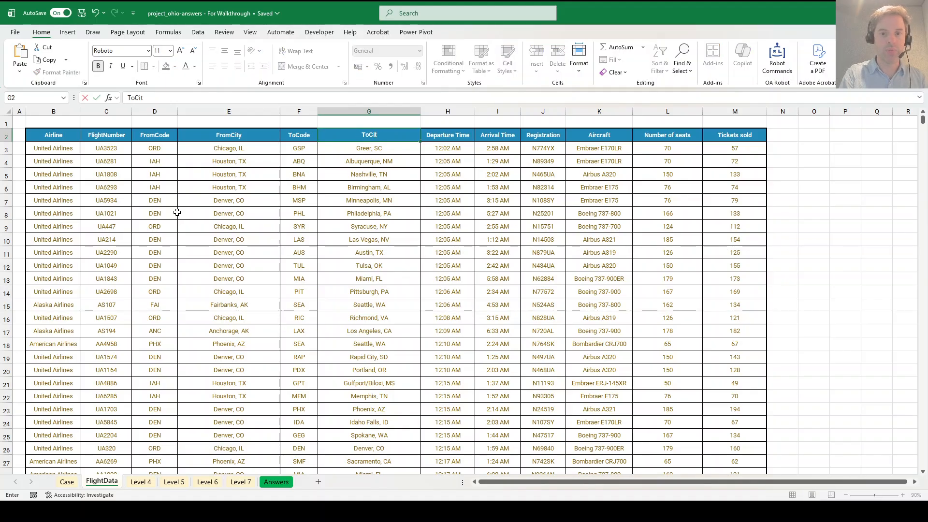
type("y")
Shorten the two time column headers in H2 and I2 to Departure and Arrival
key("Tab")
type("Departur")
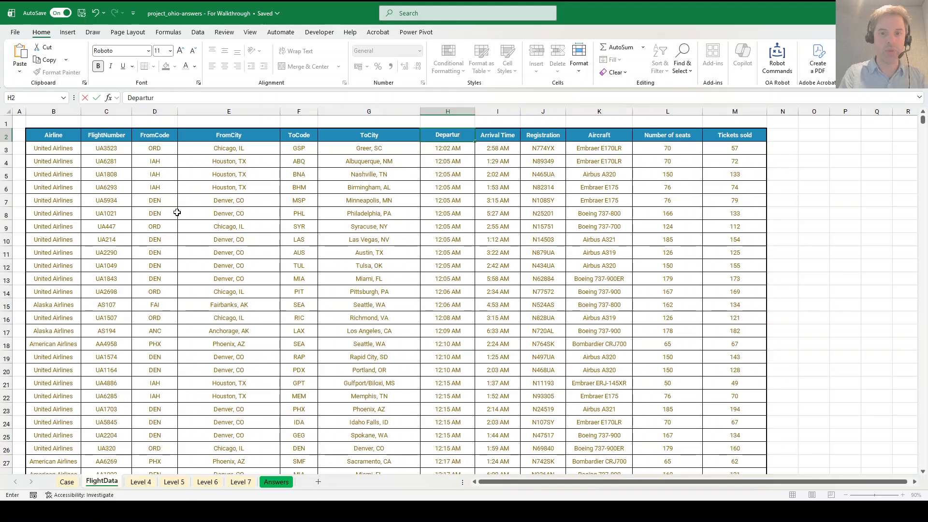
type("e")
key("Tab")
type("Arrival")
Rename the seat count header in L2 to Seats and the tickets sold header in M2 to Tickets
key("Tab")
key("Tab")
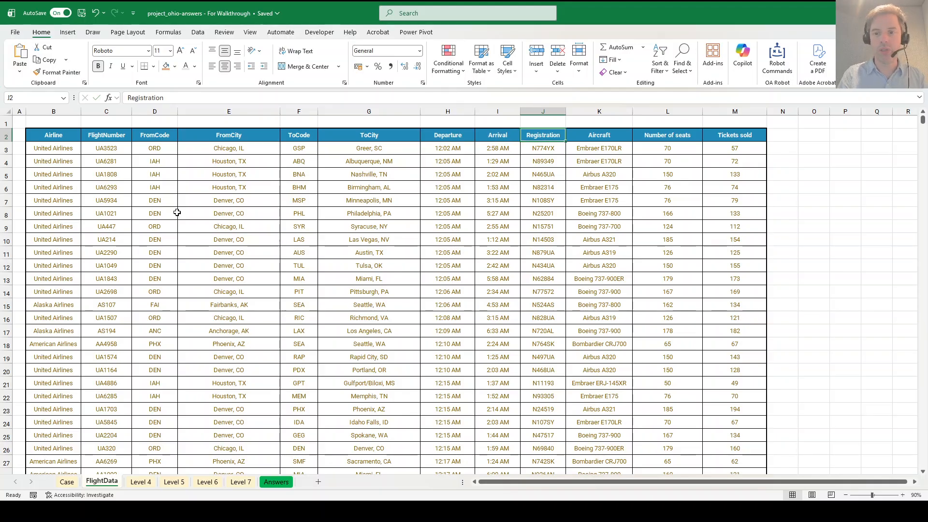
key("Tab")
type("Seats")
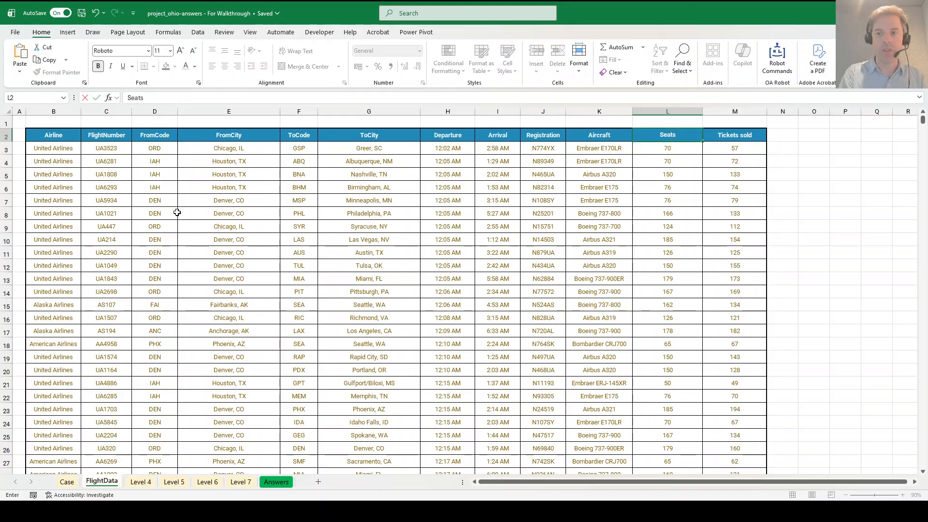
key("Tab")
type("Ti")
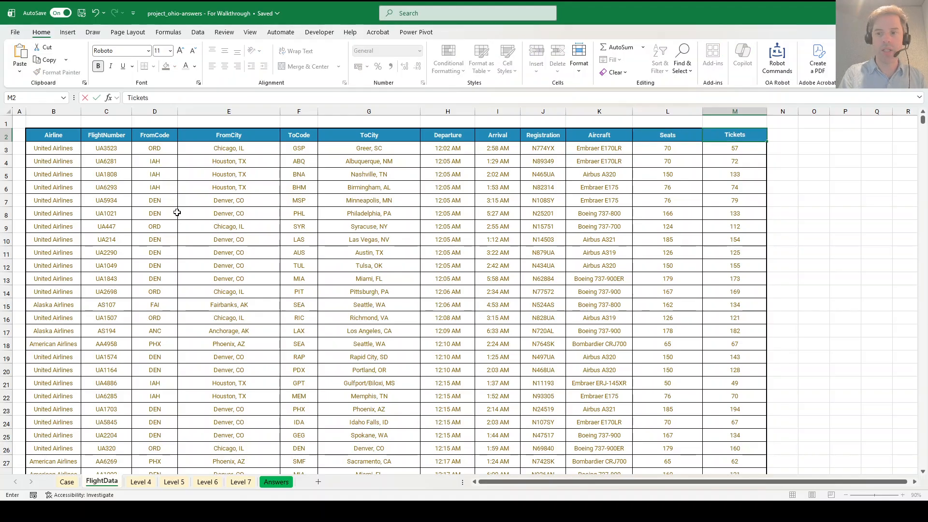
type("ckets")
key("Return")
Create named ranges for the whole flight table from its top row only, excluding the left column
key("ctrl+a")
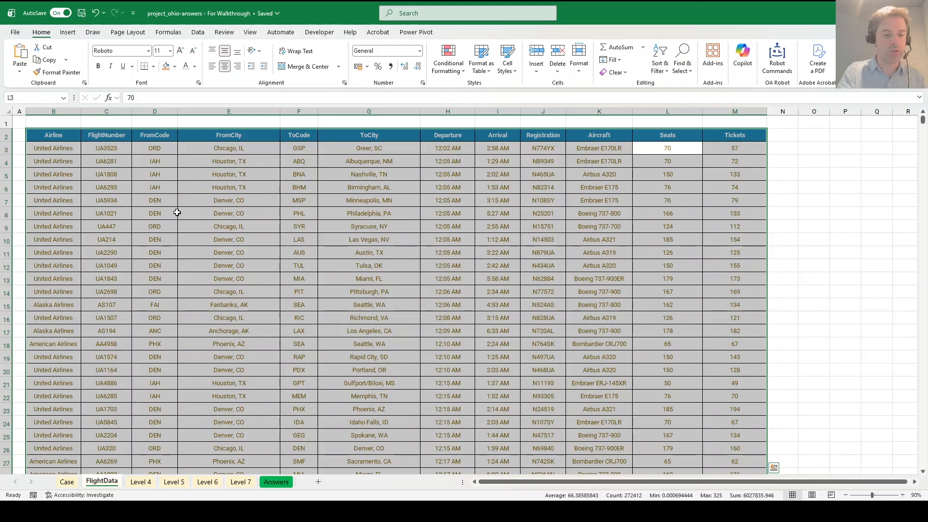
key("ctrl+shift+F3")
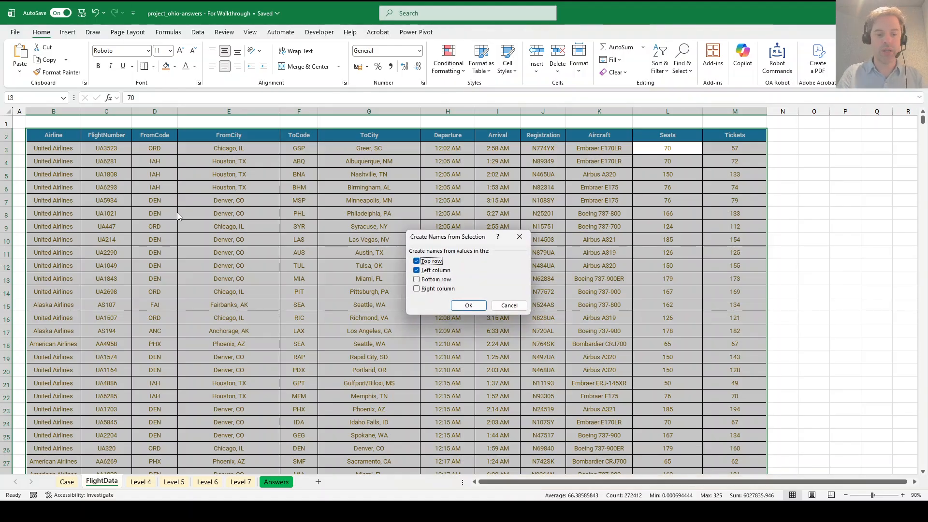
key("Tab")
key("space")
key("Return")
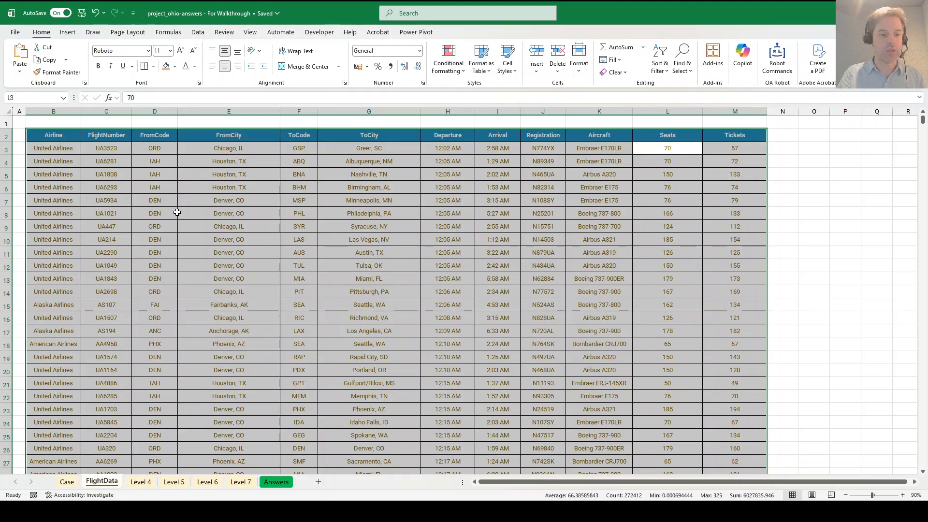
On the Case sheet, examine the Level 1 question, its Seattle, WA example and the answer table
key("ctrl+Page_Up")
scroll(375, 299, "down", 3)
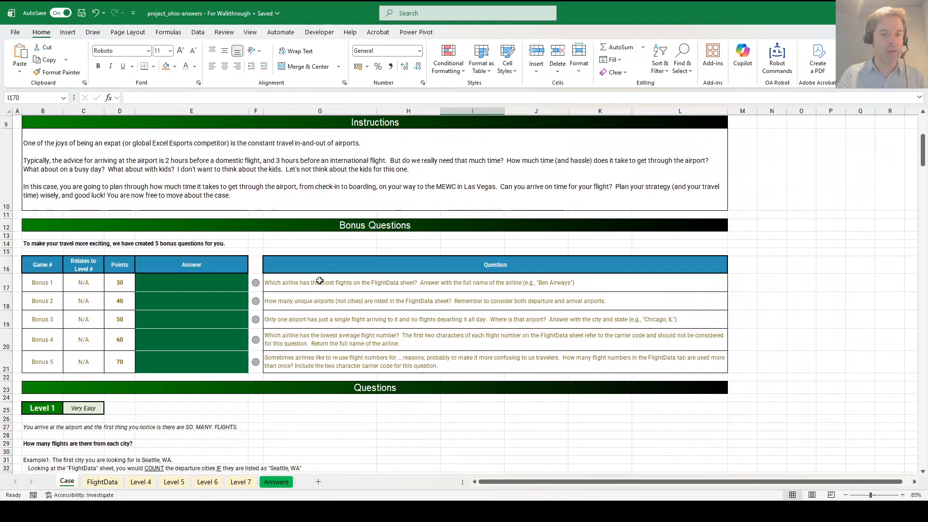
scroll(320, 281, "down", 7)
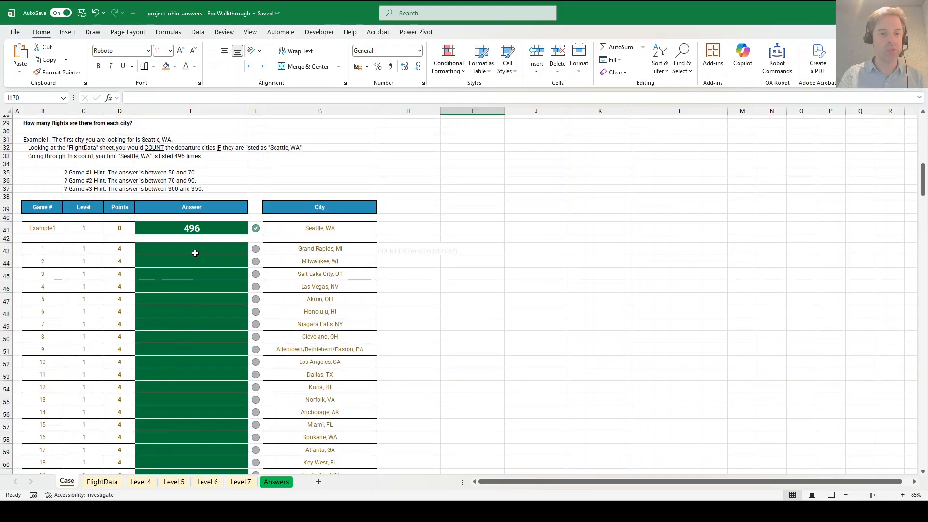
scroll(195, 246, "up", 3)
scroll(198, 242, "up", 1, "ctrl")
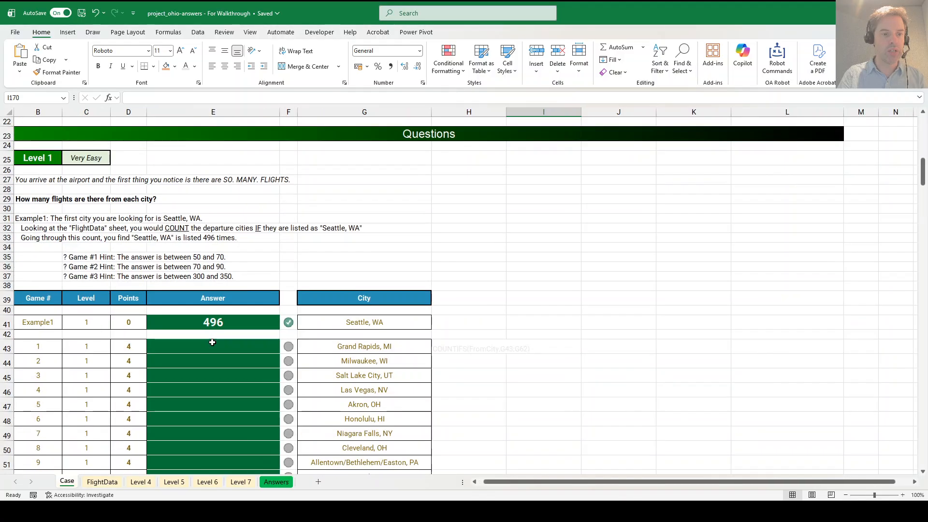
scroll(213, 323, "up", 1, "ctrl")
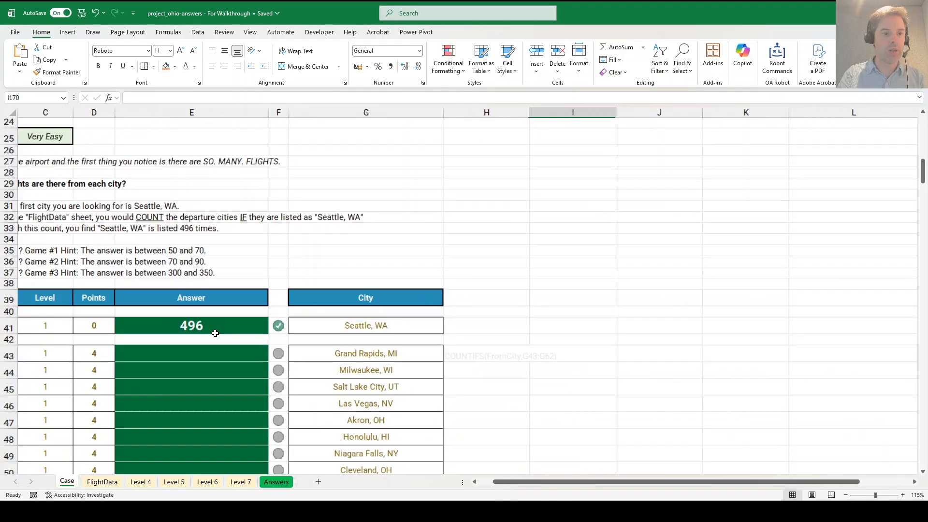
left_click_drag(517, 485, 489, 485)
scroll(271, 295, "down", 2)
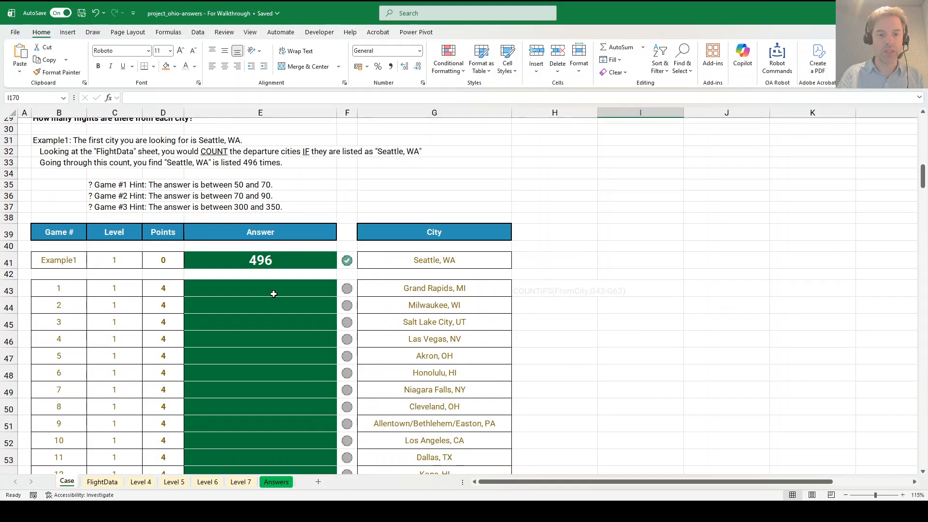
Fill the Level 1 answers from E43 with the spilling formula =COUNTIFS(FromCity,G43:G62)
left_click(273, 293)
type("=countifs")
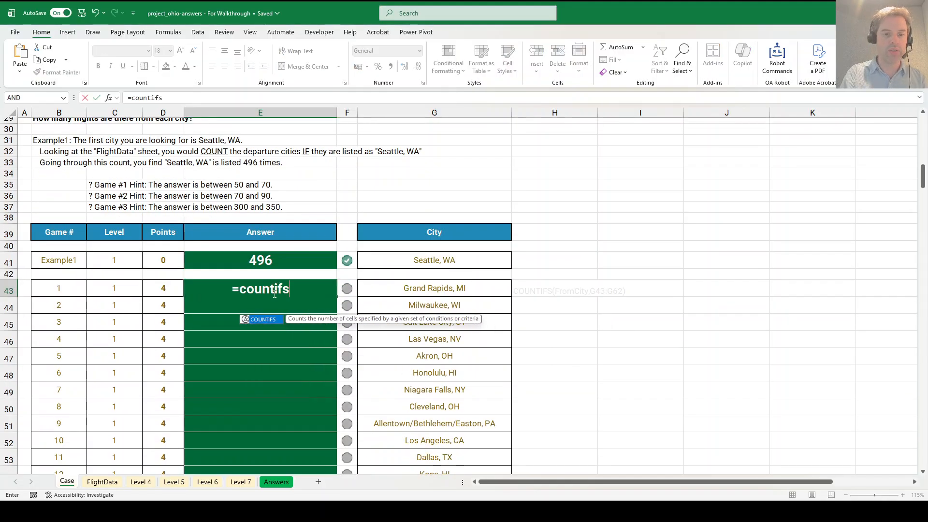
type("(fro")
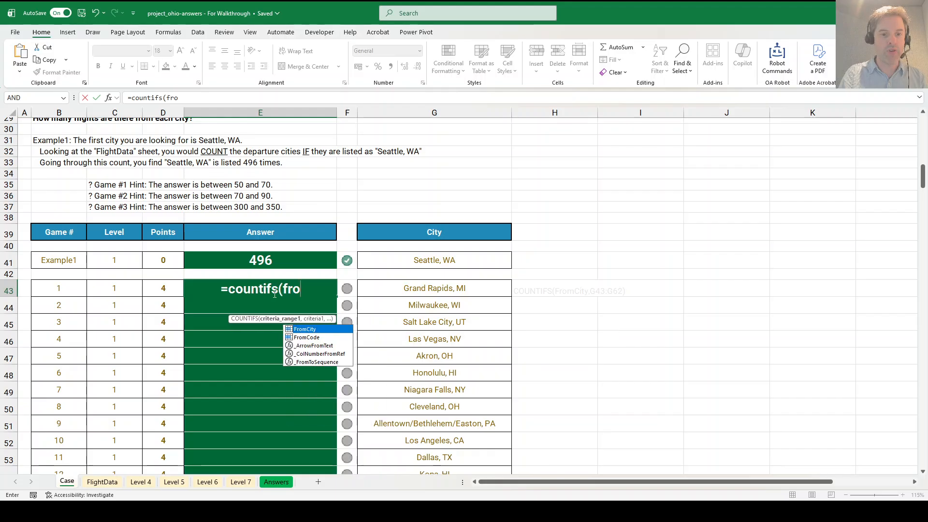
type("mcity,")
key("Right")
key("Right")
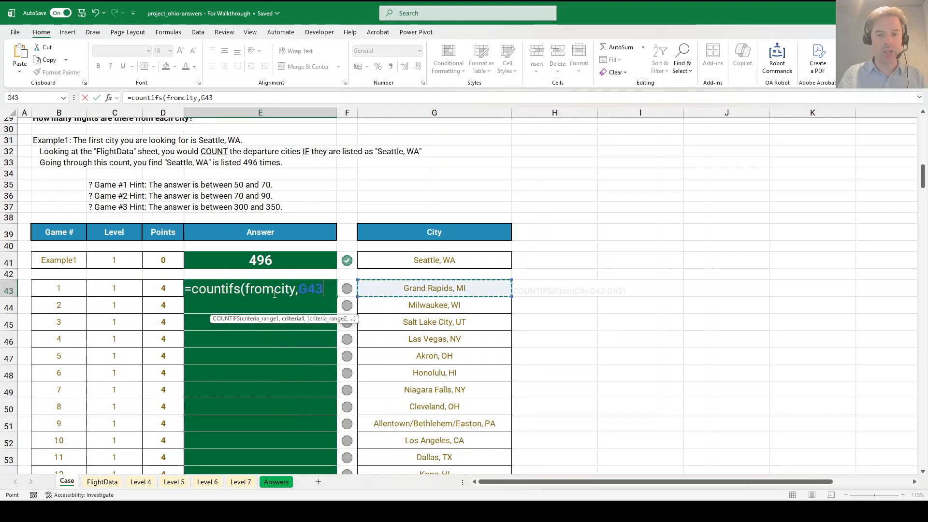
key("ctrl+shift+Down")
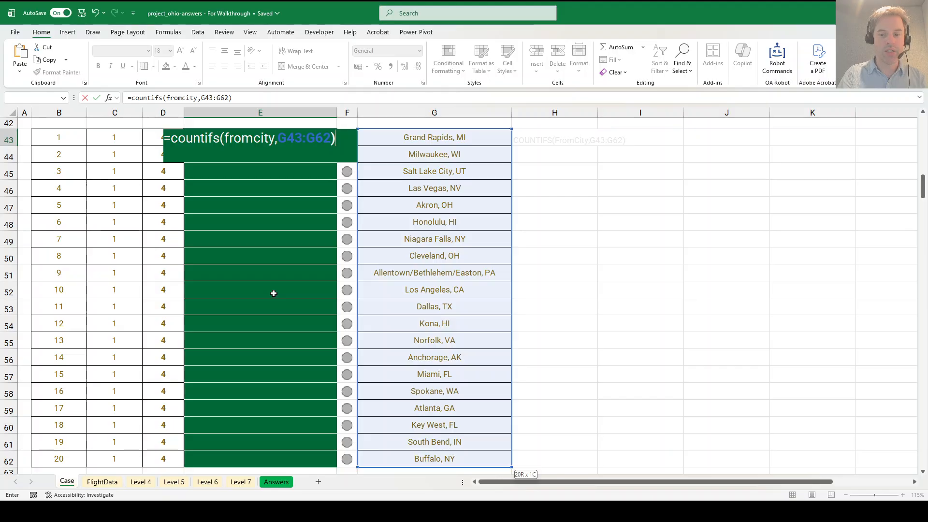
key("Return")
scroll(360, 319, "down", 1)
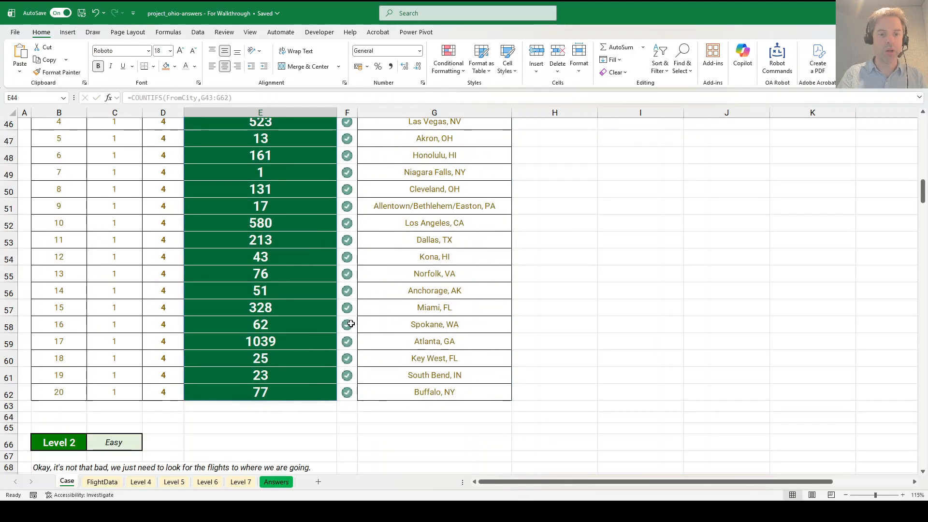
scroll(353, 329, "up", 2)
Start a COUNTIFS formula in E85 for Level 2, matching FromCode against the airport codes in G85:G105
scroll(350, 332, "down", 10)
scroll(348, 333, "up", 3)
scroll(348, 334, "down", 2)
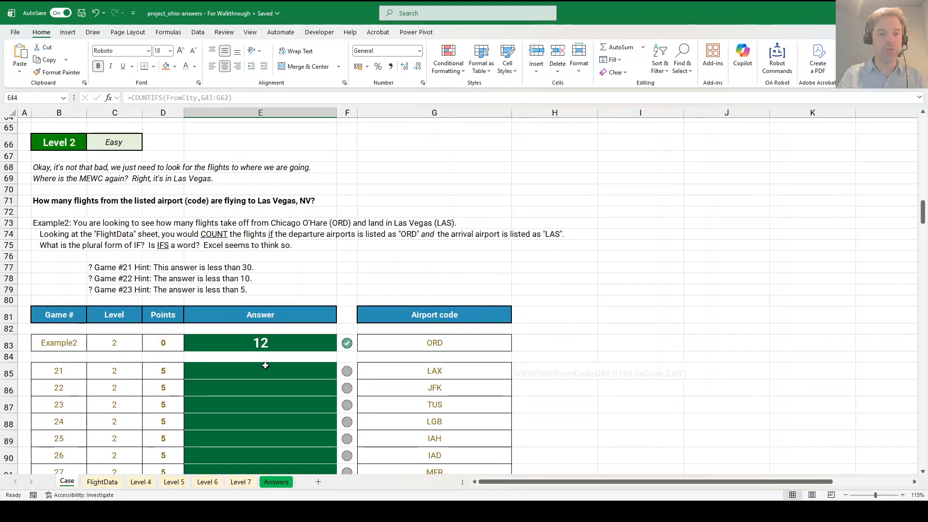
left_click(265, 366)
type("=countifs")
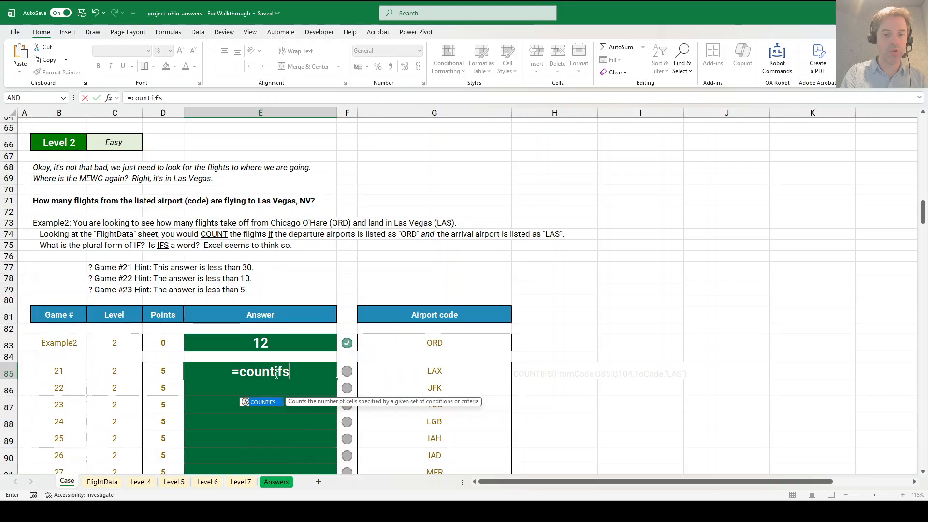
type("(")
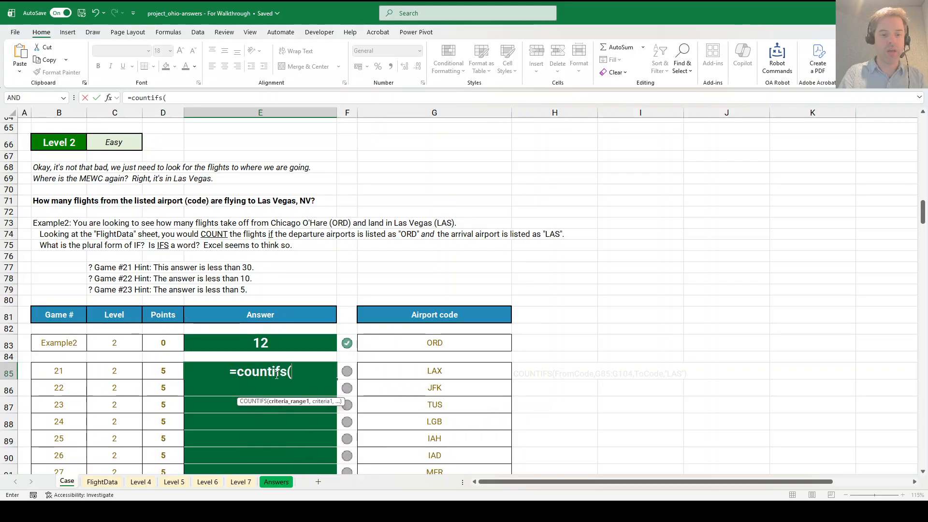
type("fromco")
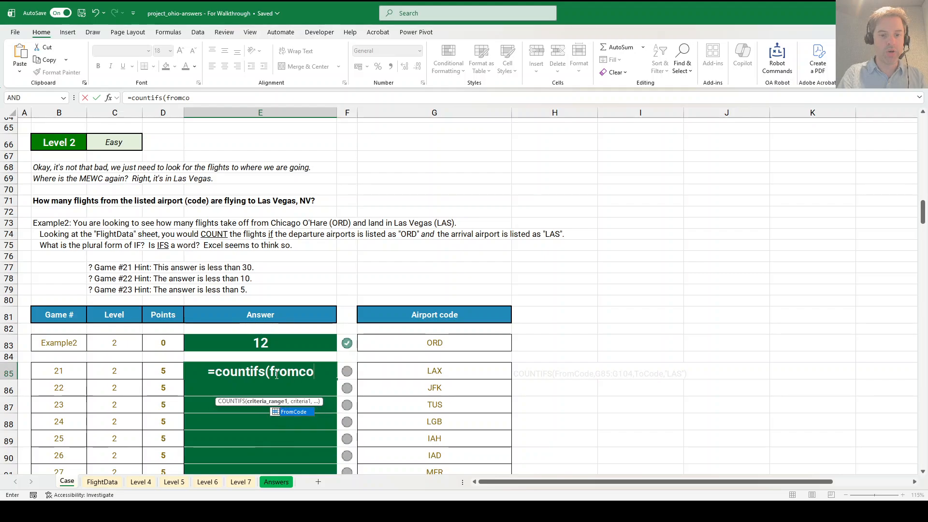
type("de,")
key("Right")
key("Right")
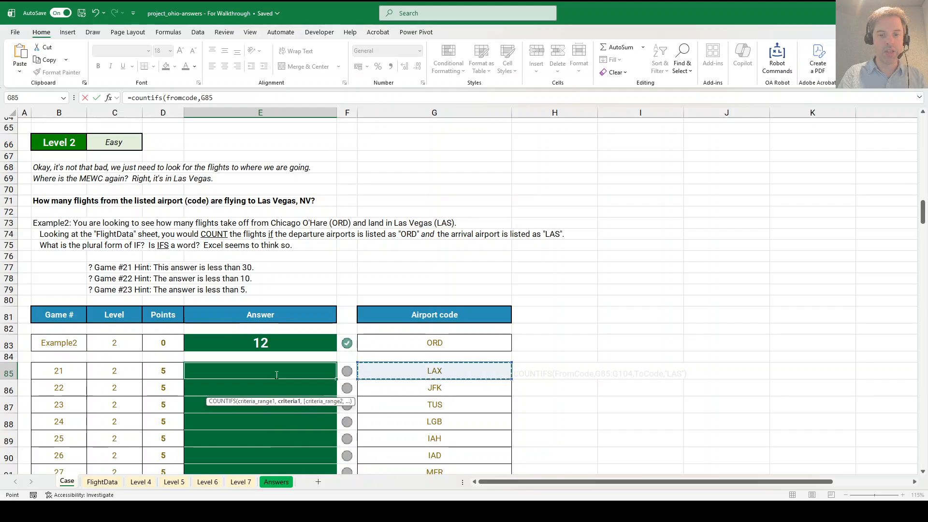
key("ctrl+shift+Down")
Add ToCode equal to "LAS" as the second criterion and complete the Level 2 COUNTIFS formula
type(",todod")
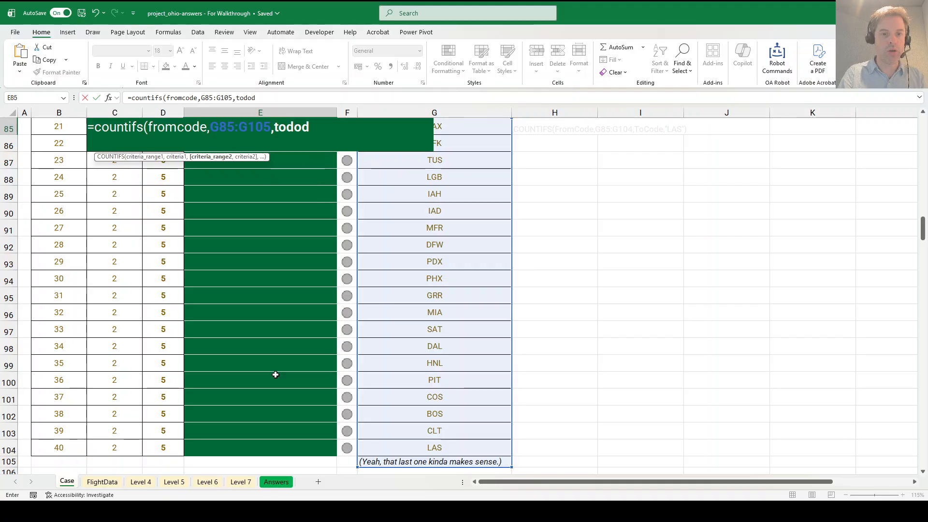
key("BackSpace")
key("BackSpace")
key("BackSpace")
type("code,")
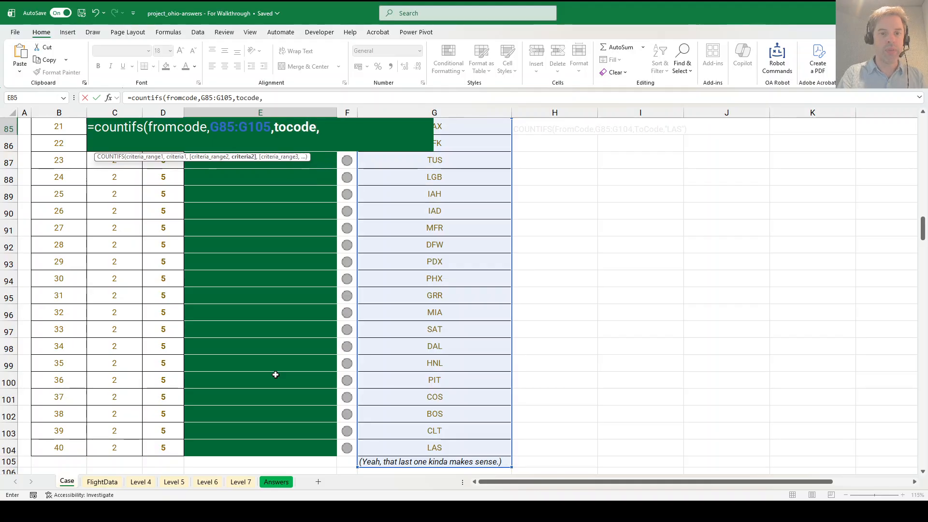
type("\"LAS\")")
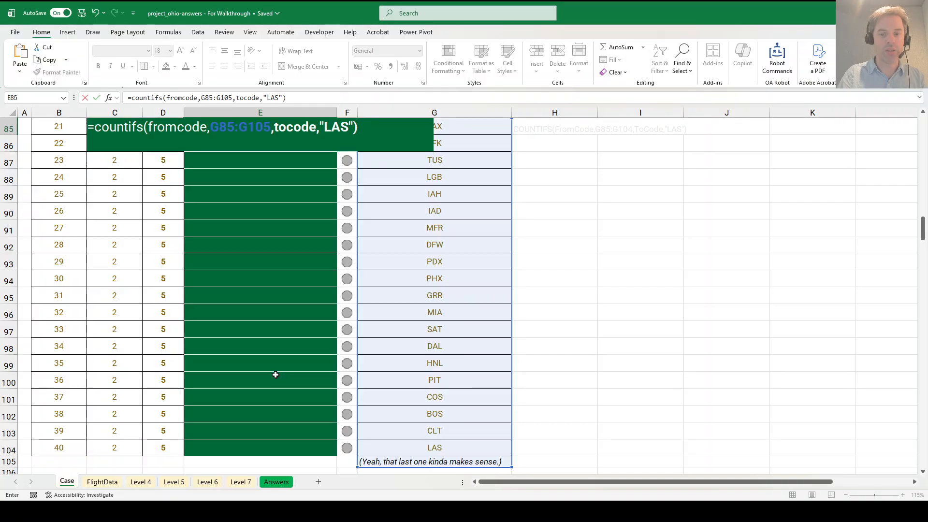
key("Return")
scroll(290, 376, "up", 3)
Start a COUNTIFS formula in E130 for Level 3, matching FromCode against the airport code in G130
scroll(328, 361, "down", 6)
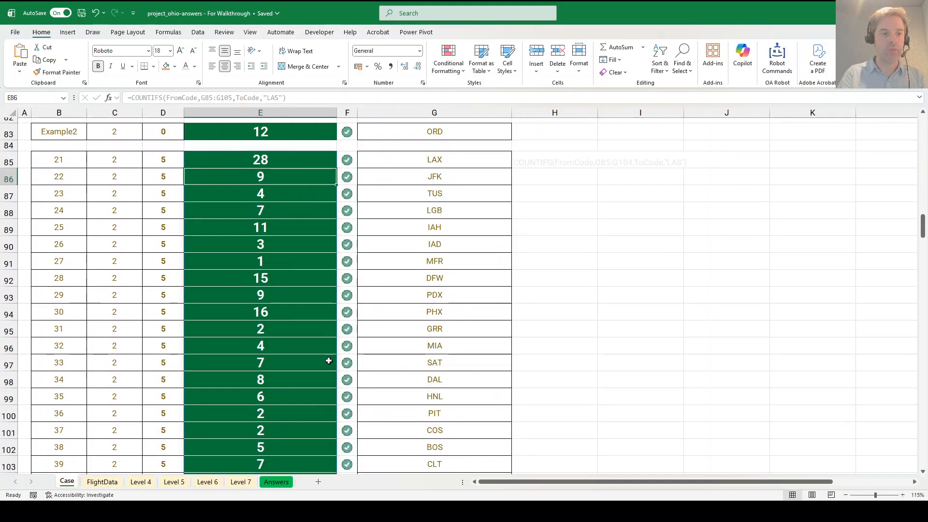
scroll(347, 351, "down", 5)
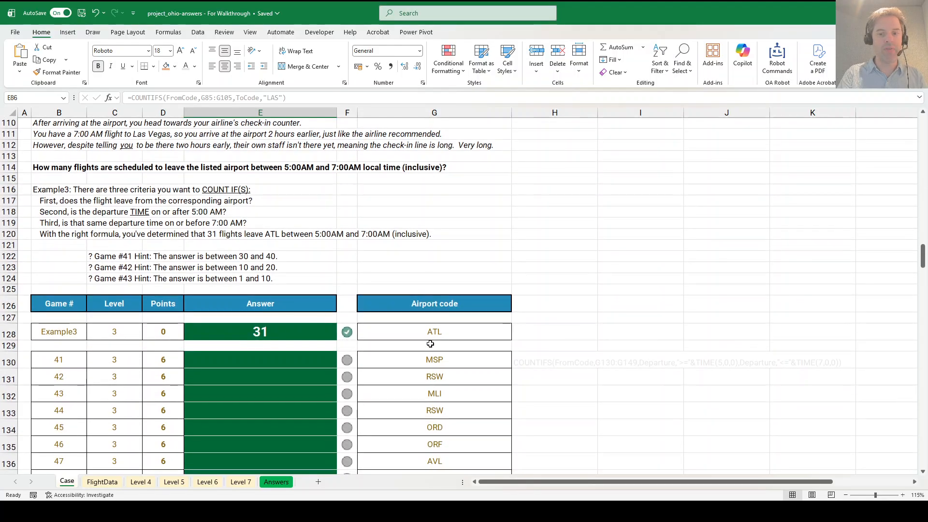
left_click(254, 363)
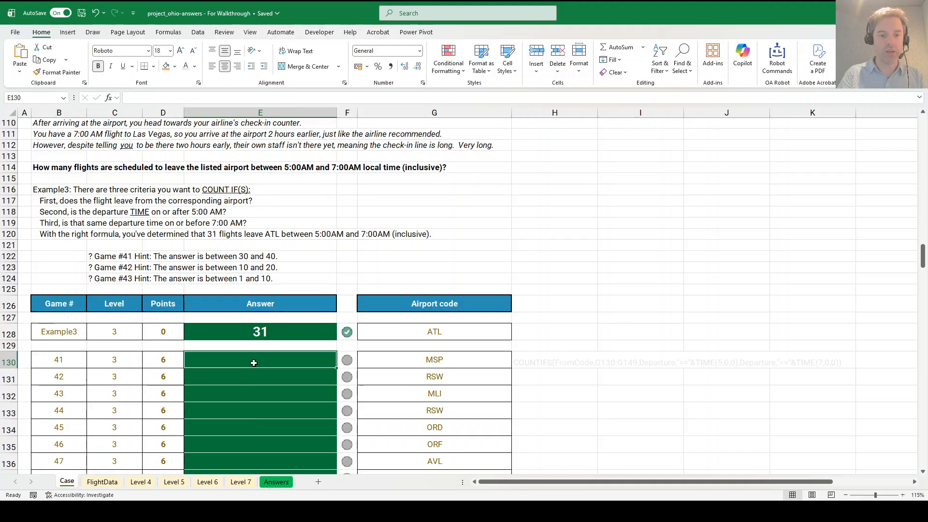
type("=countifs(")
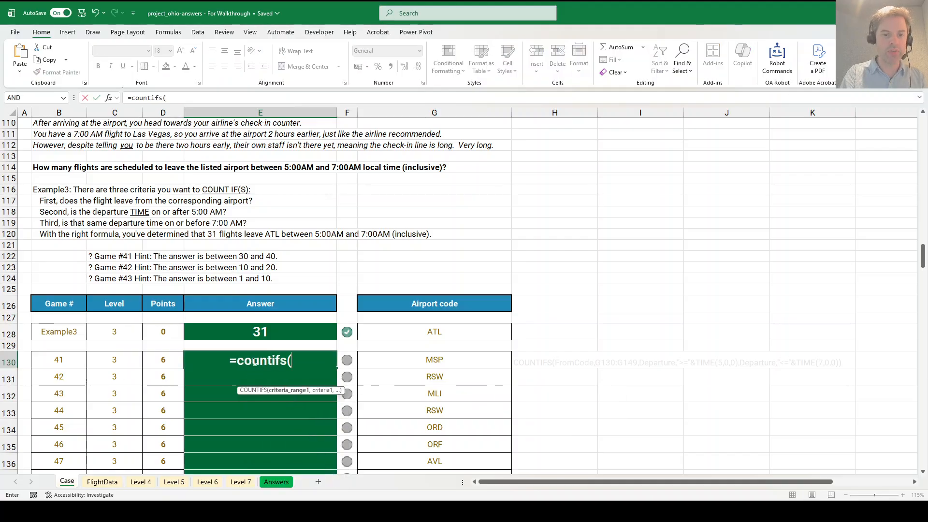
type("fromc")
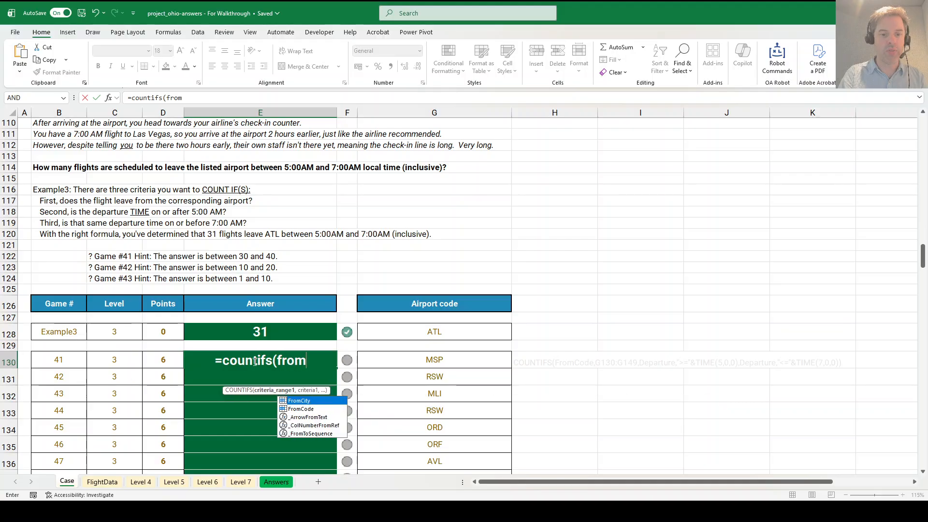
key("Tab")
key("BackSpace")
key("BackSpace")
key("BackSpace")
type("o")
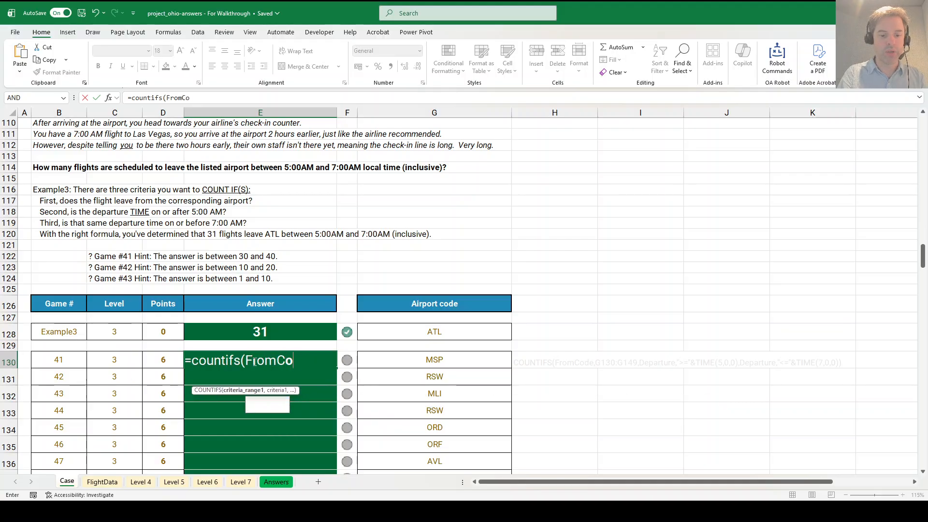
type("de,")
key("Right")
key("Right")
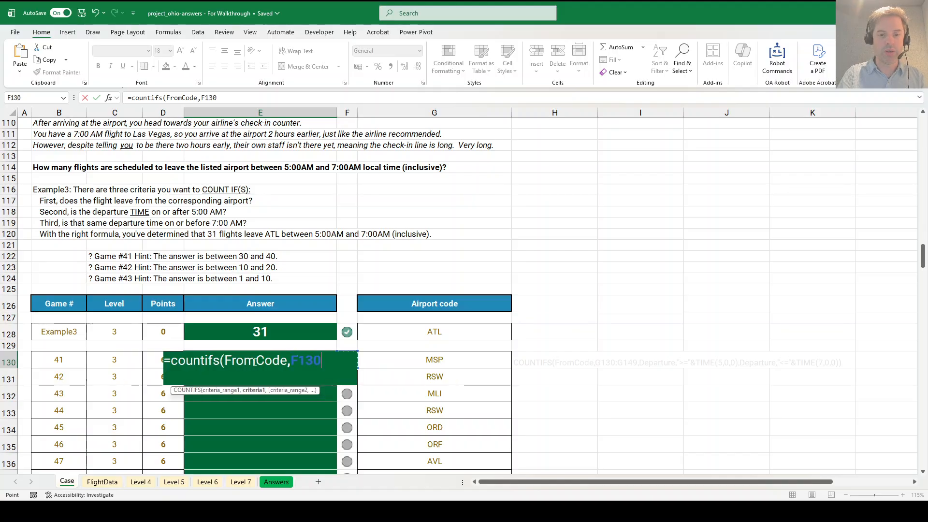
Add Departure as the second criteria range with the condition ">="&TIME(5,0,0)
type(",dep")
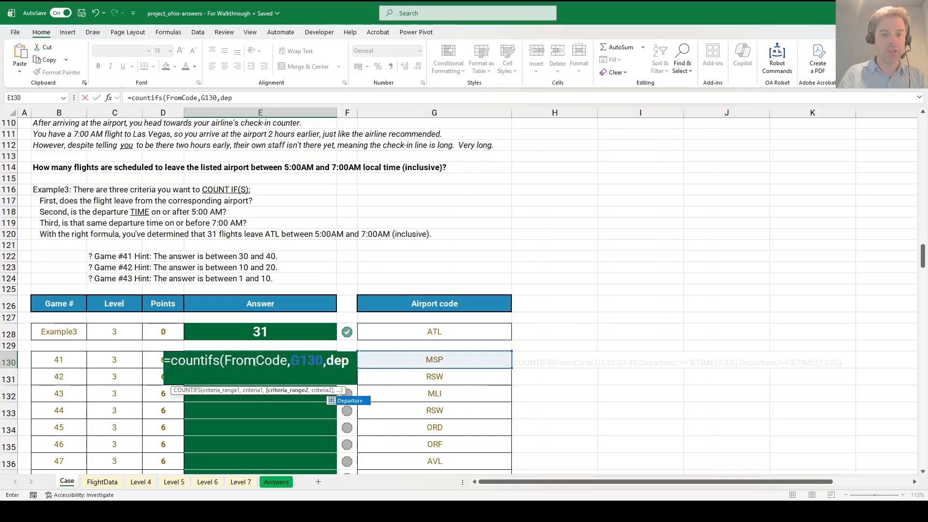
key("Tab")
type(",\"")
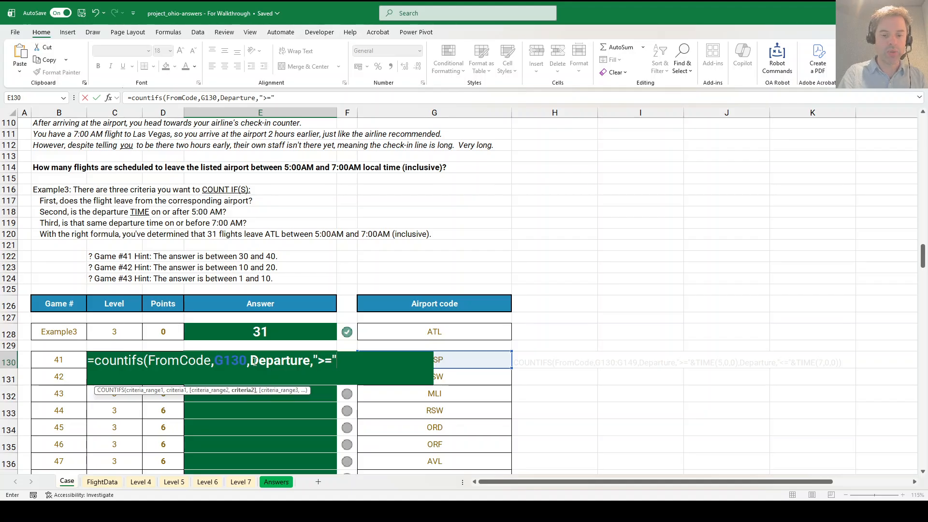
type(">=\"&time(5,")
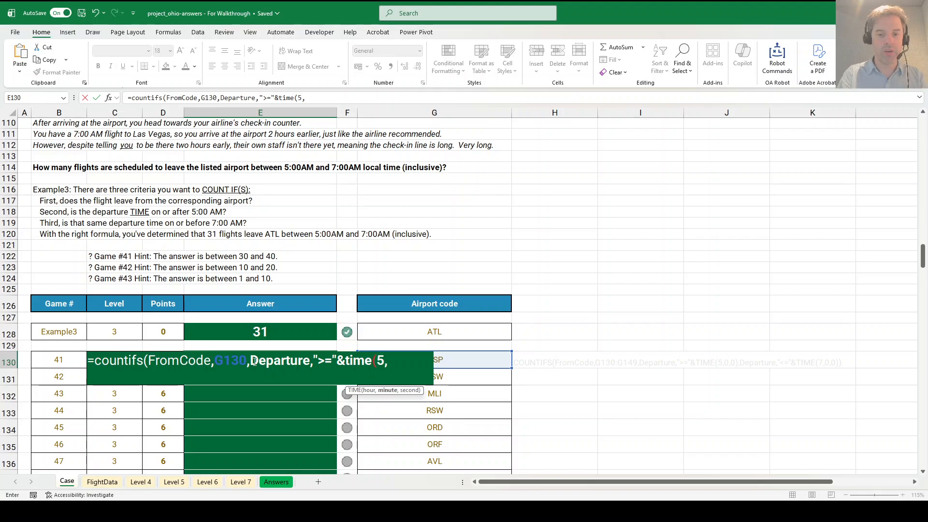
type("0,0)")
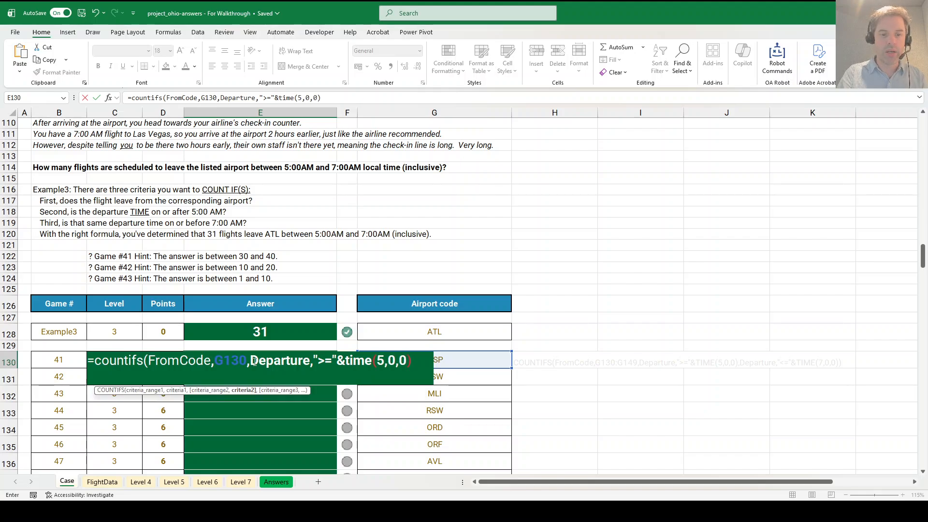
Add Departure with "<="&TIME(7,0,0) as the third criterion and complete the Level 3 COUNTIFS formula
type(",Departure")
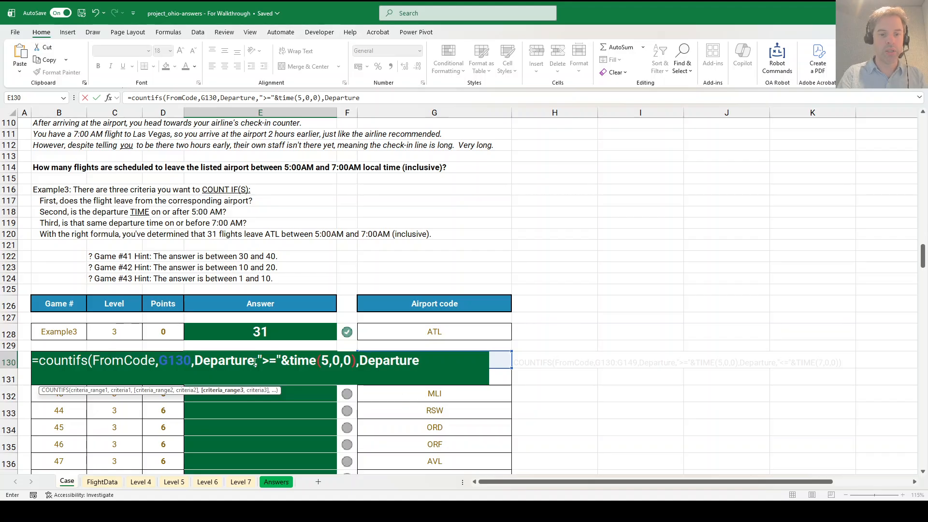
type(",\"<=")
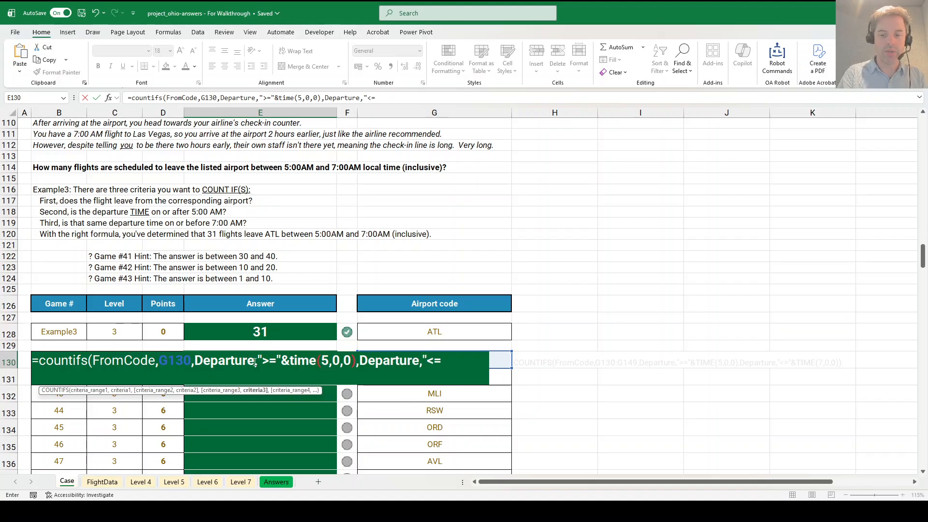
type("\"&time(")
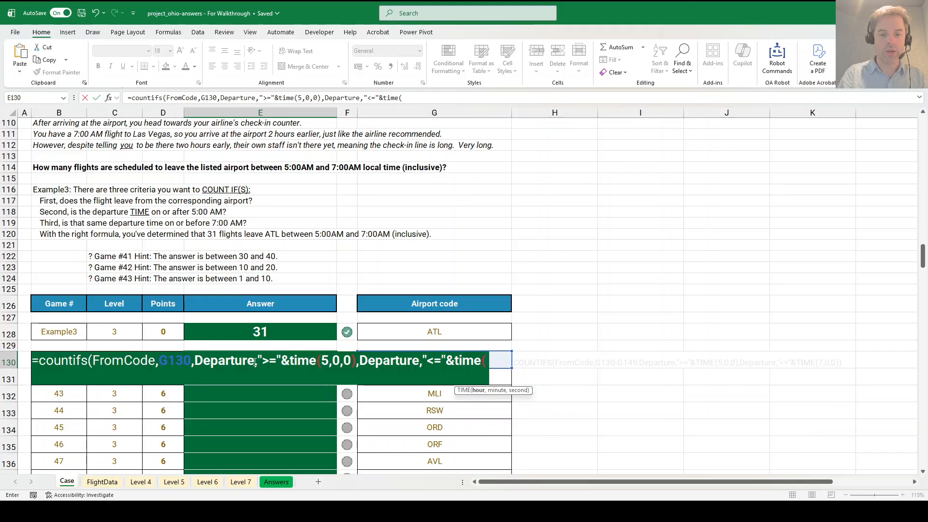
type("7,0,0))")
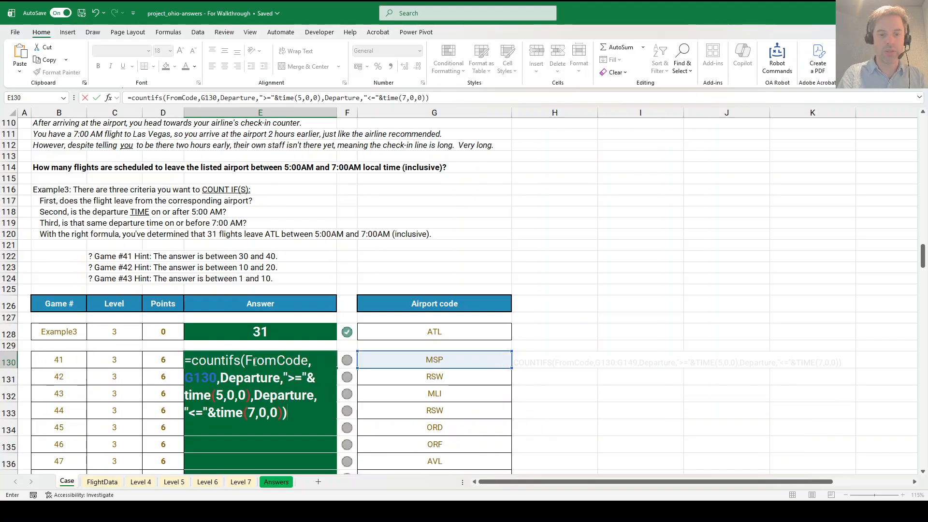
key("Return")
Fill the Level 3 formula from E130 down through E149
scroll(254, 361, "down", 3)
key("Right")
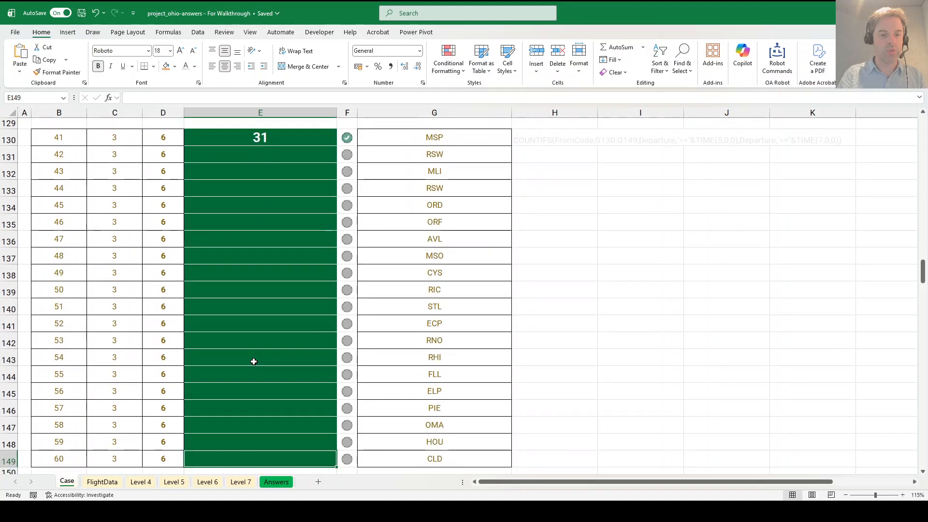
key("ctrl+shift+Up")
key("ctrl+d")
scroll(438, 356, "up", 2)
scroll(393, 366, "down", 5)
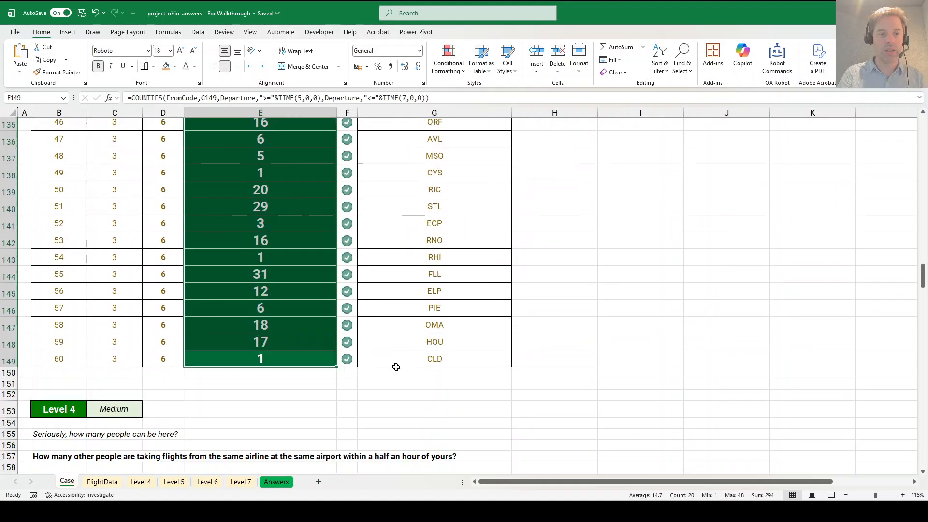
Read the Level 4 question and its UA354 example on the Case sheet, and open the Level 4 sheet
scroll(393, 325, "up", 4)
scroll(379, 303, "down", 1)
scroll(379, 309, "down", 5)
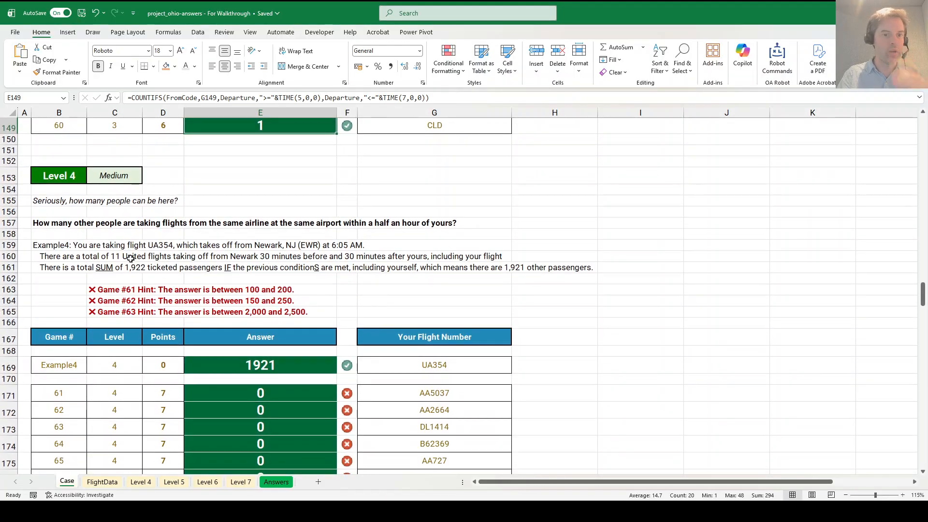
left_click(142, 482)
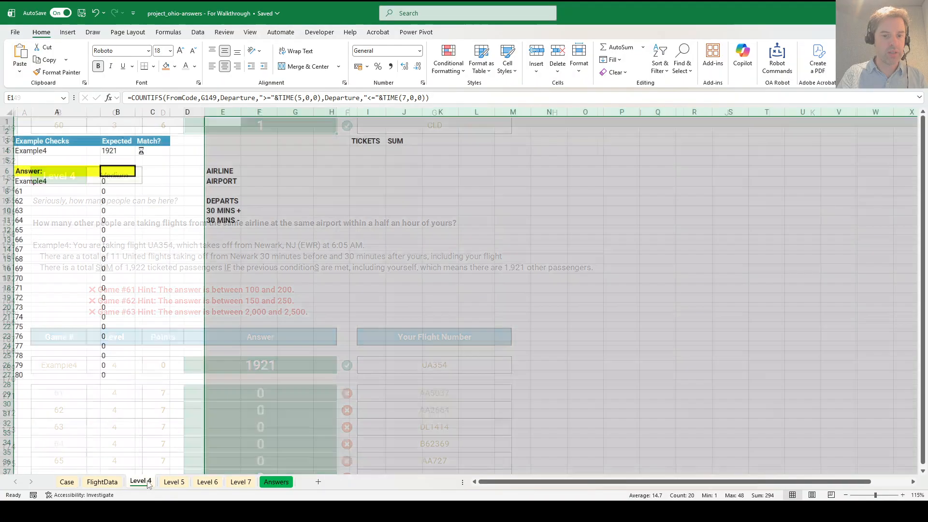
left_click(437, 291)
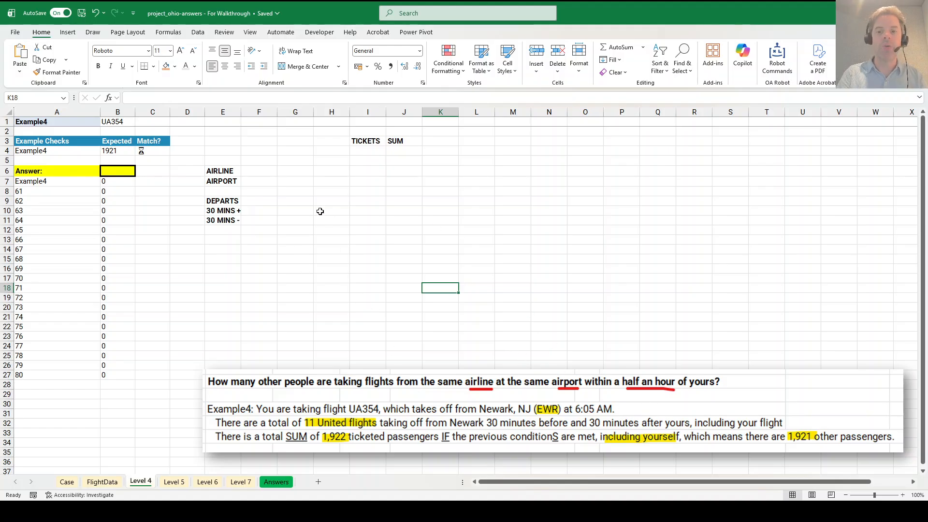
Look up the flight's airline in F6 with =XLOOKUP(B1,FlightNumber,Airline)
left_click(263, 172)
type("=")
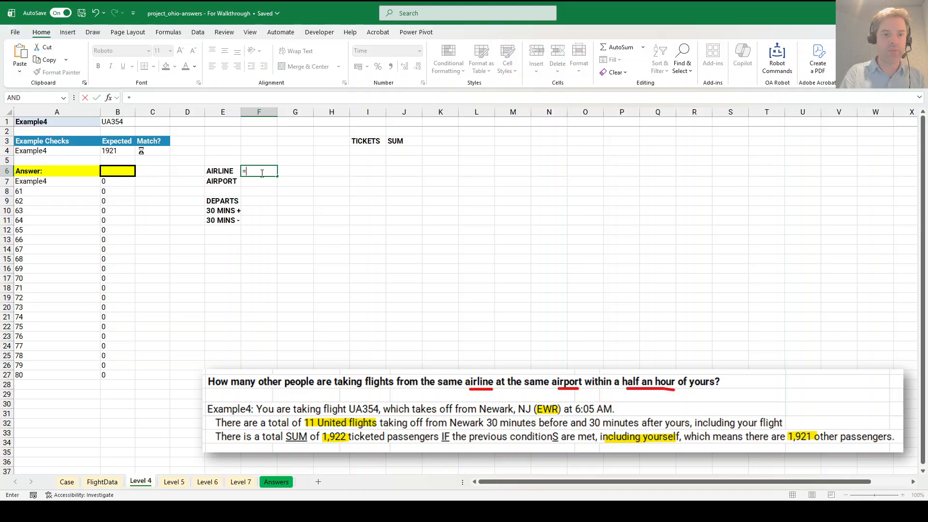
type("xlookup(")
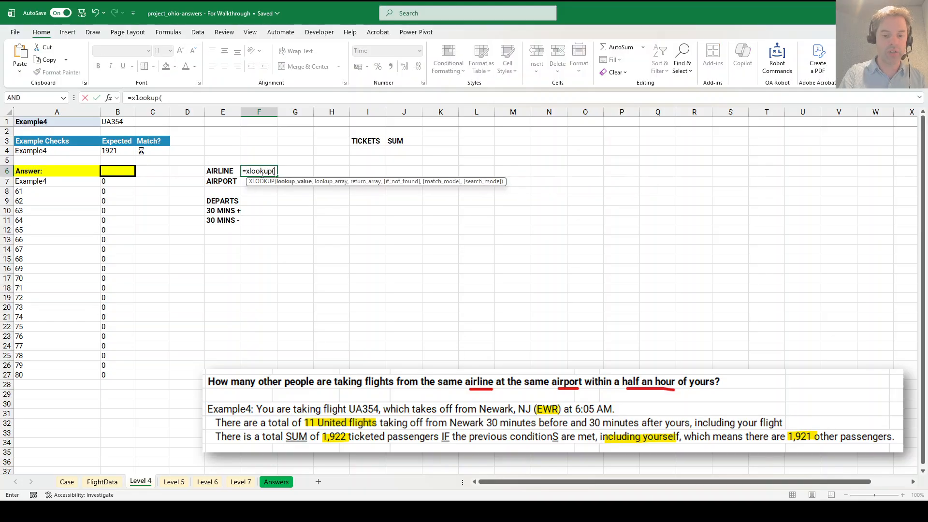
type("b1,fli")
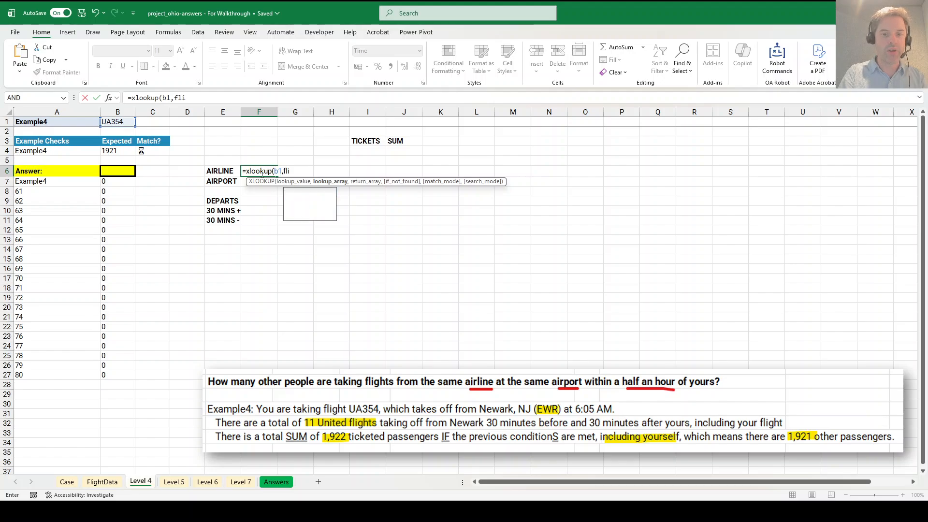
key("Tab")
type(",airl")
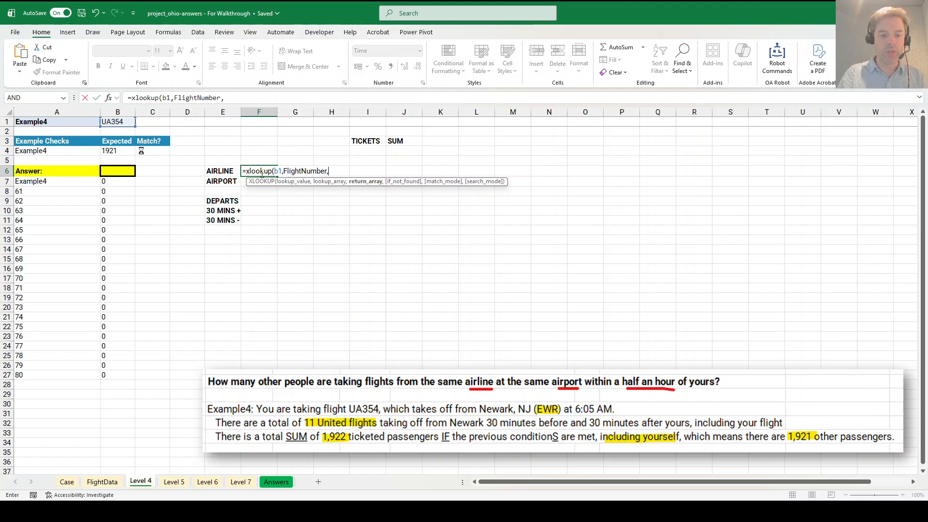
key("Tab")
type(")")
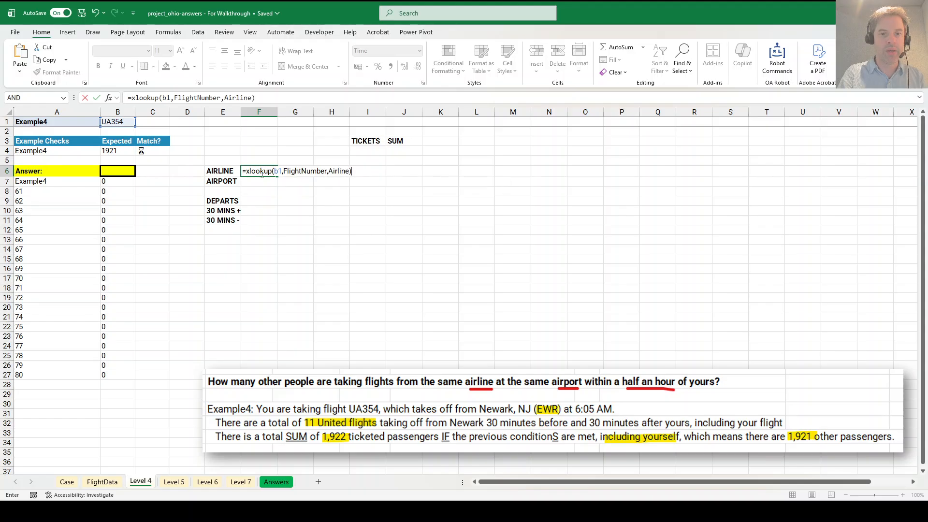
key("Return")
Look up the flight's departure airport in F7 with =XLOOKUP(B1,FlightNumber,FromCode)
type("=xloo")
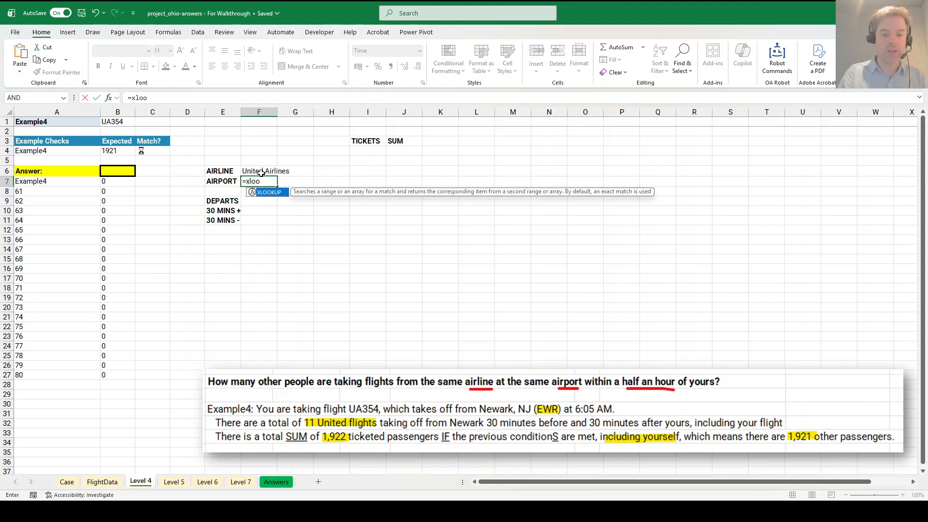
type("kup(b1,flig")
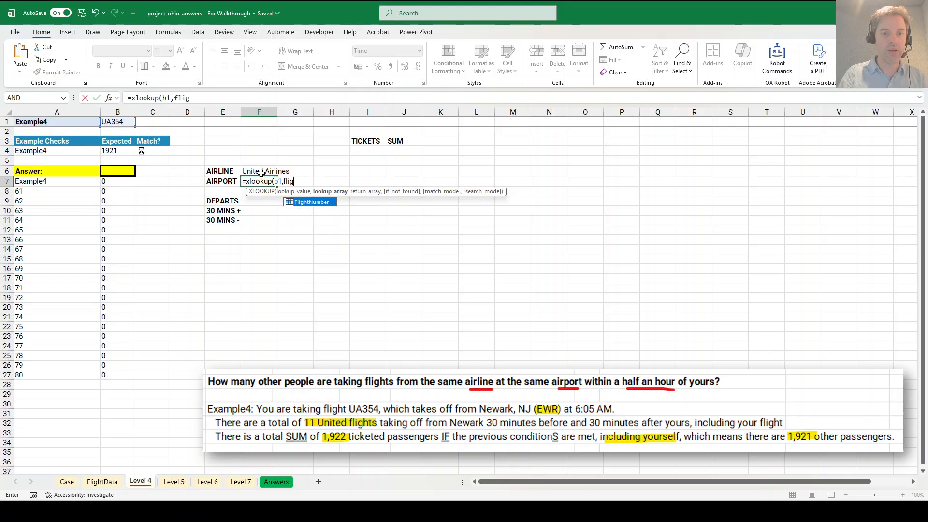
key("Tab")
type(",")
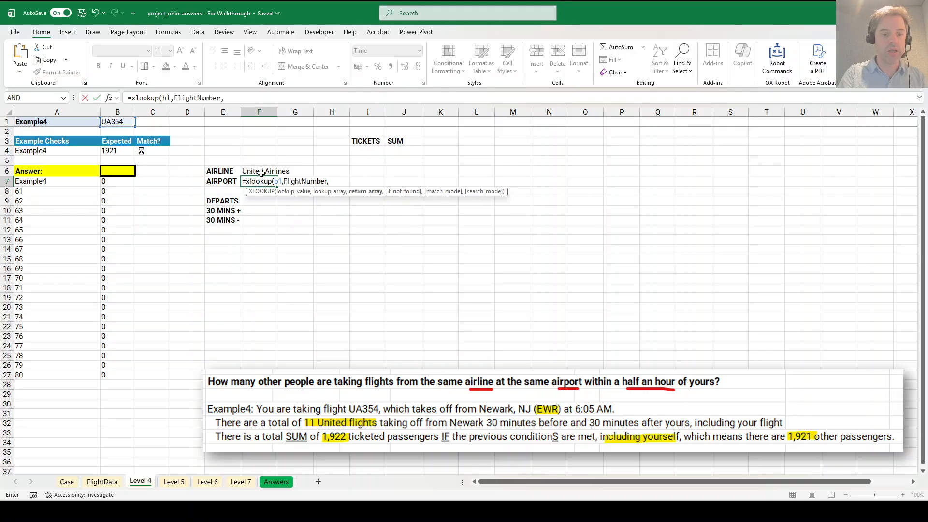
type("fromcode")
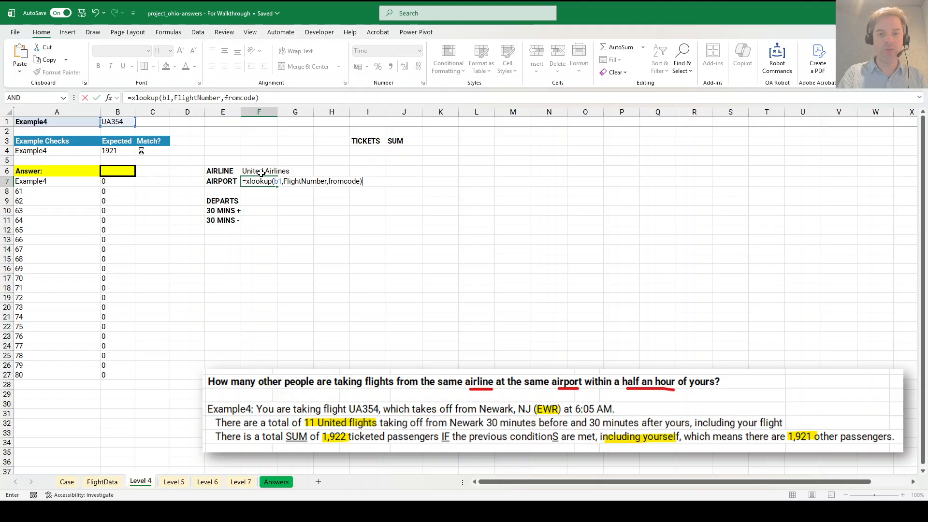
key("Return")
key("Down")
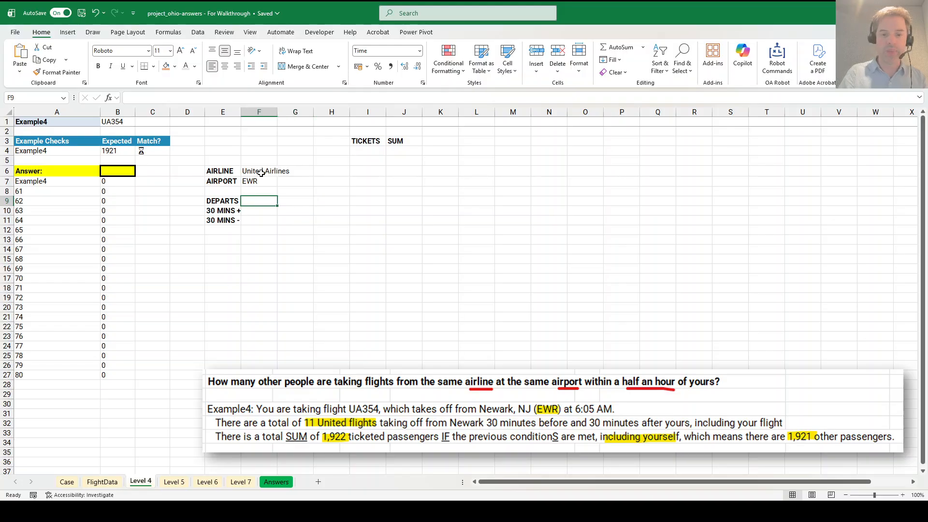
Look up the flight's departure time in F9 with =XLOOKUP(B1,FlightNumber,Departure)
type("=xlo")
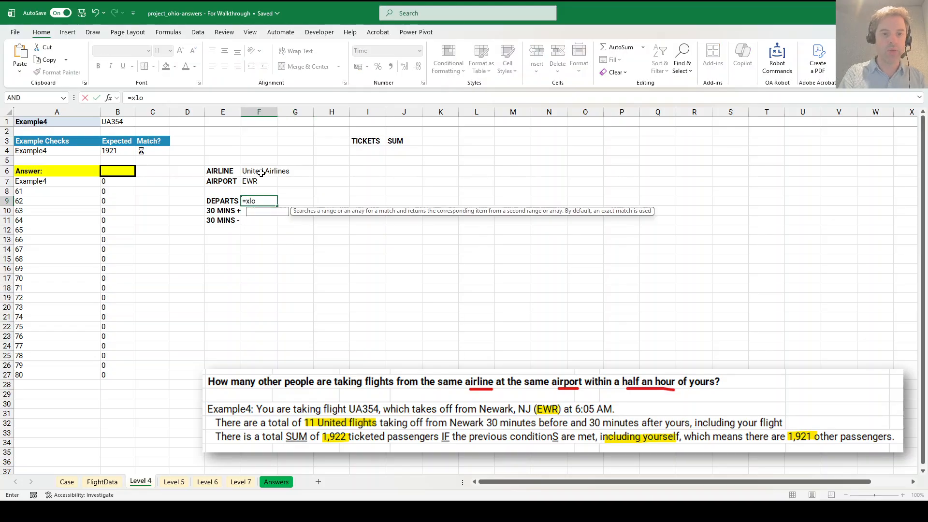
type("okup(b1")
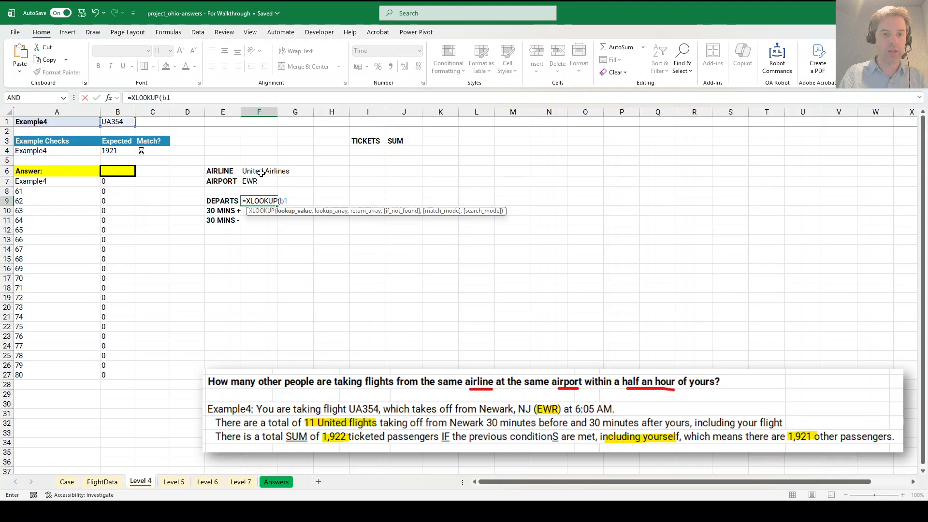
type(",FlightNumber")
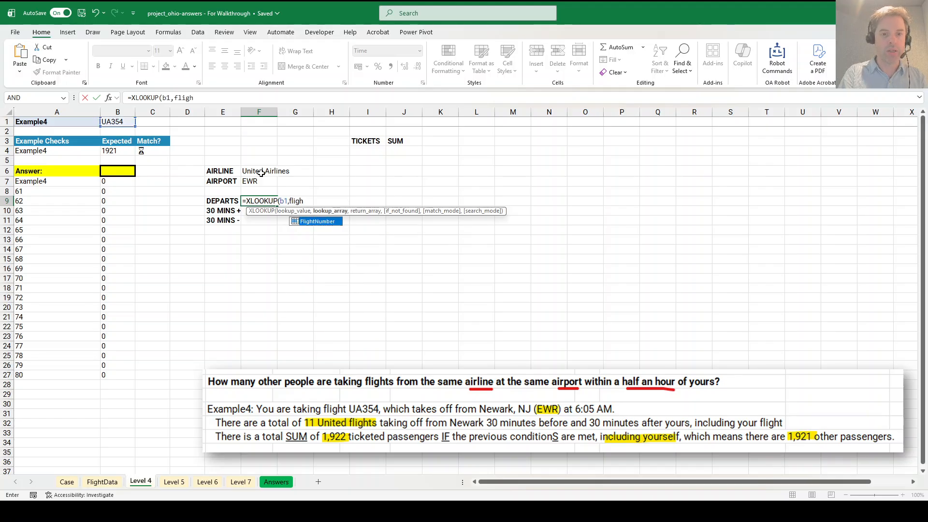
type(",Departure)")
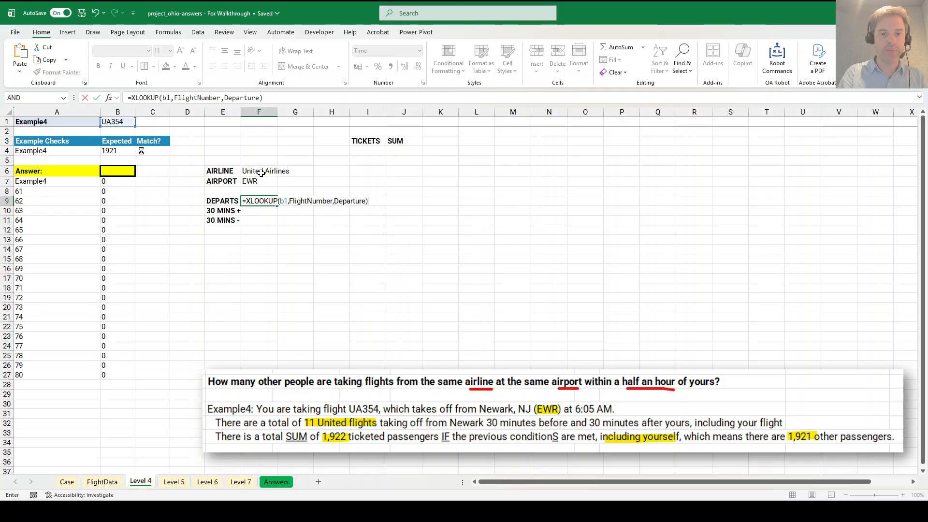
key("Return")
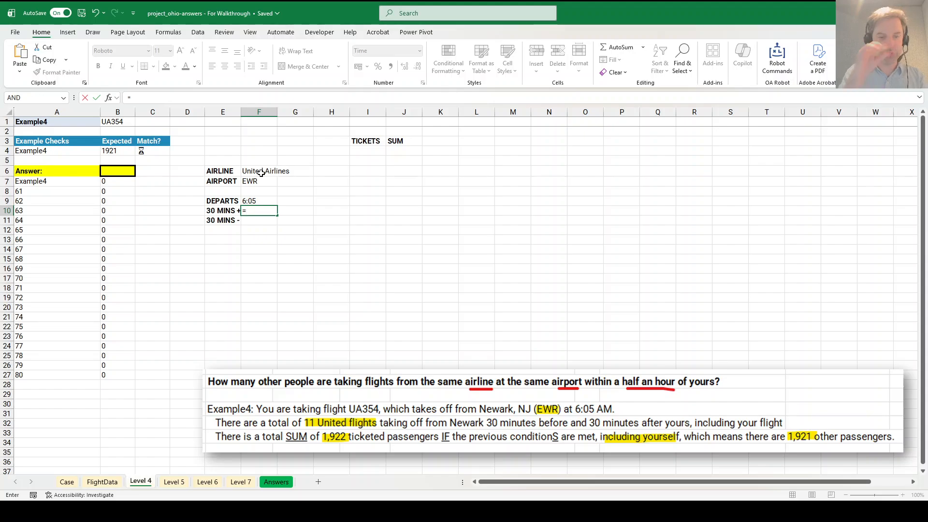
Calculate the time 30 minutes after departure in F10 with =F9+TIME(0,30,0)
type("=")
key("Up")
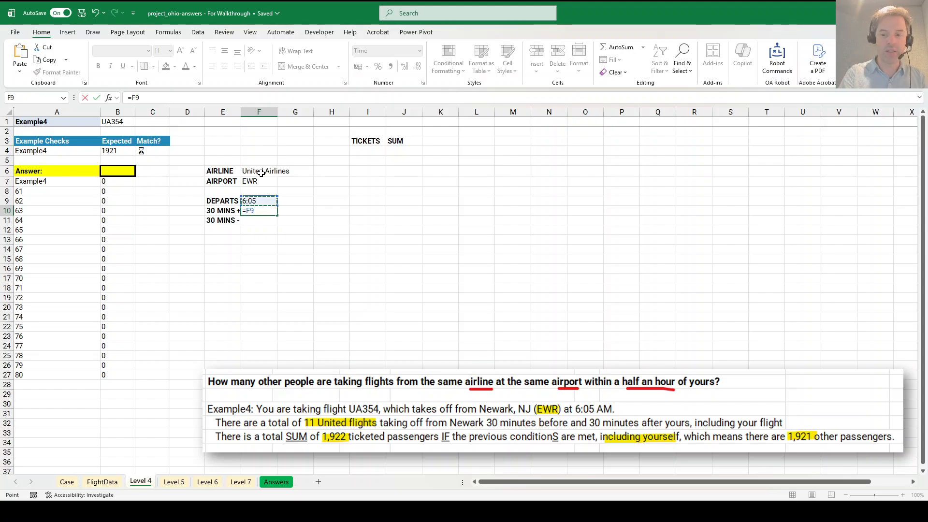
type("+time(0,")
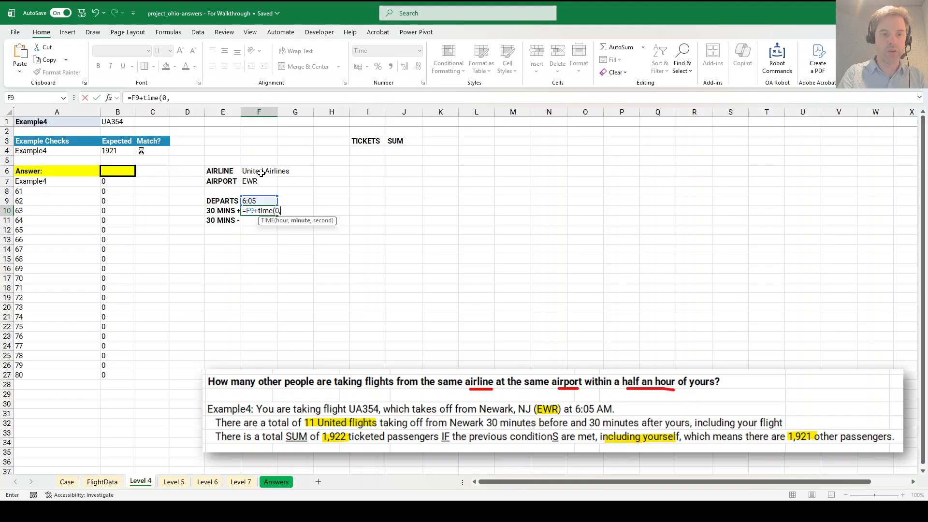
type("30,0)")
key("Return")
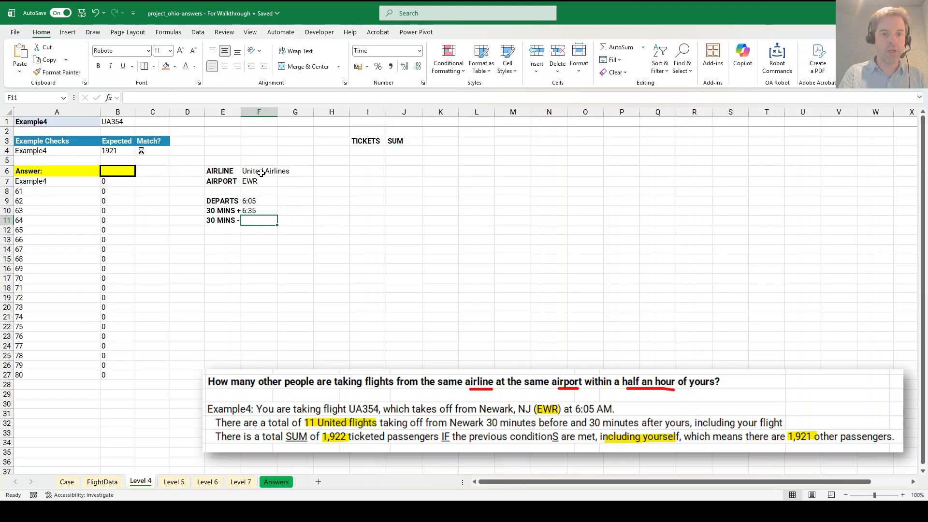
Calculate the time 30 minutes before departure in F11 with =F9-TIME(0,30,0)
type("=")
key("Up")
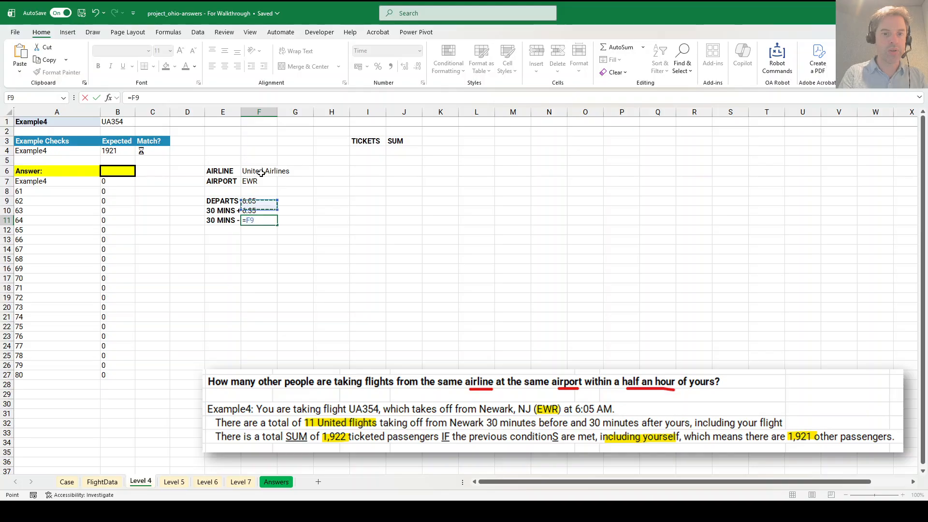
type("-time(0,")
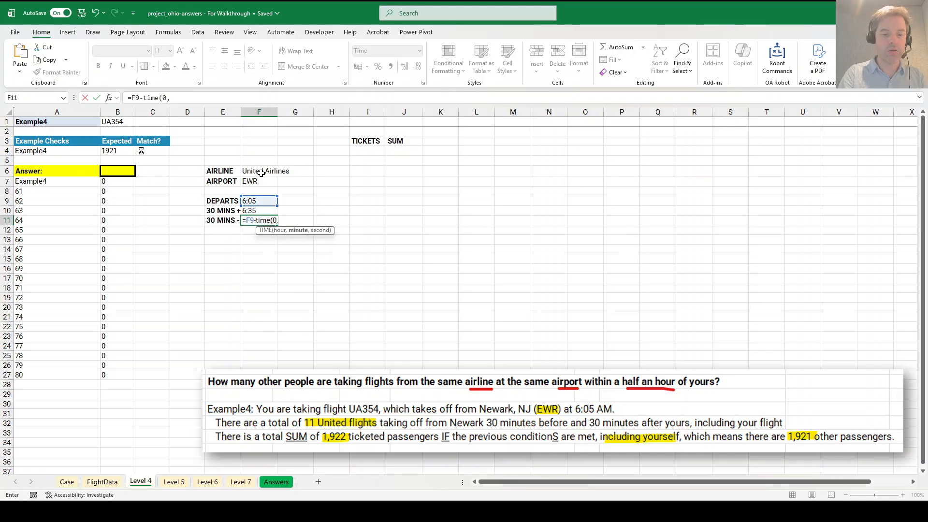
type("30,0)")
key("Return")
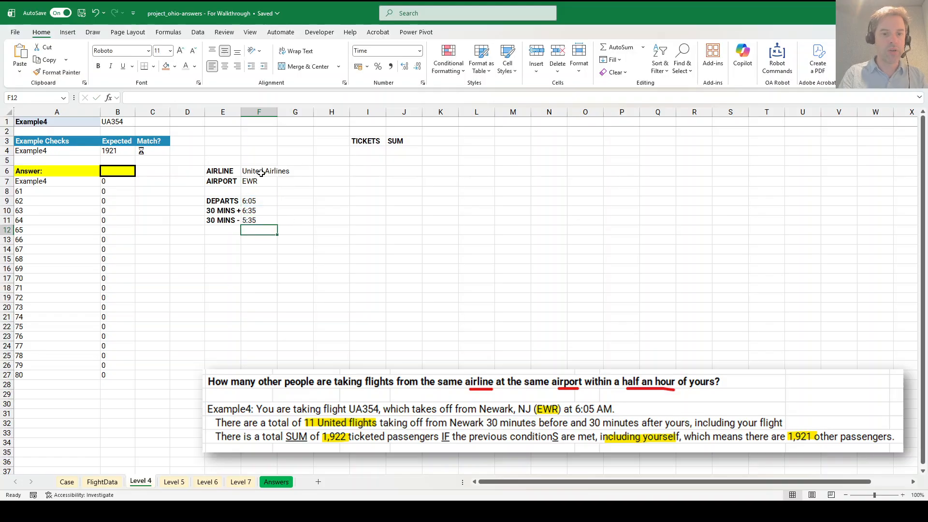
Begin a FILTER formula in I4 under TICKETS that returns Tickets, with the first condition (Airline=F6)
key("Up")
key("Up")
key("Right")
key("Up")
key("Up")
key("Up")
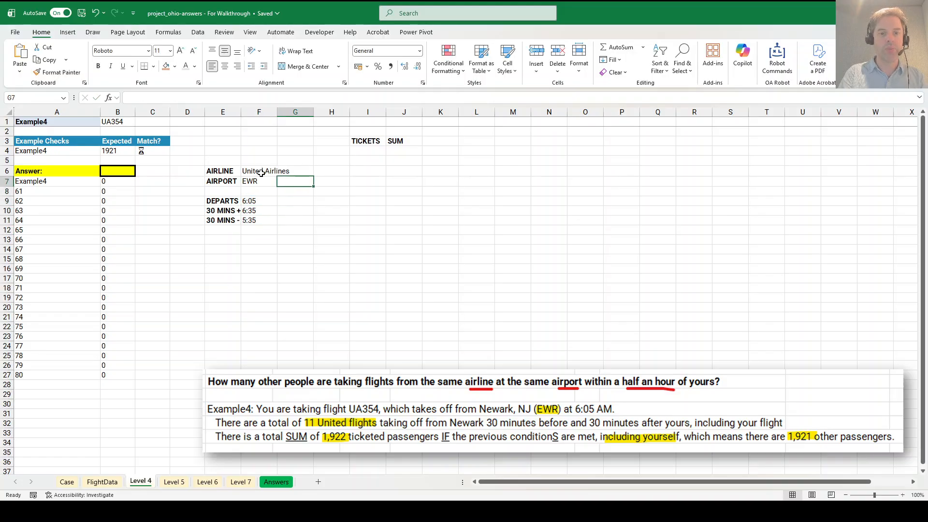
key("Up")
key("Right")
key("Right")
key("Up")
key("Up")
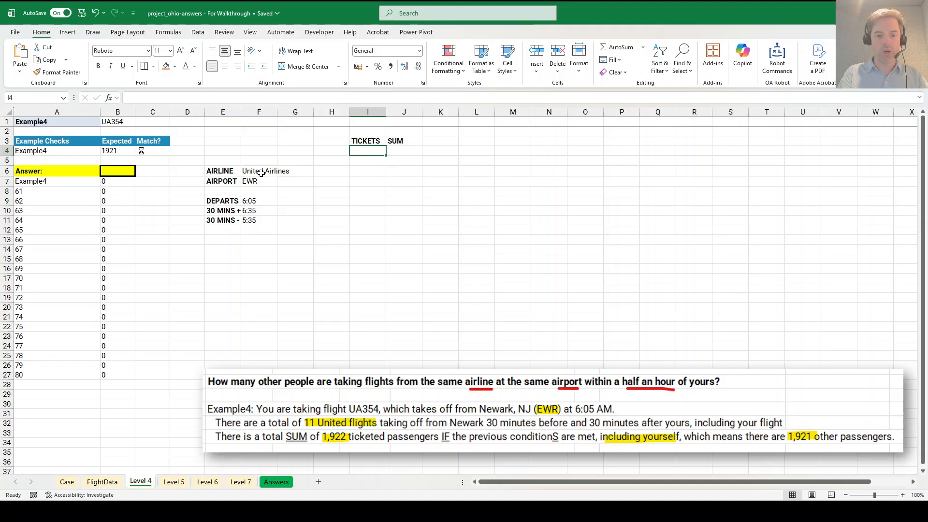
type("=")
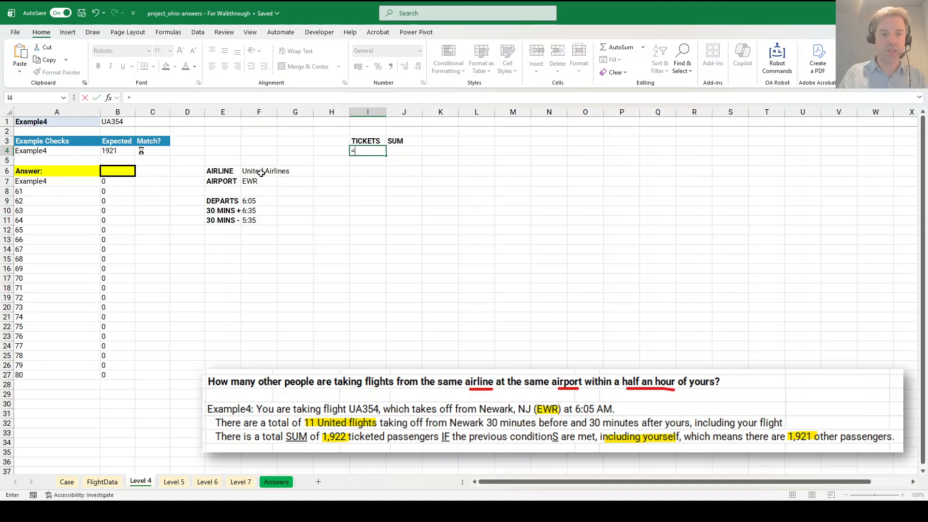
type("filter(tick")
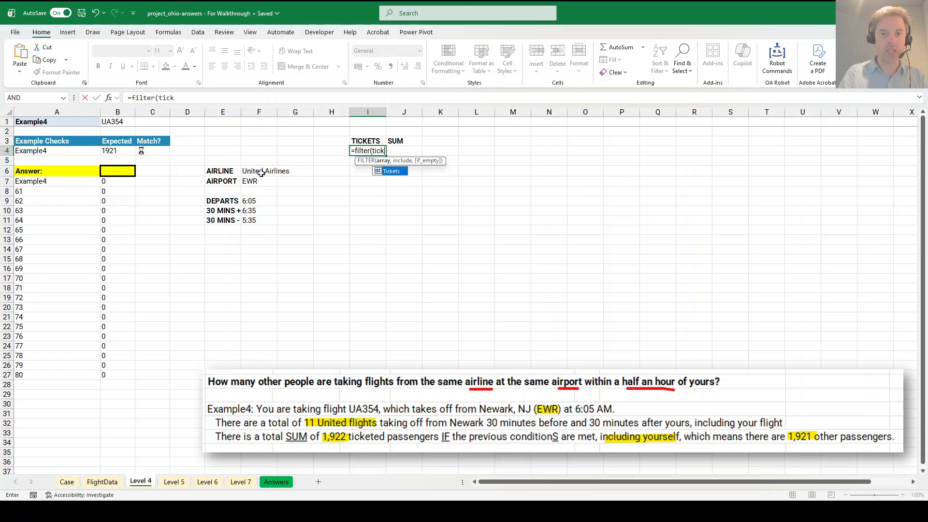
key("Tab")
type(",")
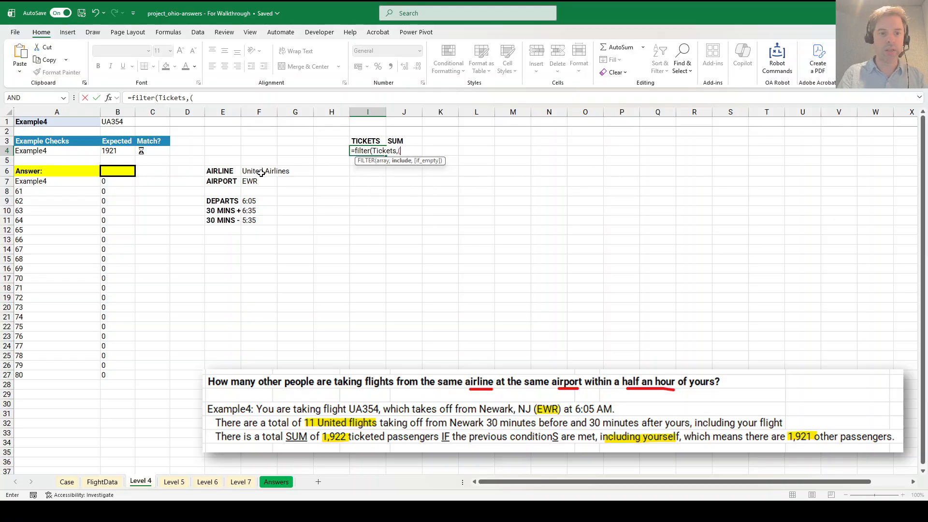
type("(Airline")
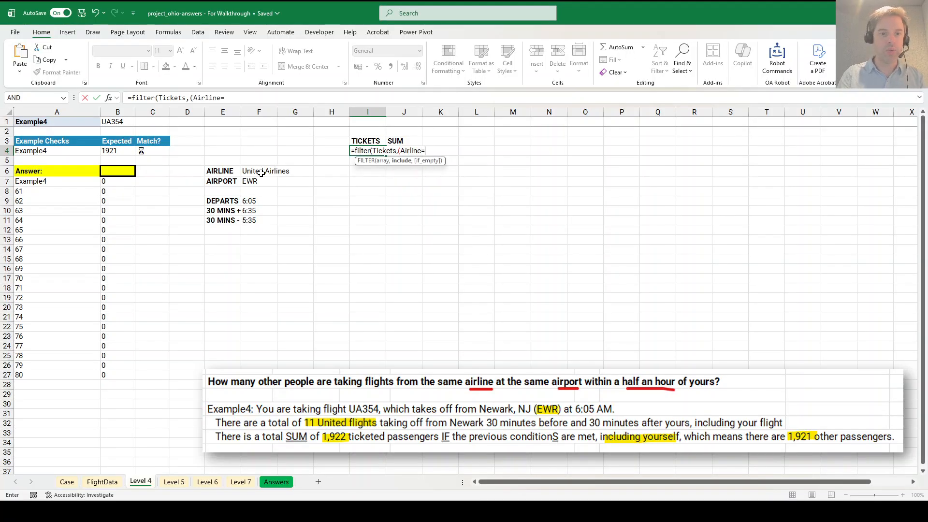
type("=")
left_click(261, 173)
type(")*")
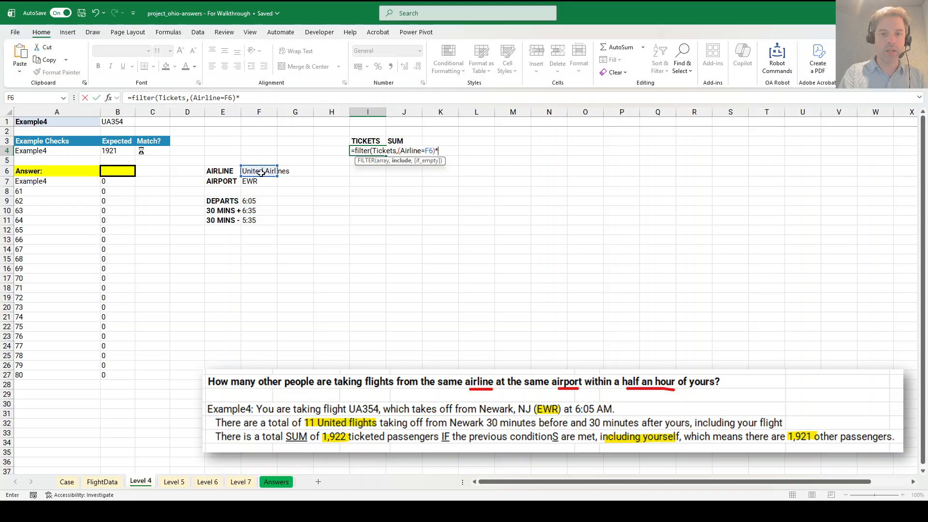
Add the departure airport condition (FromCode=F7) to the FILTER formula, multiplied with the airline condition
type("(air")
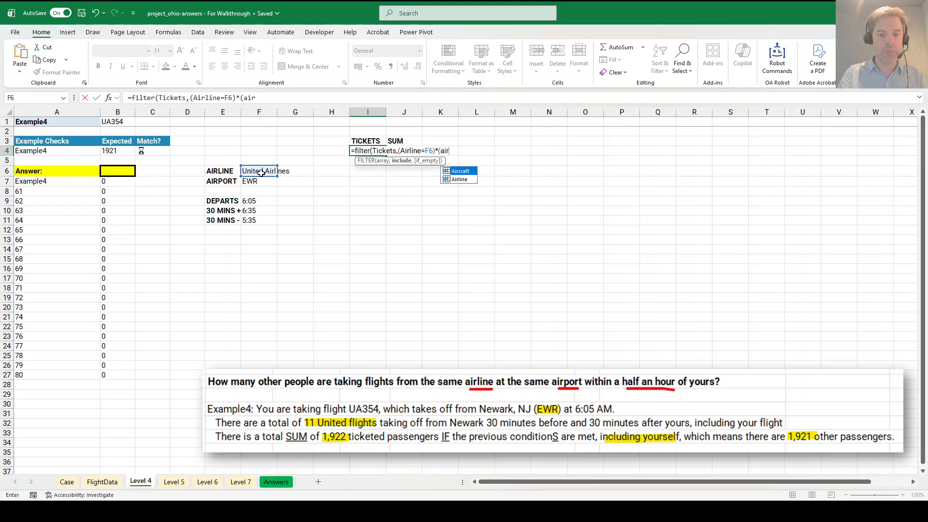
key("BackSpace")
key("BackSpace")
type("fromco")
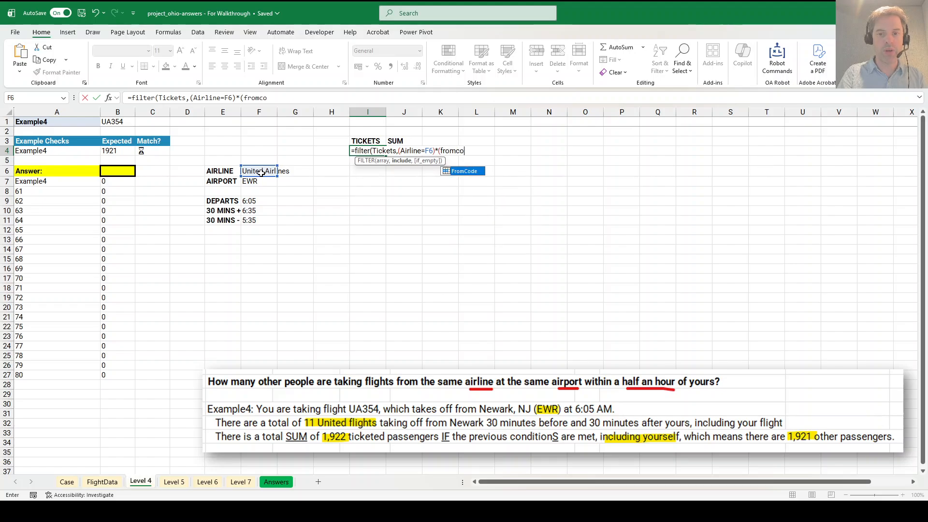
key("Tab")
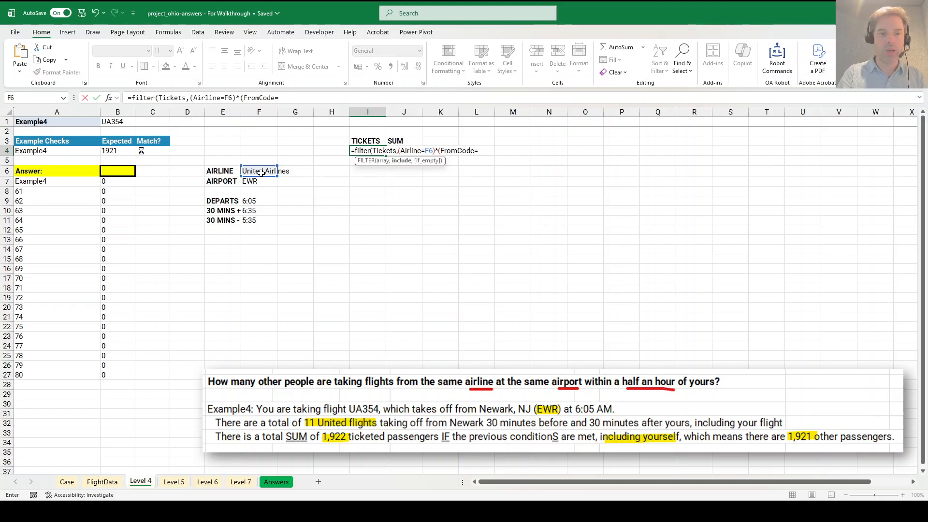
type("=")
left_click(260, 183)
type(")*")
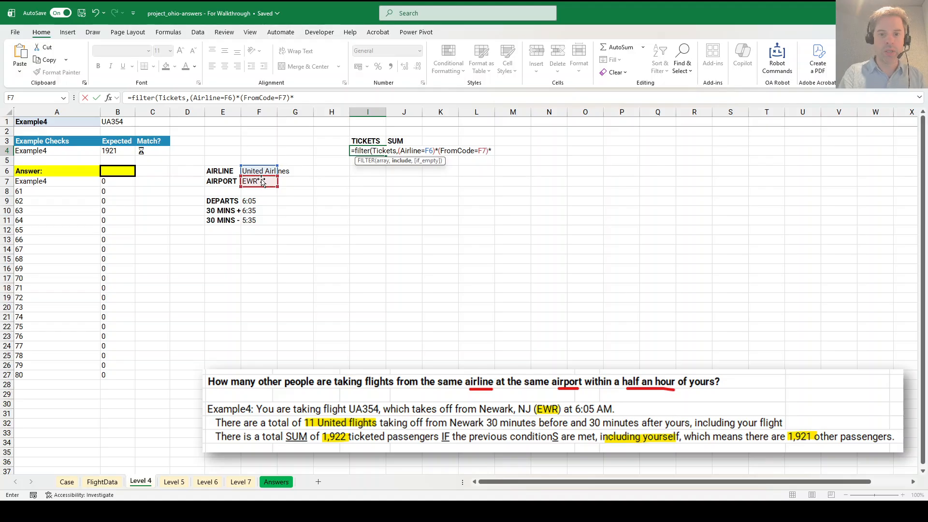
Complete the FILTER formula with the time-window conditions (Departure<=F10)*(Departure>=F11) and enter it
type("(Departure")
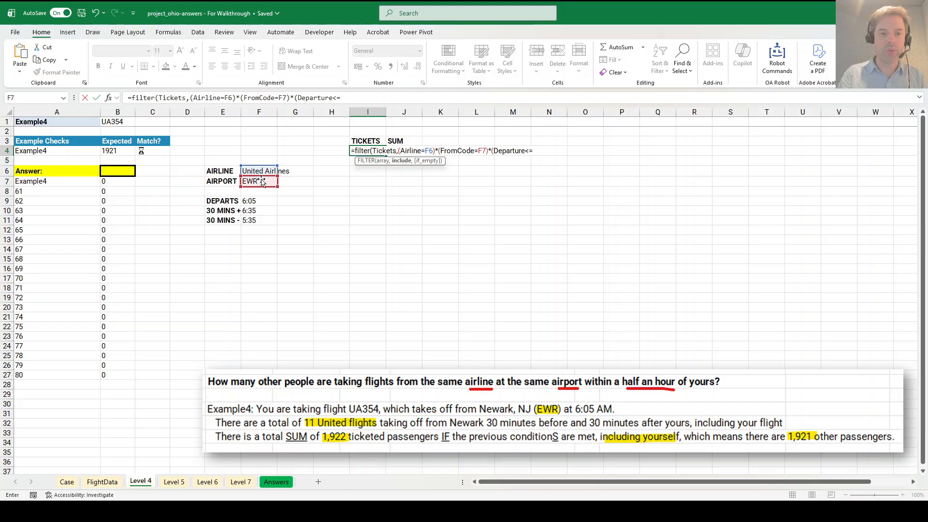
type("<=")
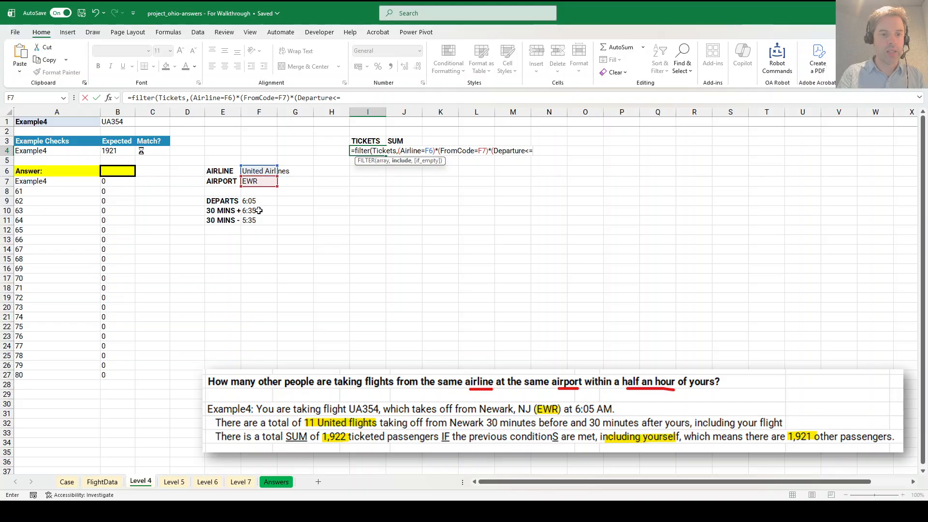
left_click(259, 210)
type(")*(dep")
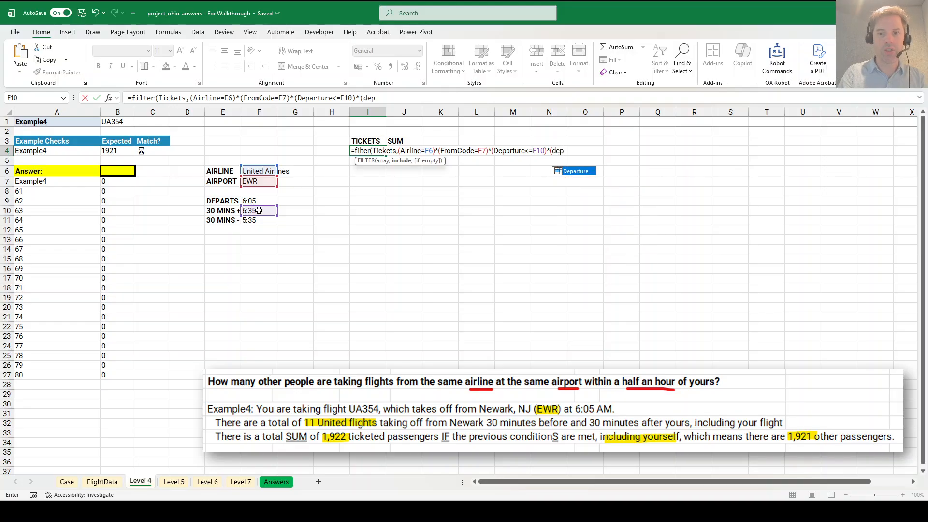
key("Tab")
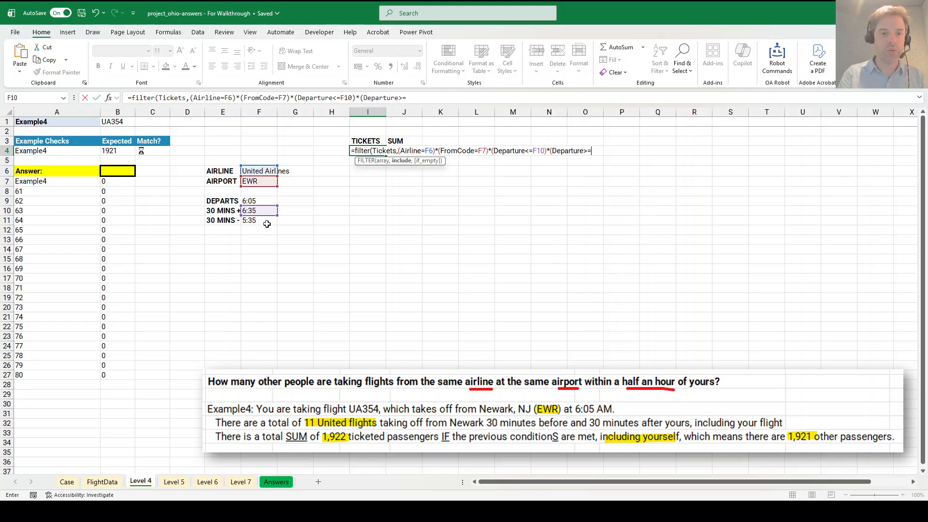
type(">=")
left_click(267, 224)
key("Return")
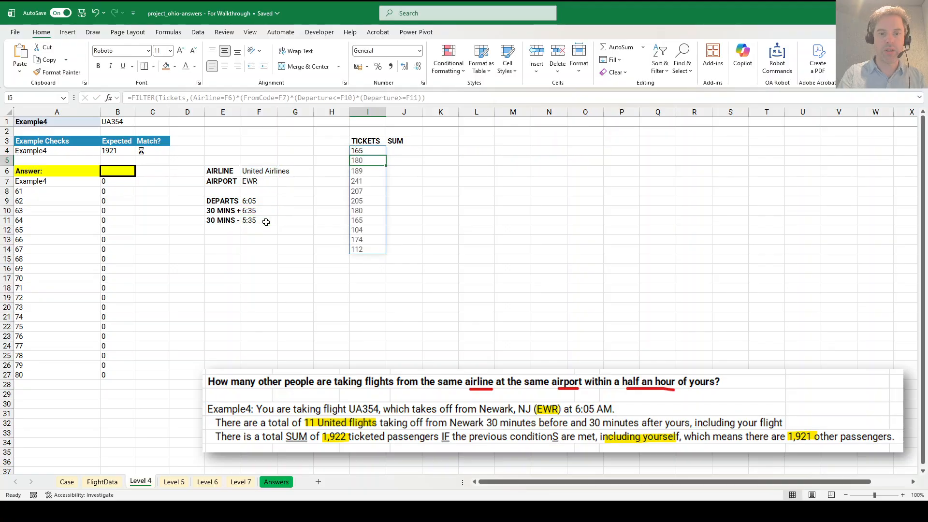
Sum the spilled ticket list in J4 under SUM with =SUM(I4#)
key("Up")
key("Right")
type("=sum(i4#")
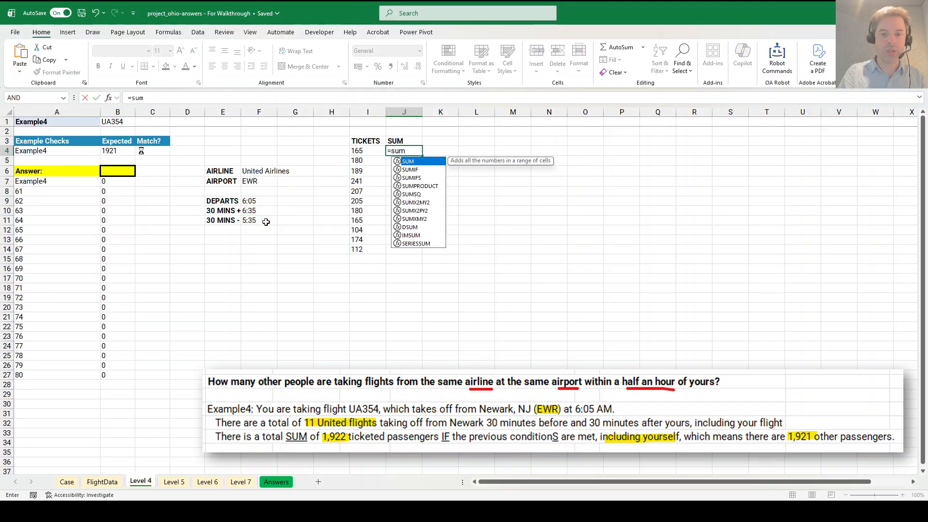
key("Return")
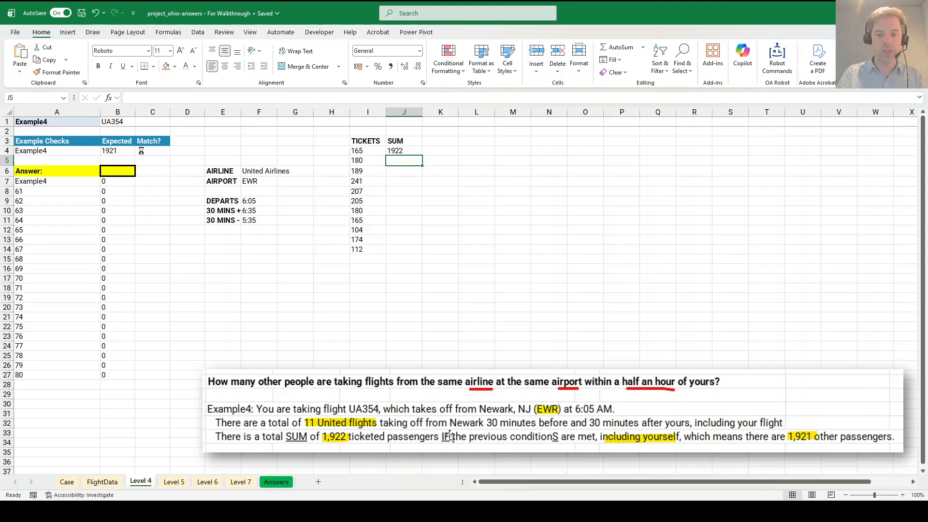
Subtract 1 from the ticket sum formula in J4 to exclude yourself
left_click(407, 151)
left_click(200, 98)
type("-1")
key("Return")
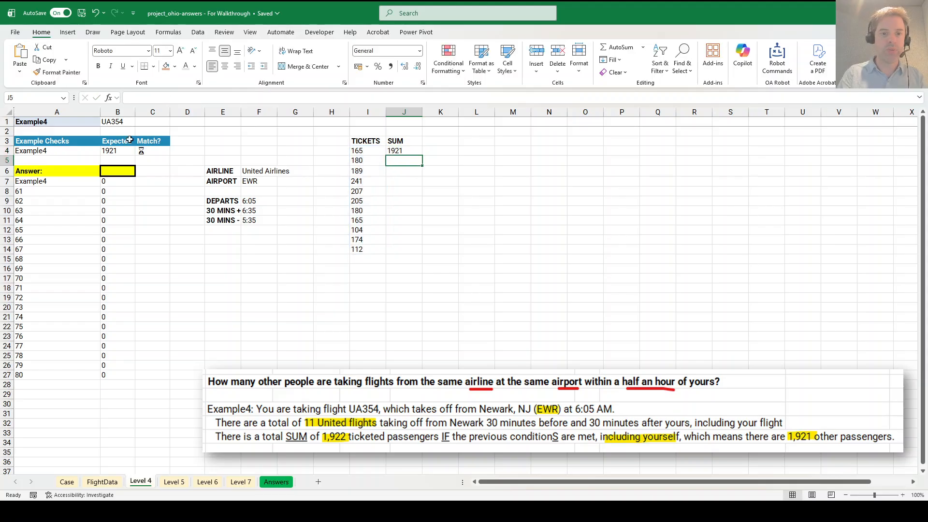
Link the yellow answer cell B6 to the ticket sum with =J4
left_click(124, 172)
type("=")
left_click(395, 150)
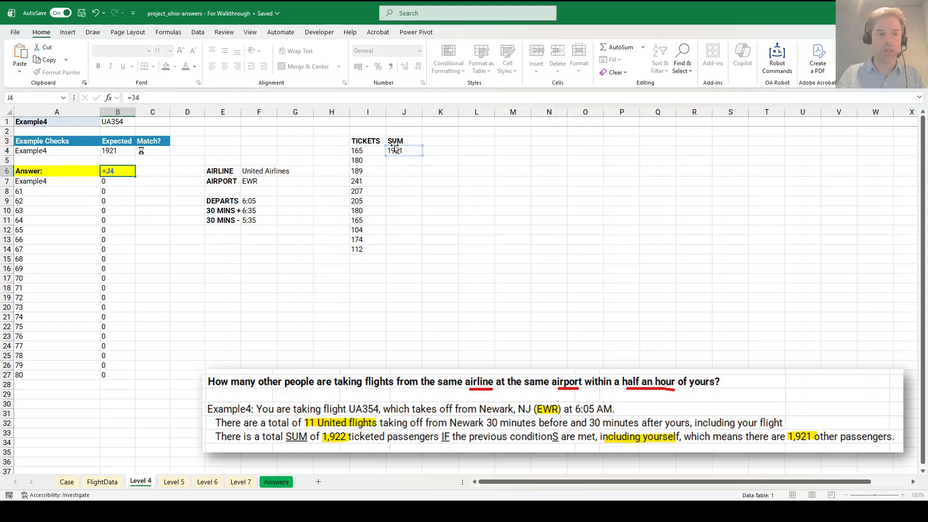
key("Return")
Check the Level 4 game answers on the Case sheet, and open the Level 5 sheet to view its question
key("ctrl+Page_Up")
key("ctrl+Page_Up")
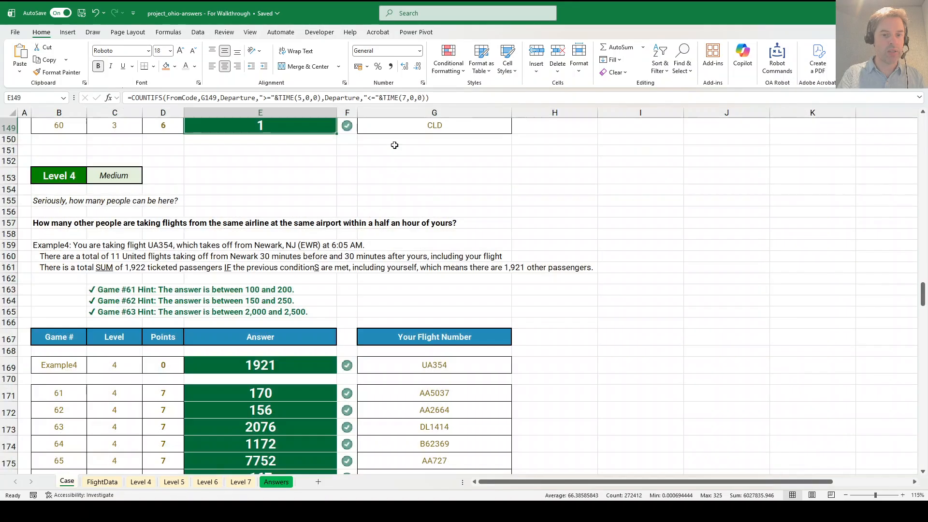
scroll(343, 213, "down", 9)
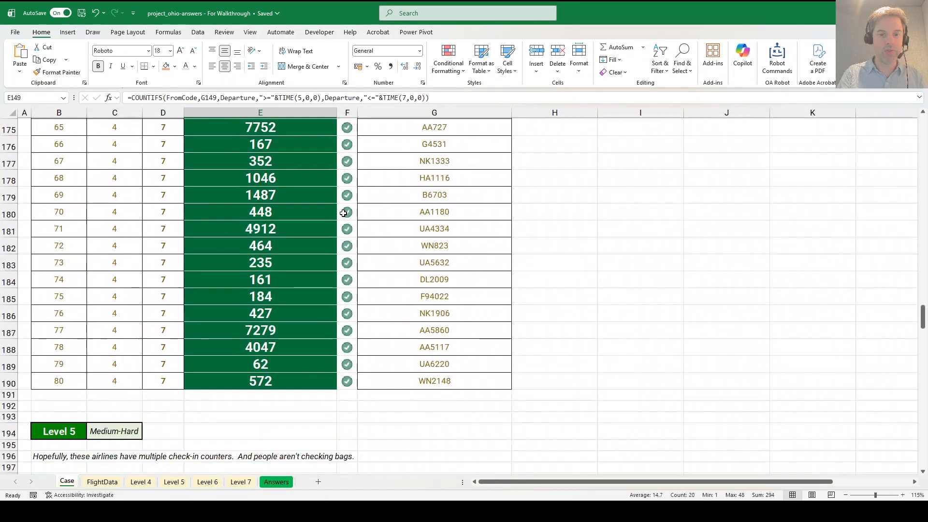
scroll(343, 213, "up", 1)
scroll(343, 213, "down", 2)
left_click(175, 482)
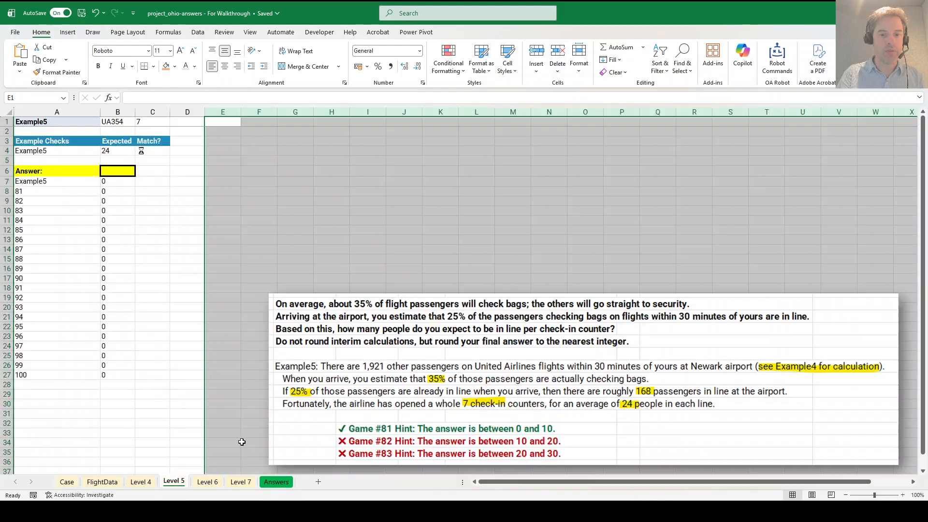
left_click(358, 328)
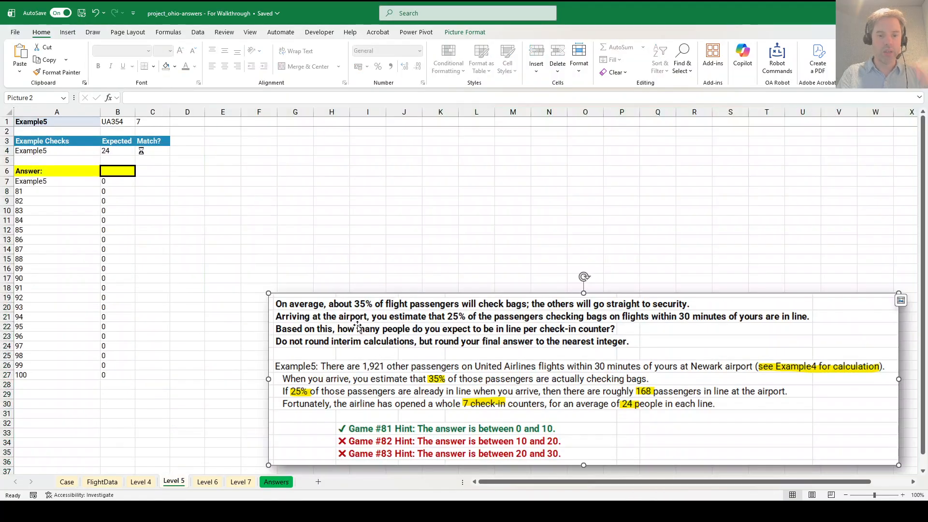
Copy the helper columns E:J from the Level 4 sheet into the Level 5 sheet starting at column E
left_click(141, 482)
left_click_drag(223, 111, 387, 110)
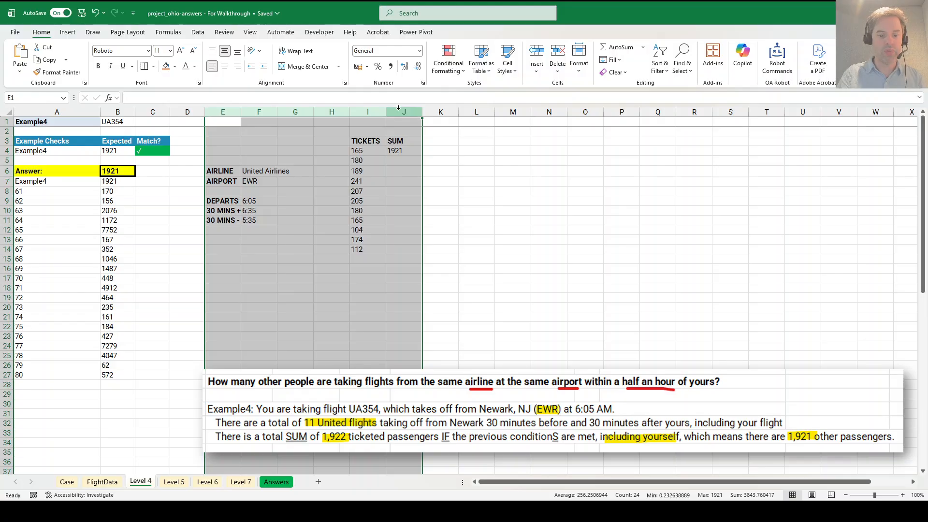
key("ctrl+c")
key("ctrl+Page_Down")
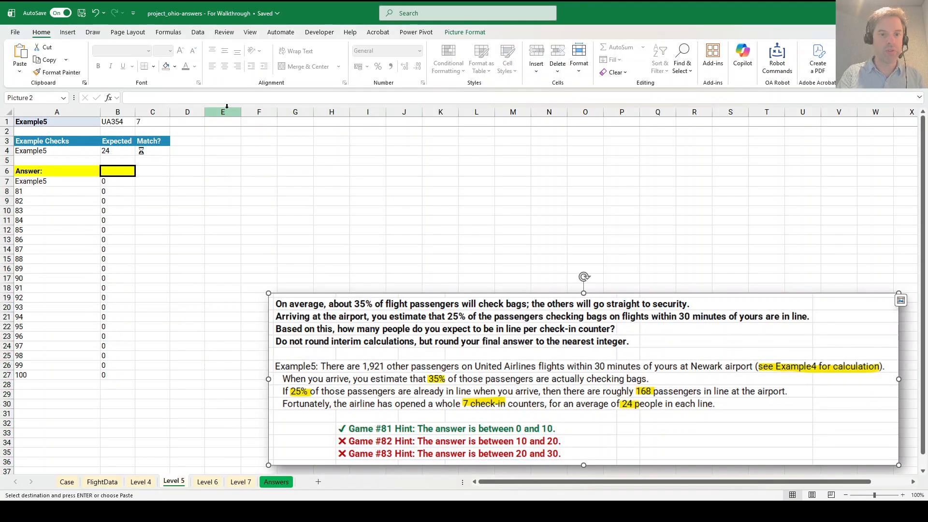
left_click(223, 112)
key("ctrl+v")
left_click(376, 152)
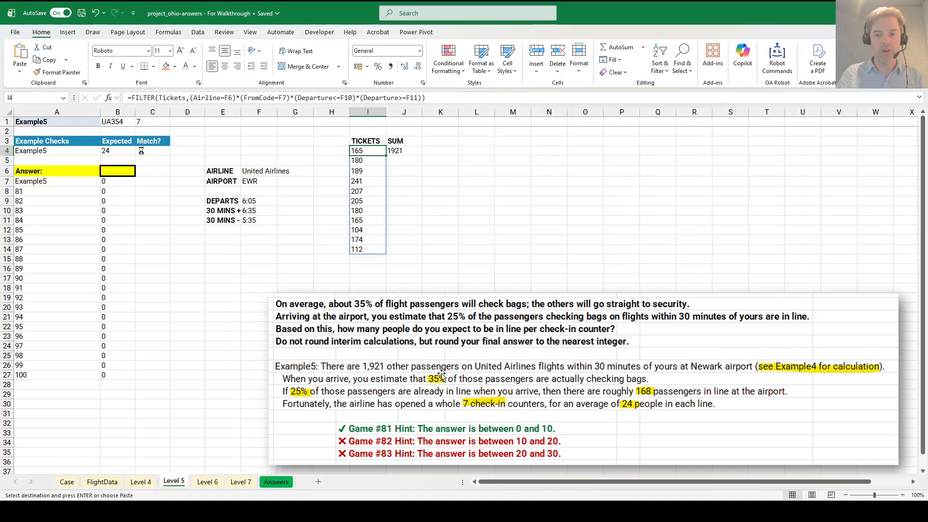
Calculate the passengers in the check-in line in K4 with =J4*0.35*0.25
left_click(429, 150)
type("=")
key("Left")
type("*")
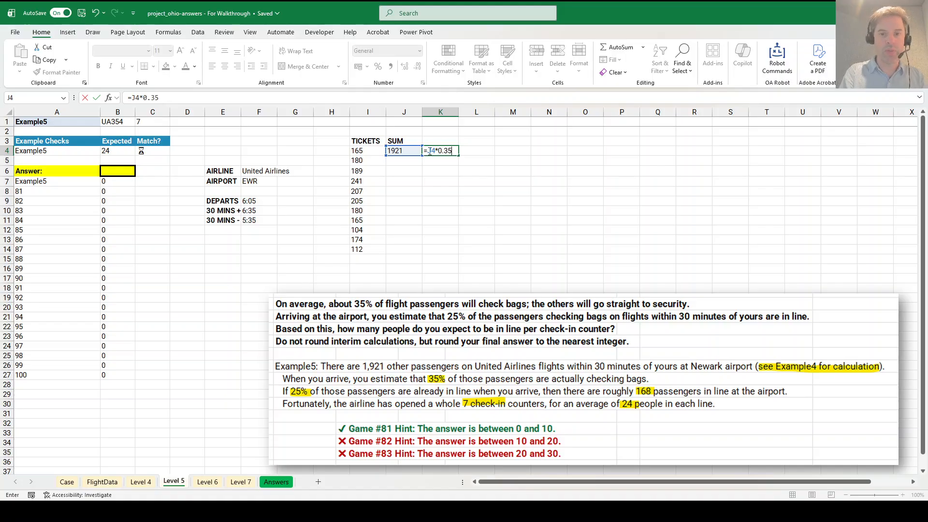
type("0.35*0.25")
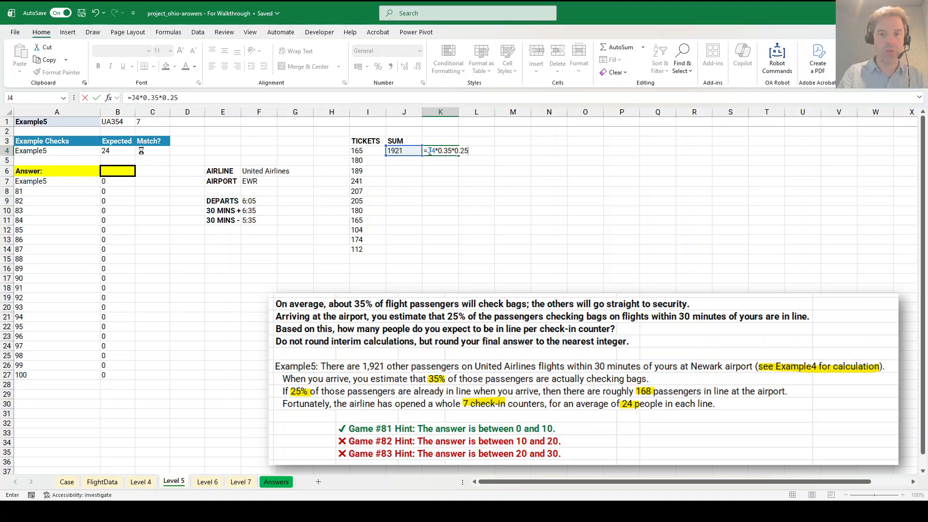
key("Tab")
Divide the line estimate by the number of check-in counters in L4 with =K4/C1
type("=")
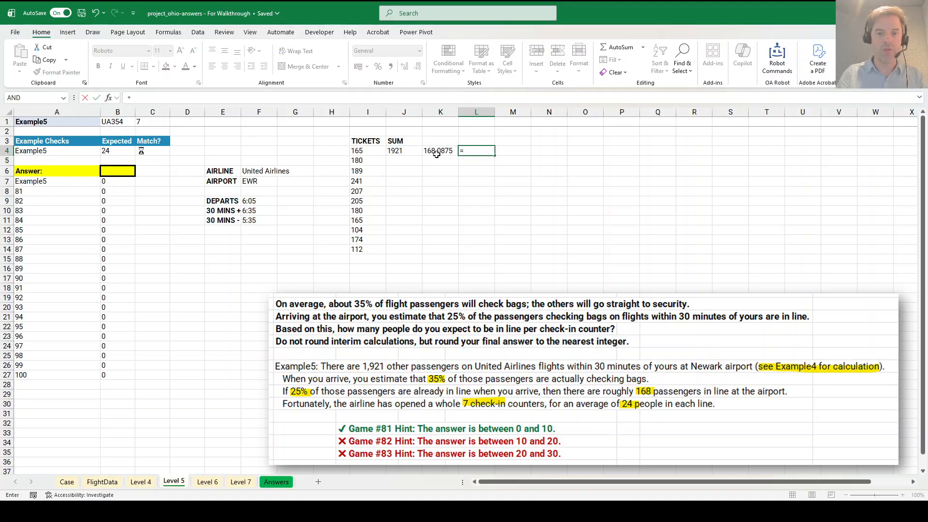
left_click(433, 152)
type("/")
left_click(154, 121)
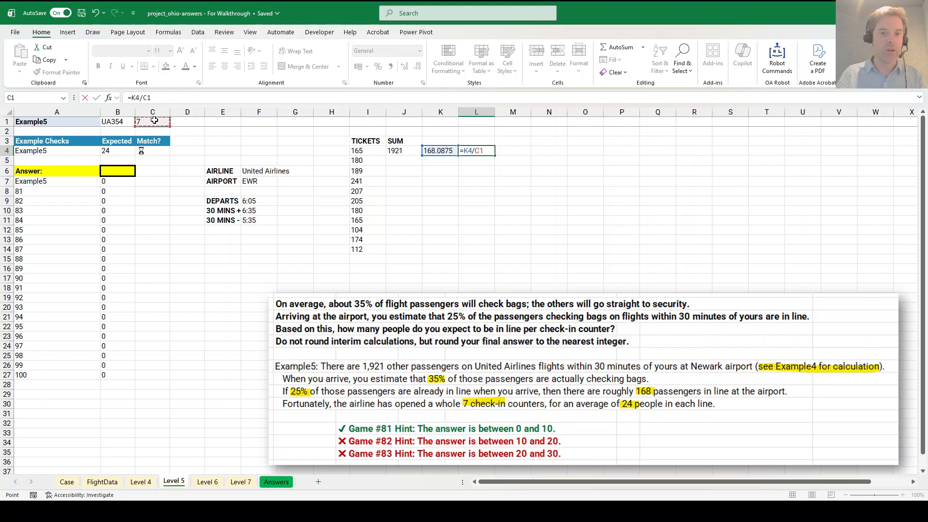
key("ctrl+Return")
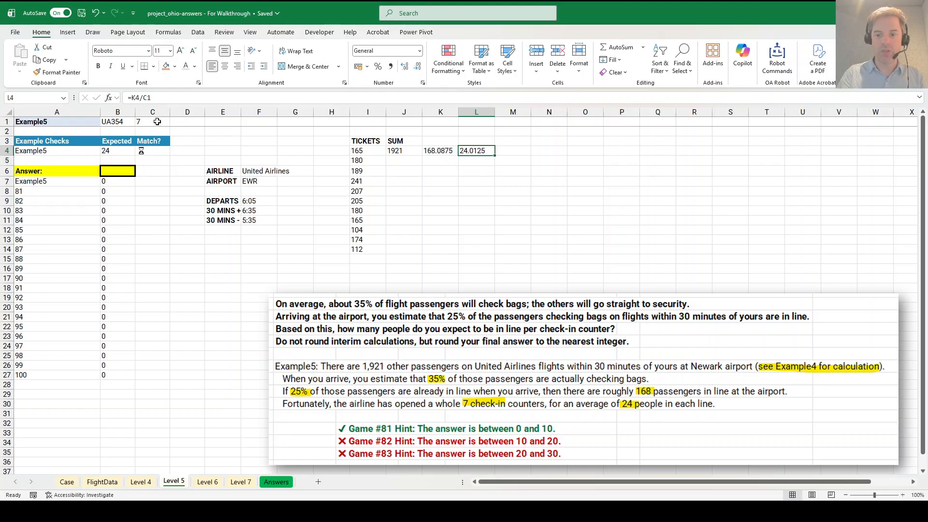
Fill the yellow answer cell B6 with the per-counter result rounded to a whole number, =ROUND(L4,0)
left_click(115, 169)
type("=round(")
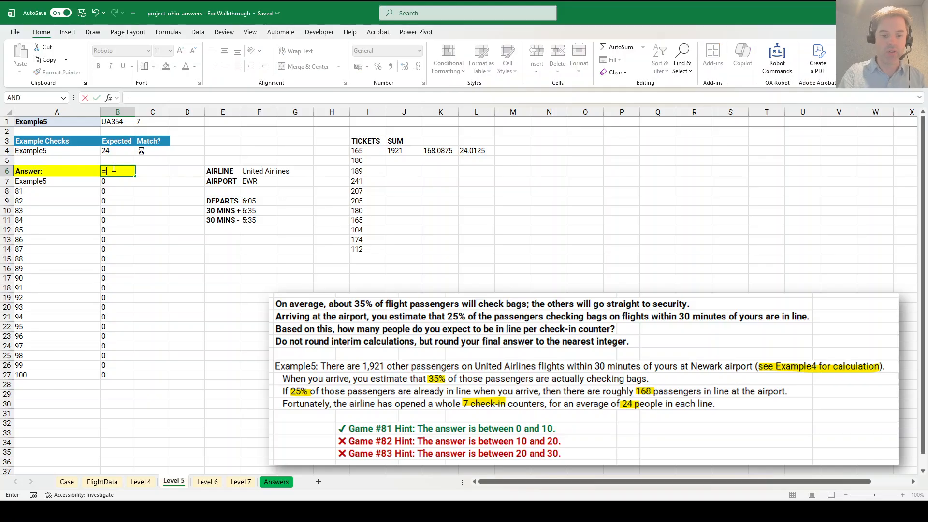
left_click(478, 154)
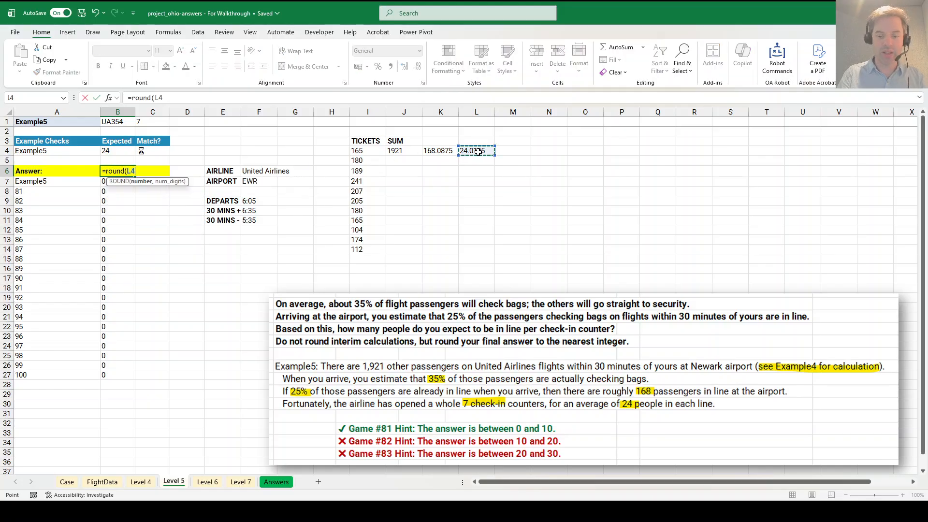
type(",0)")
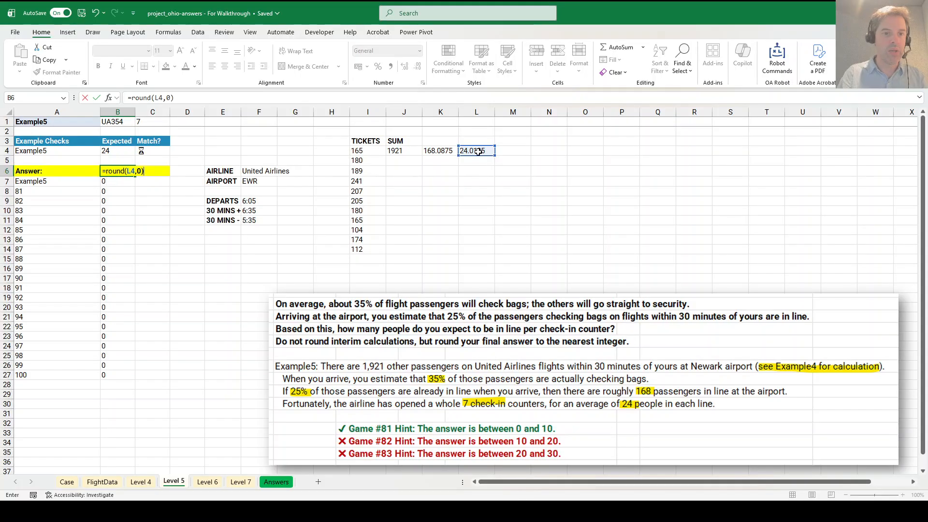
key("Return")
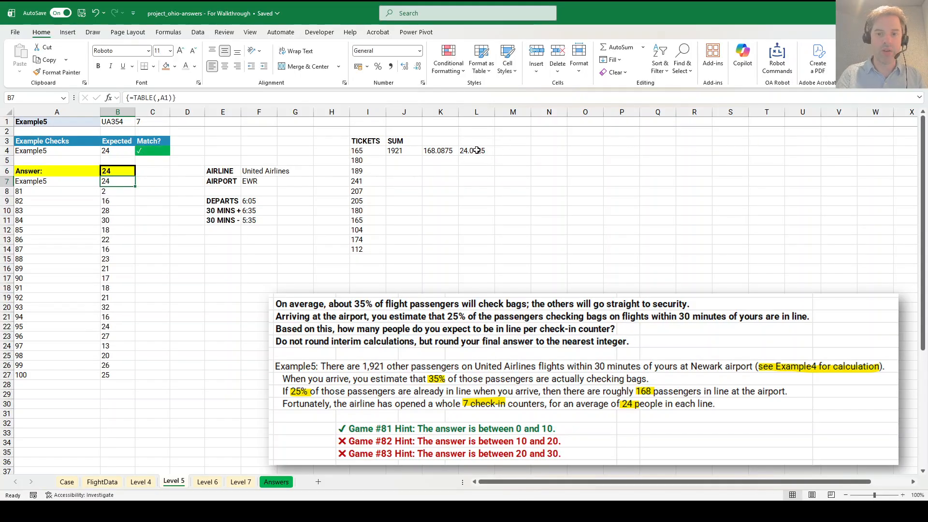
left_click(477, 150)
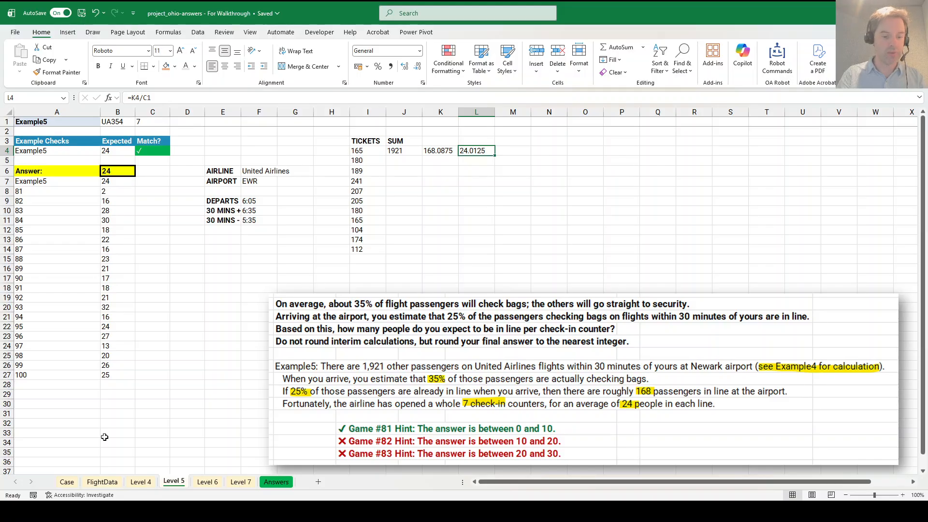
Check the Level 5 game answers on the Case sheet, and open the Level 6 sheet to view its example
key("ctrl+Page_Up")
key("ctrl+Page_Up")
key("ctrl+Page_Up")
scroll(256, 341, "down", 8)
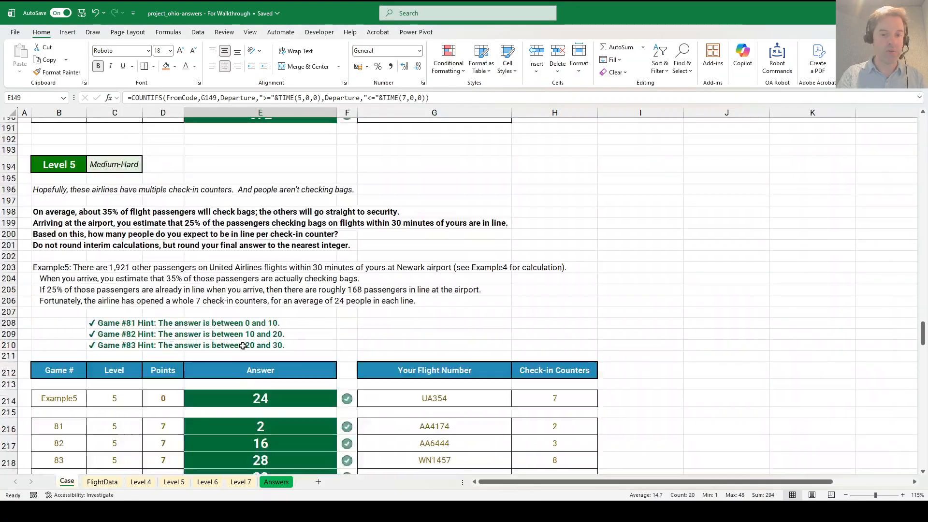
scroll(257, 341, "down", 3)
scroll(267, 384, "up", 5)
scroll(306, 302, "down", 8)
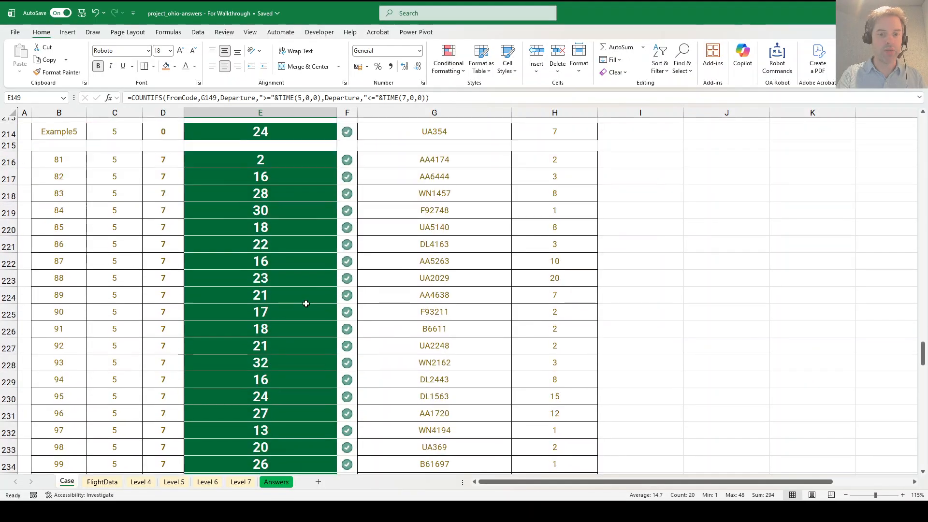
scroll(301, 315, "down", 6)
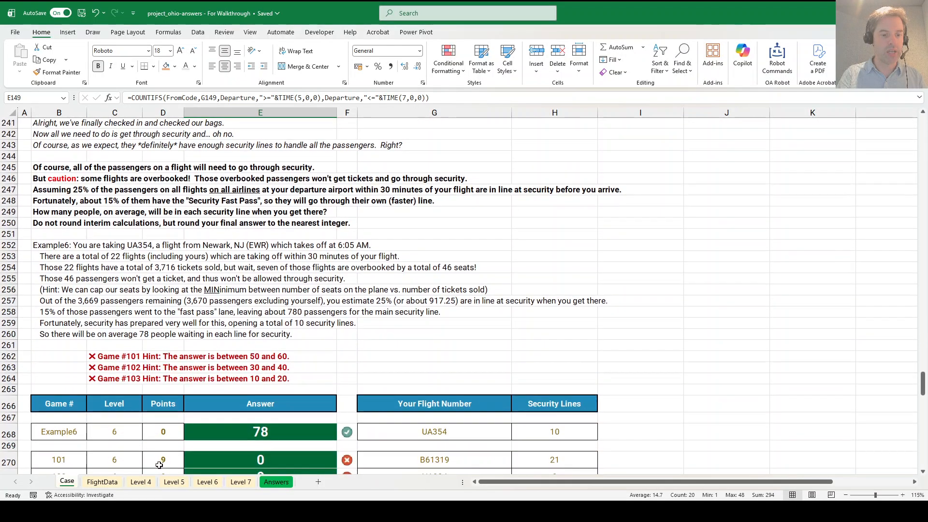
left_click(207, 482)
left_click(545, 363)
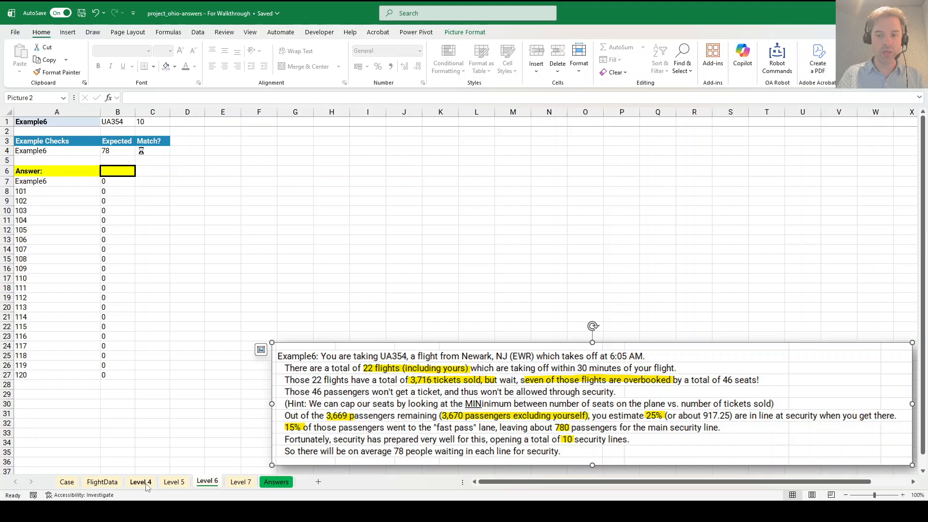
Copy the helper columns E:L from the Level 5 sheet into the Level 6 sheet starting at column E
left_click(171, 482)
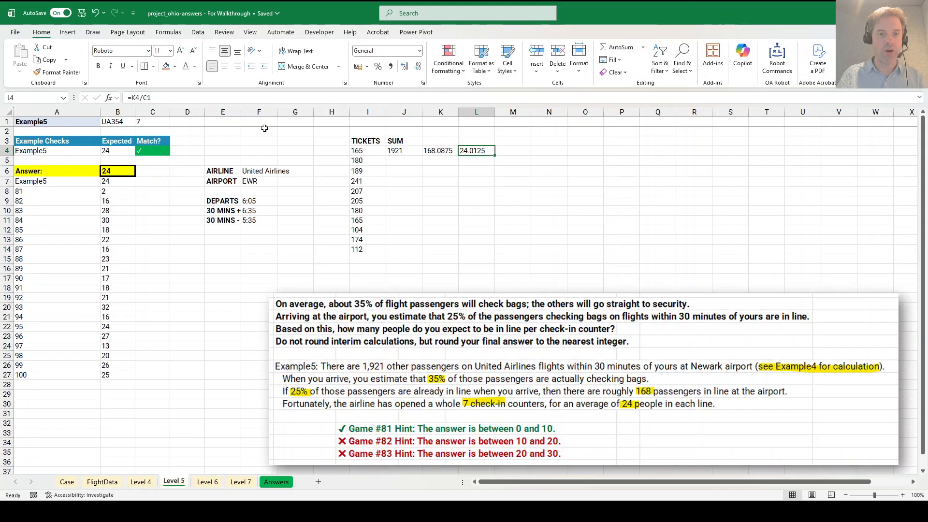
left_click_drag(223, 111, 470, 110)
key("ctrl+c")
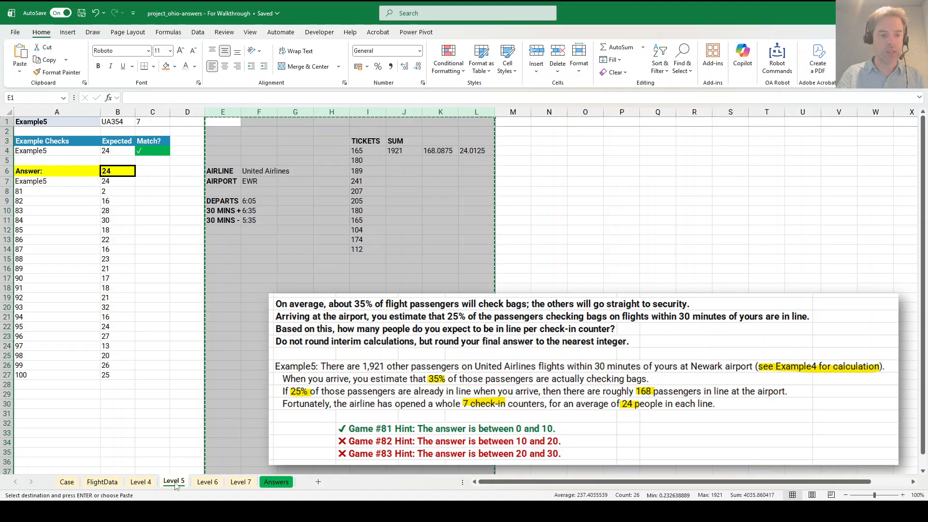
key("ctrl+Page_Down")
left_click(223, 111)
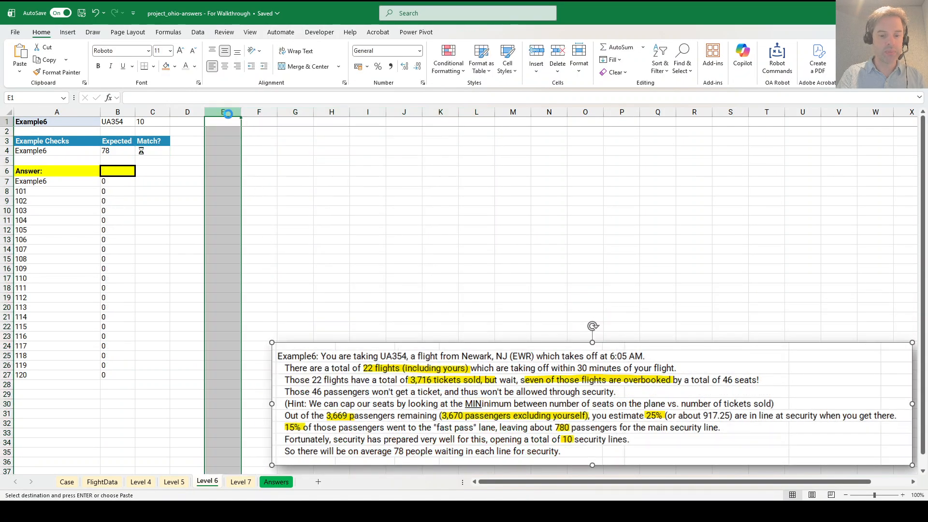
key("ctrl+v")
left_click(430, 179)
Remove the Airline=F6 condition from the ticket FILTER formula in I4 so it covers all airlines
left_click(376, 153)
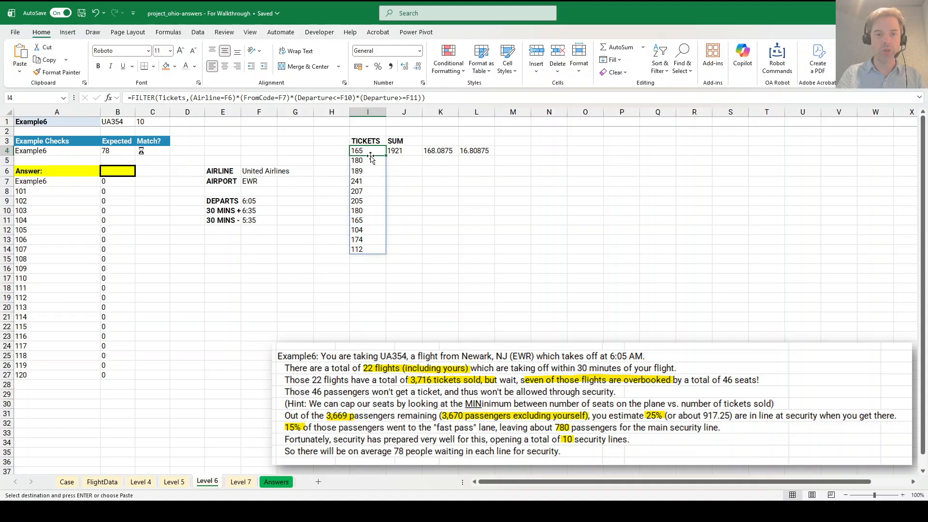
left_click(241, 96)
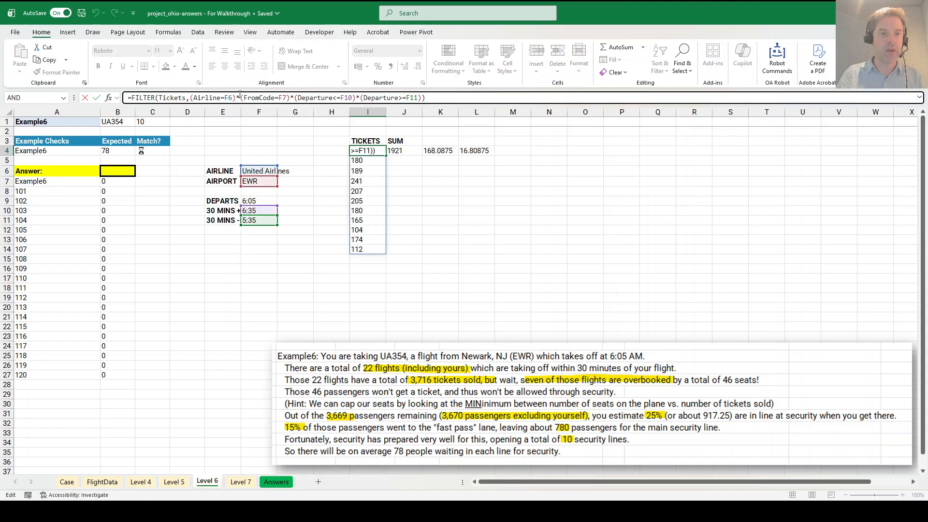
left_click_drag(240, 97, 195, 97)
key("BackSpace")
key("Return")
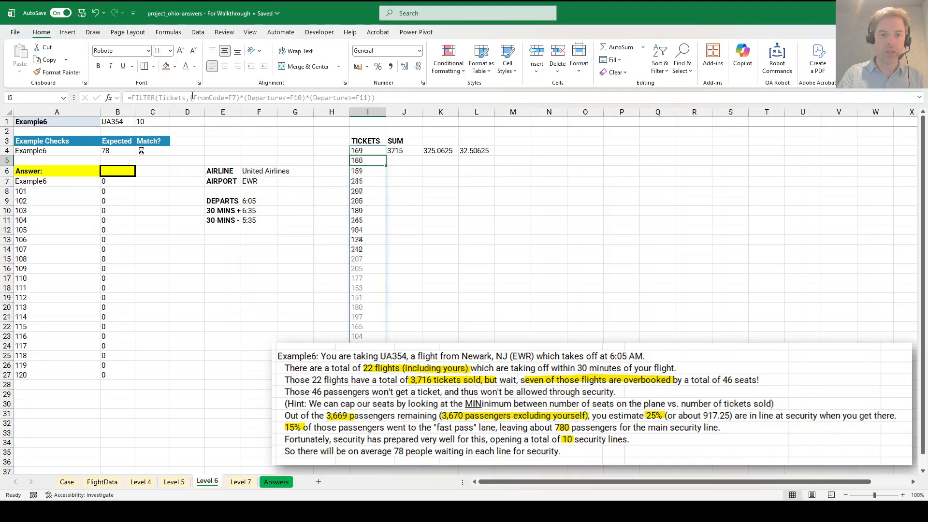
Remove the -1 from the ticket sum formula in J4, leaving =SUM(I4#)
left_click(404, 152)
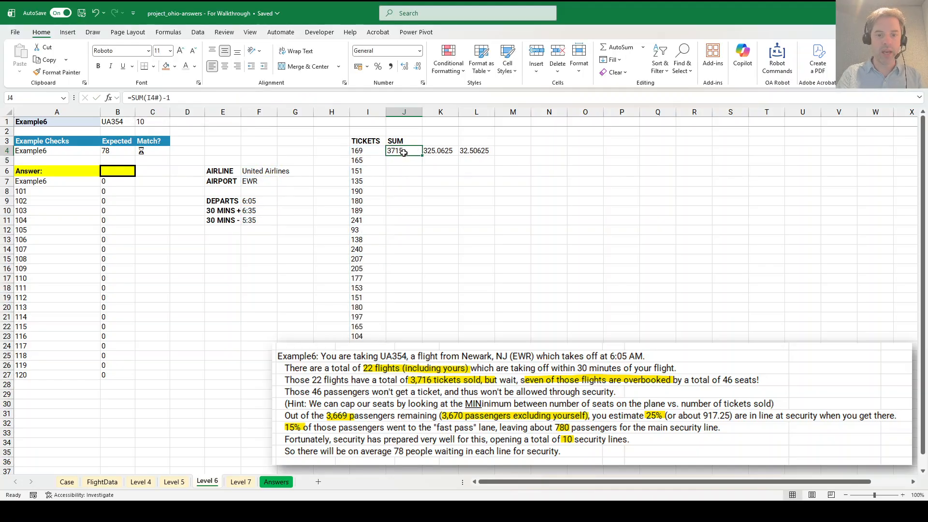
left_click(181, 98)
key("BackSpace")
key("BackSpace")
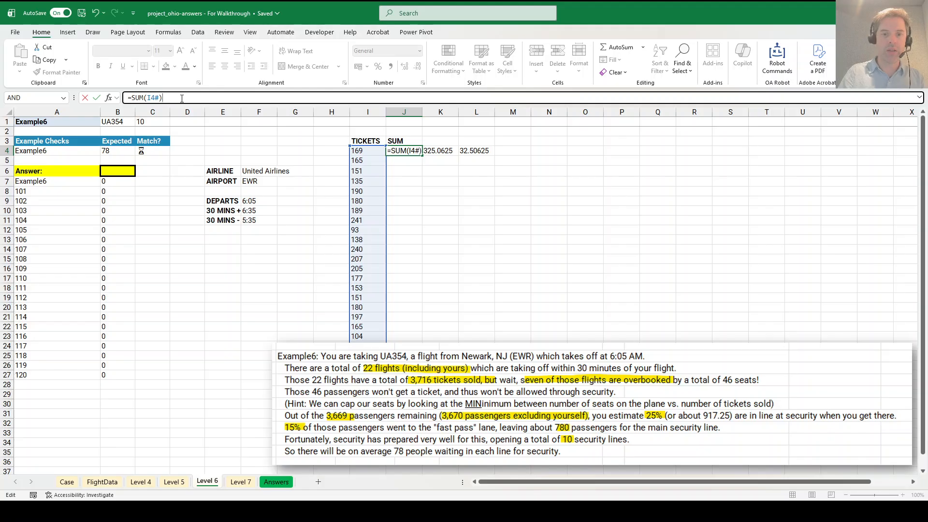
key("Return")
key("Up")
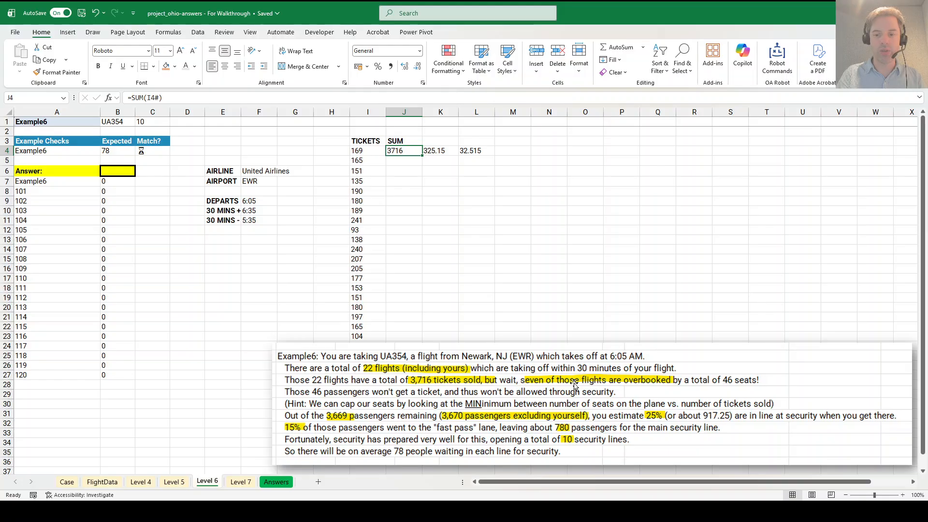
Insert two blank columns between the TICKETS and SUM columns
key("alt+i")
key("c")
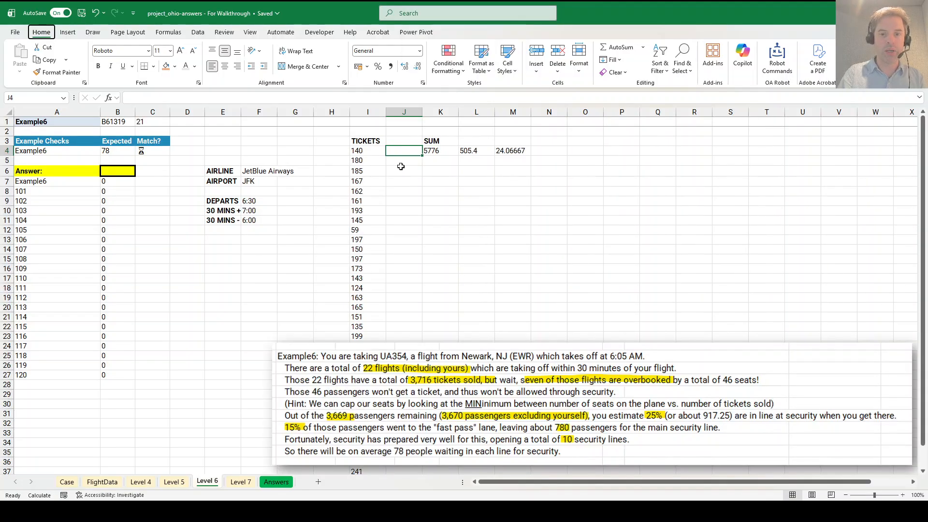
key("alt+i")
key("c")
Add the header SEATS in J3 next to TICKETS
key("Up")
key("F2")
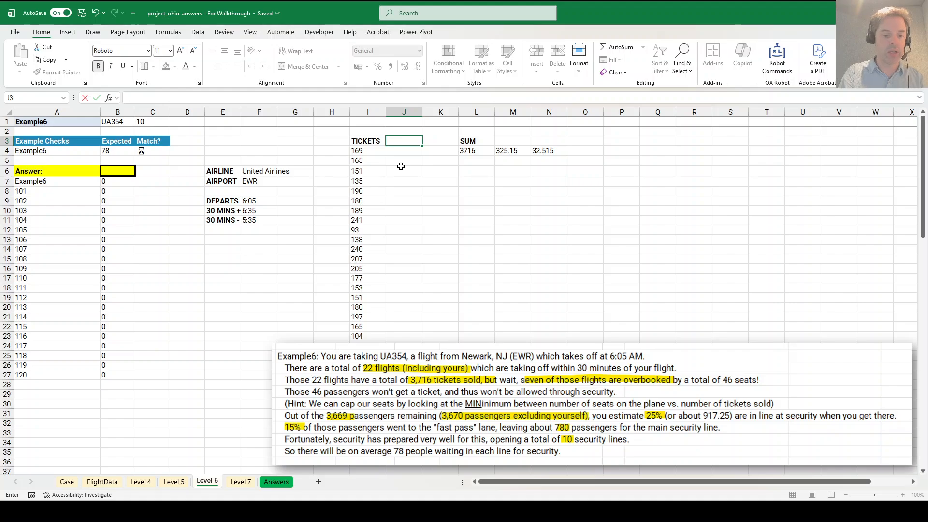
key("Return")
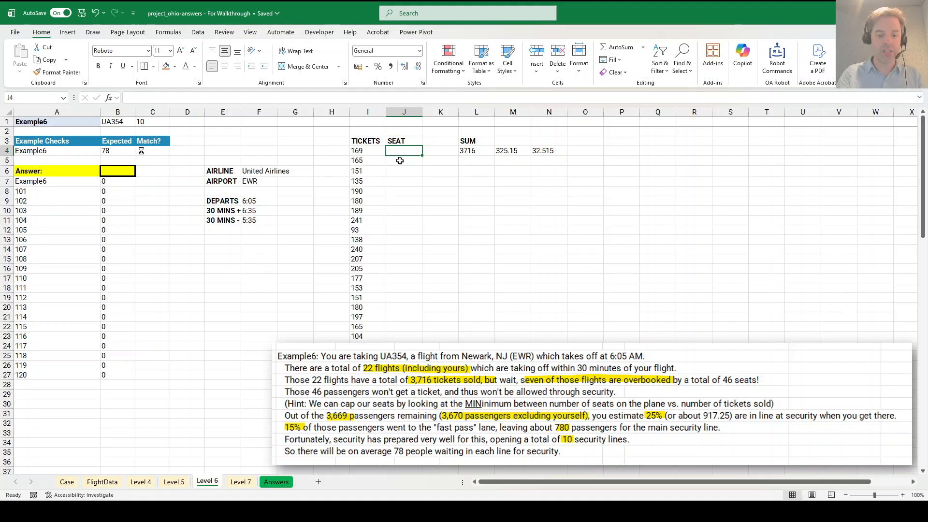
key("Up")
key("F2")
type("S")
key("Return")
Copy the full FILTER formula text from I4 into J4 under the SEATS header
left_click(360, 145)
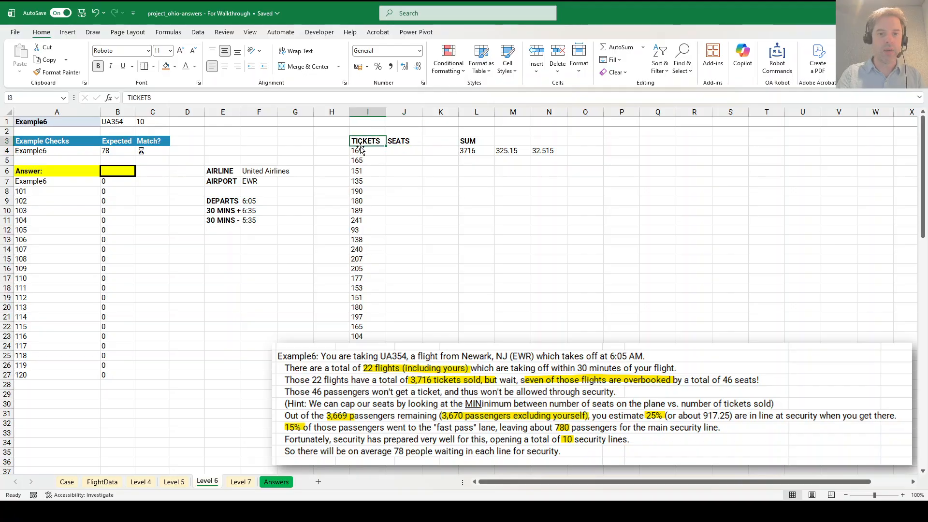
left_click(362, 150)
left_click_drag(382, 98, 1, 74)
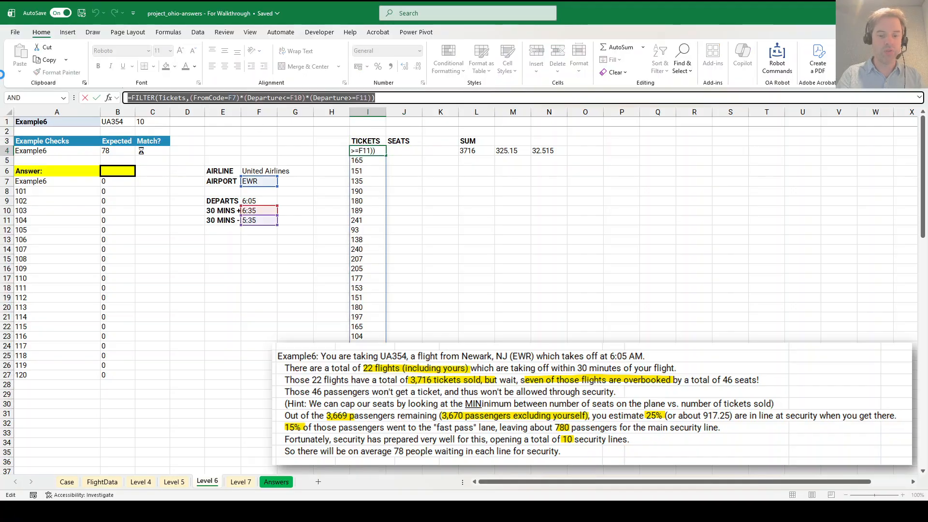
key("ctrl+c")
key("Escape")
key("Right")
left_click(154, 98)
key("ctrl+v")
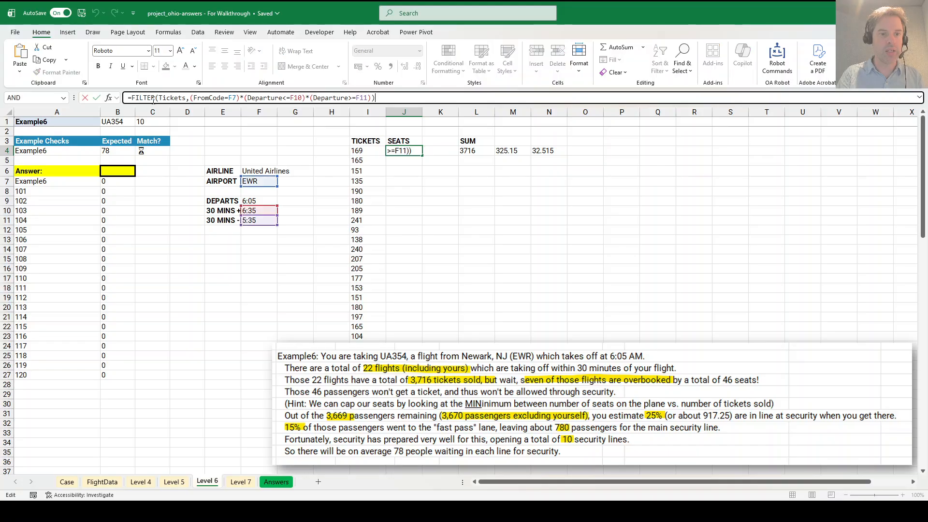
Replace the Tickets array with SEATS in the J4 FILTER formula, keeping the airport and departure conditions
left_click_drag(177, 98, 160, 96)
type("seats")
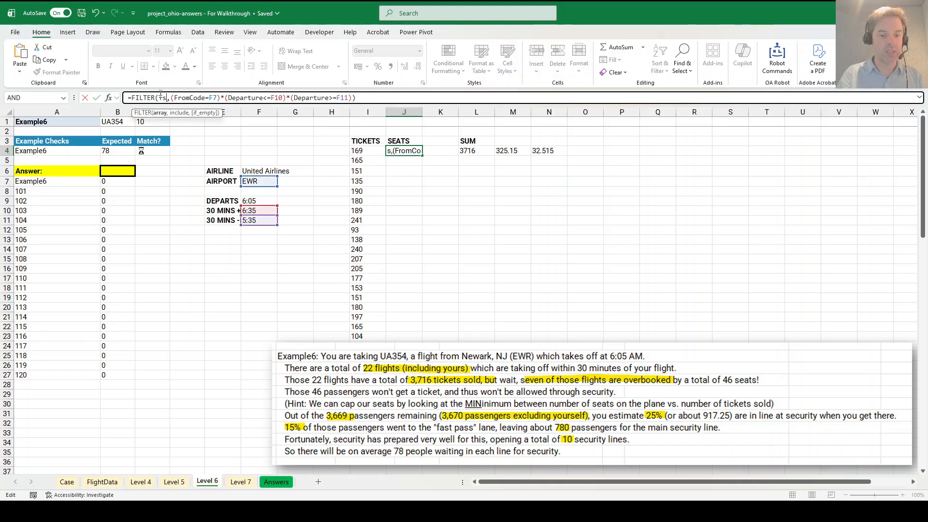
key("Return")
key("Up")
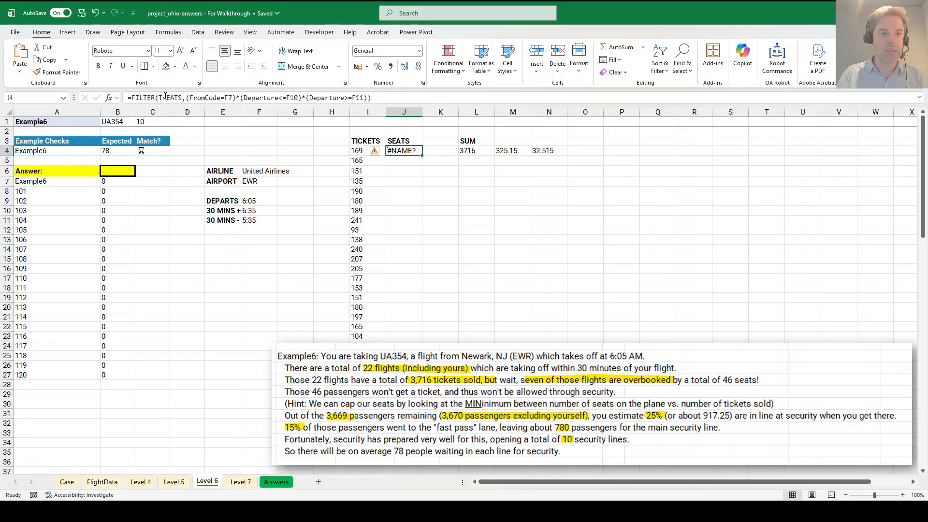
left_click(163, 98)
key("Tab")
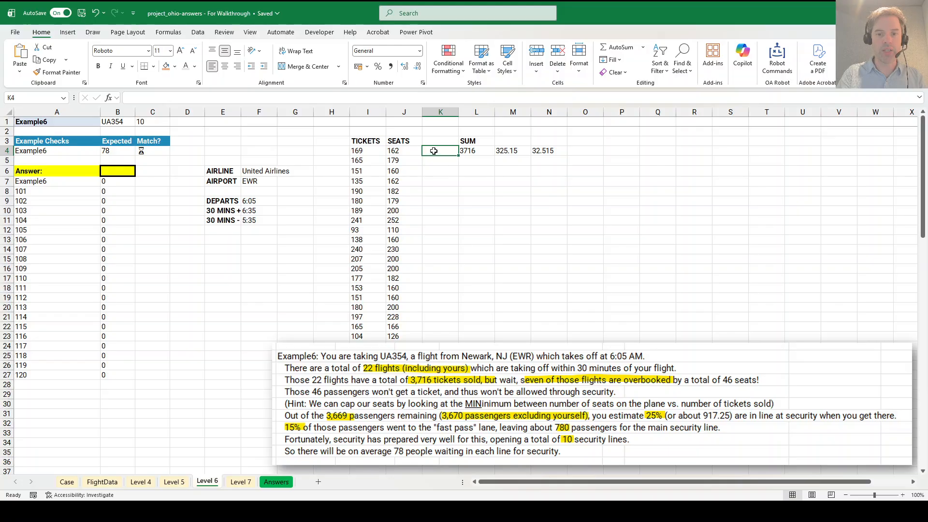
Enter =MAP(I4#,J4#,LAMBDA(t,s,MIN(s,t))) in K4 to cap each flight's tickets at its seats, and compare it with the source columns
left_click(363, 150)
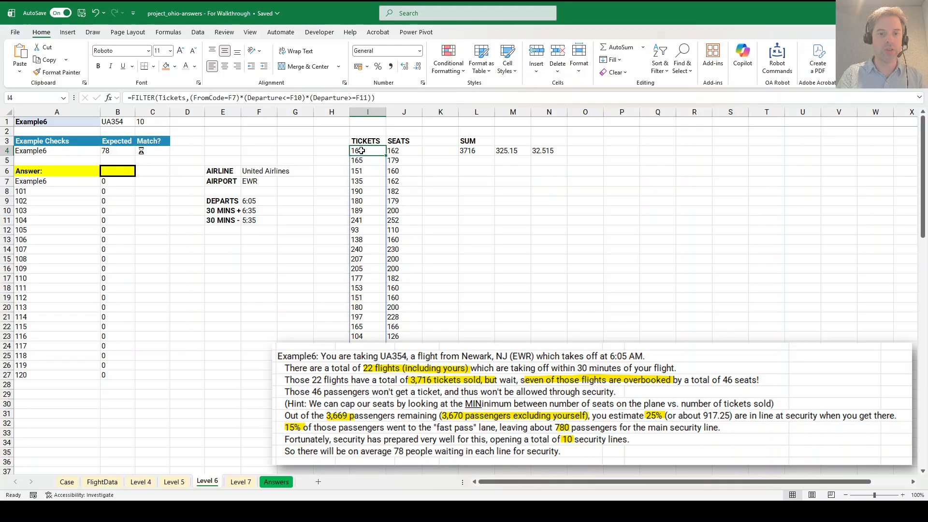
left_click(395, 150)
left_click(435, 150)
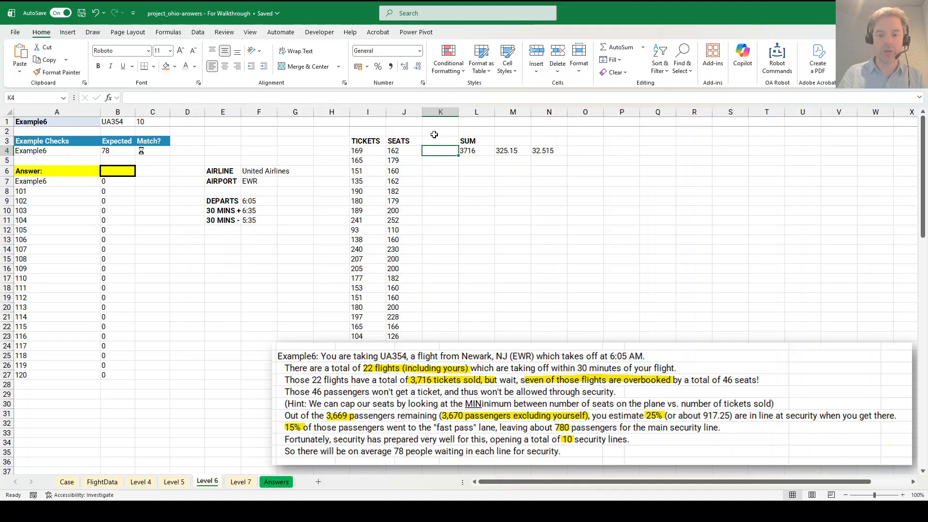
type("=MAP(")
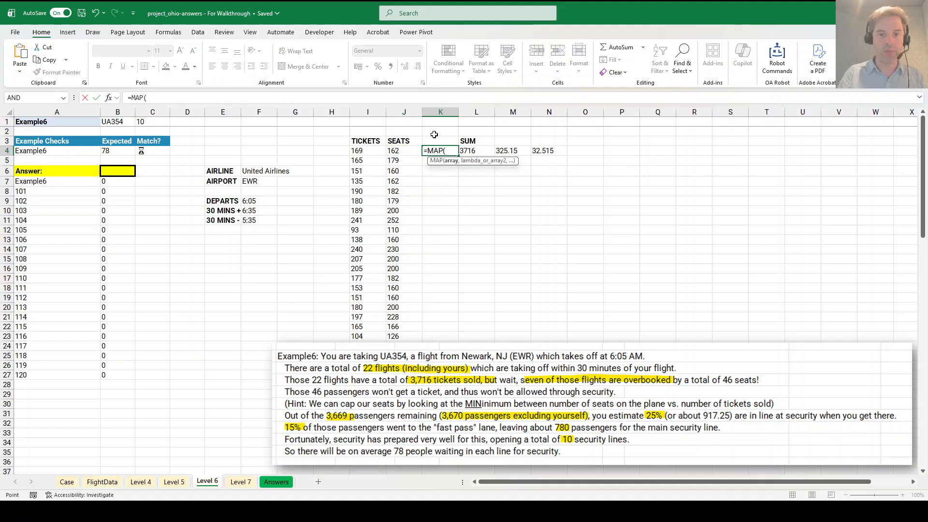
type("I4#,J4#")
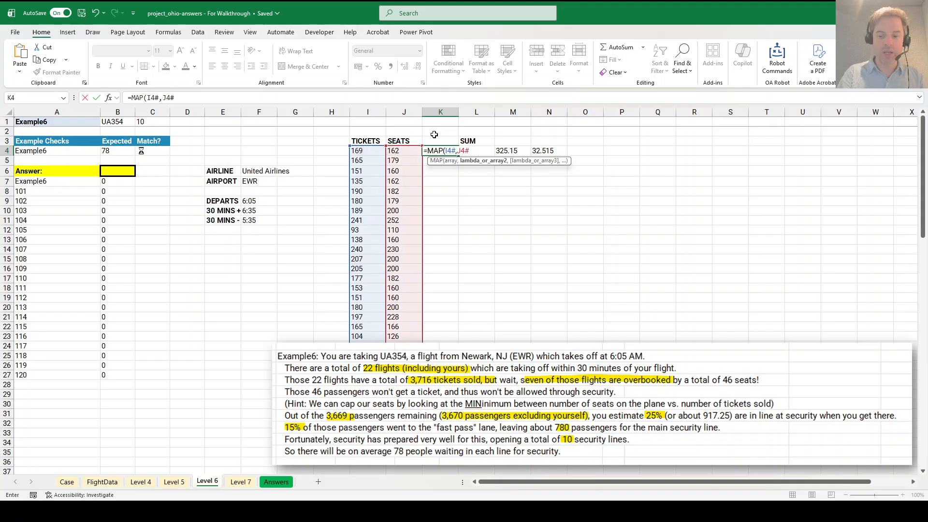
type(",LAMBDA(")
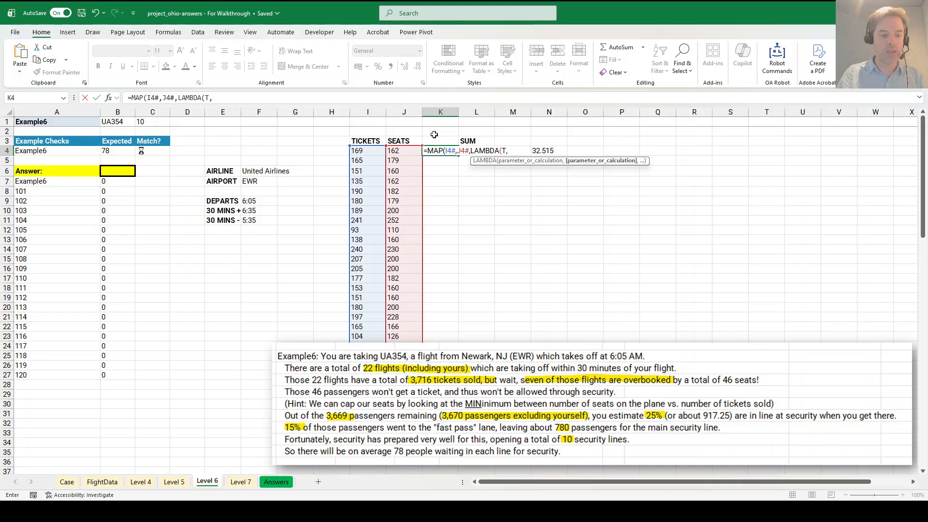
type("t,")
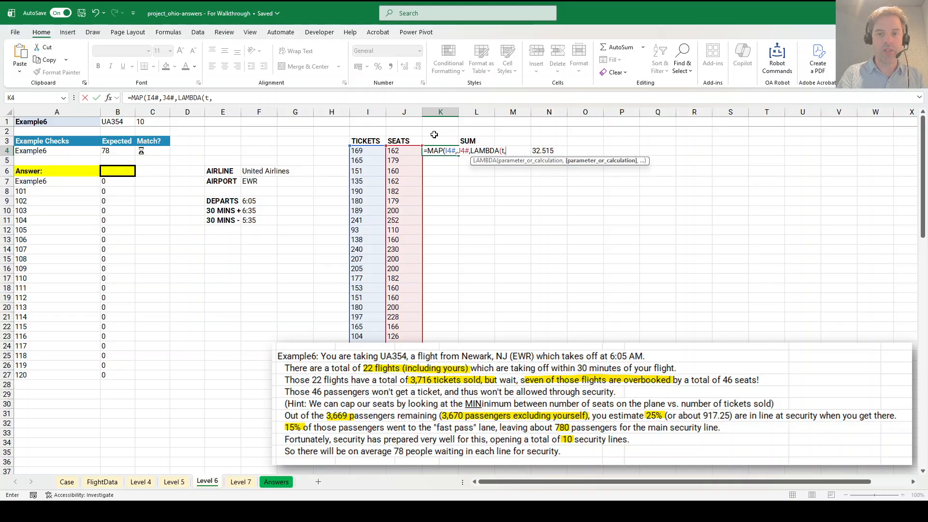
type("s,min(s,t)")
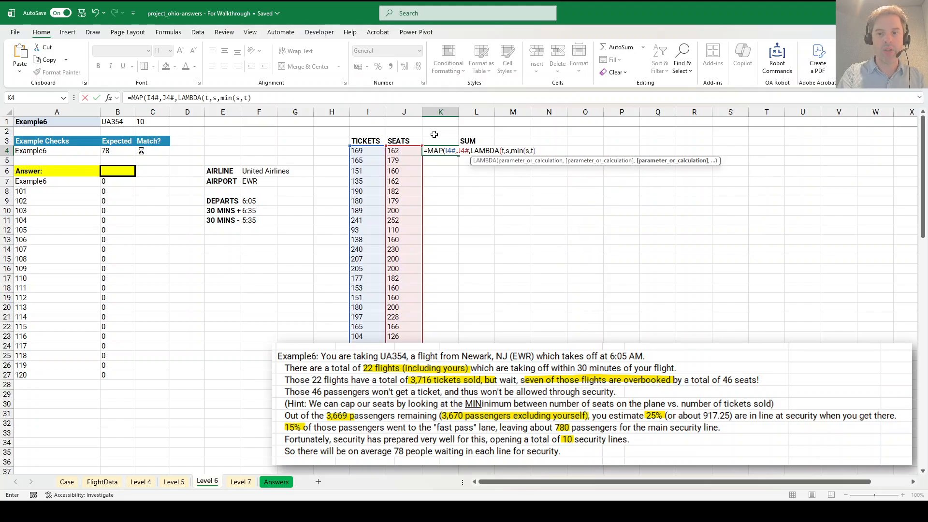
type("))")
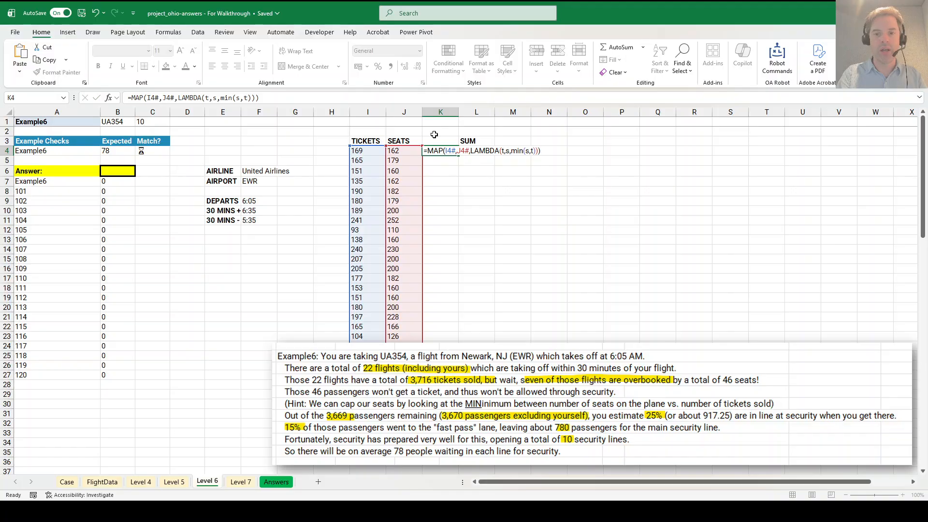
key("Return")
left_click(390, 151)
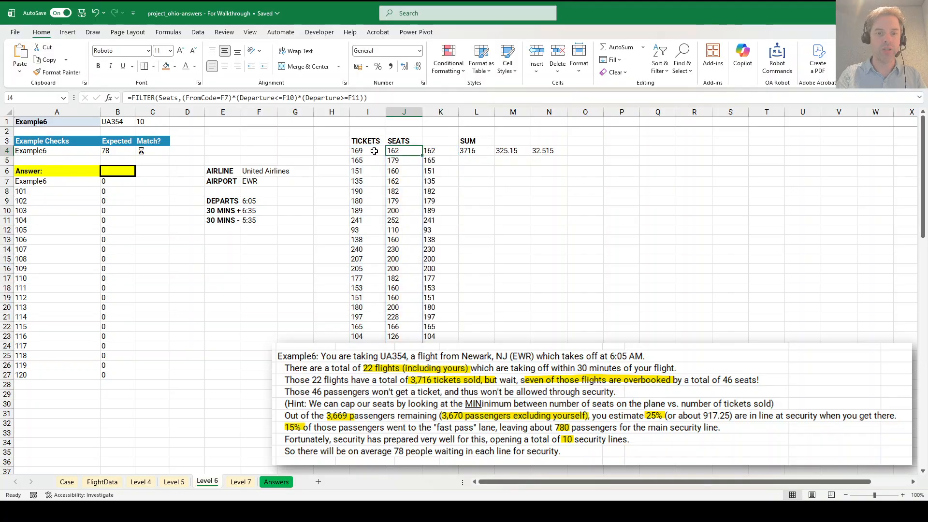
left_click_drag(375, 150, 407, 151)
left_click(429, 161)
left_click(439, 140)
left_click(435, 151)
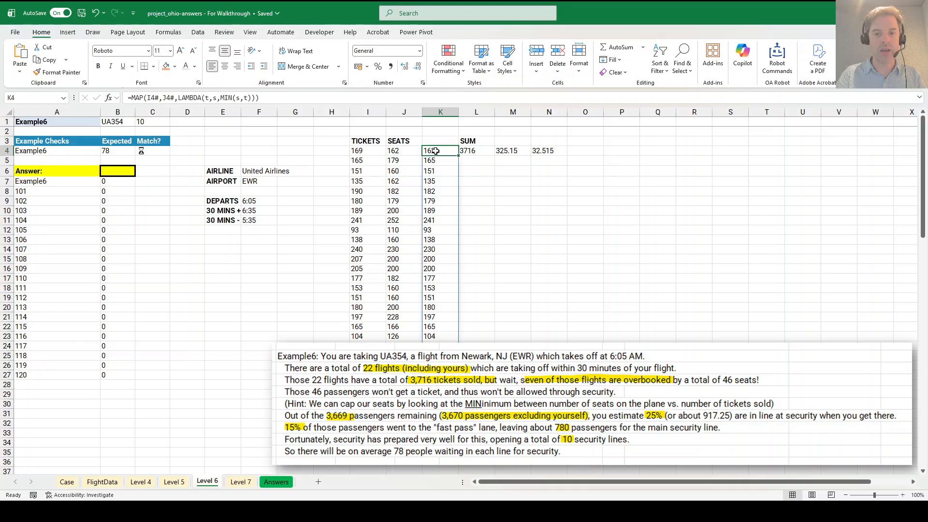
Repoint the SUM formula in L4 from the tickets array to the capped passenger array K4#
left_click(470, 152)
double_click(469, 152)
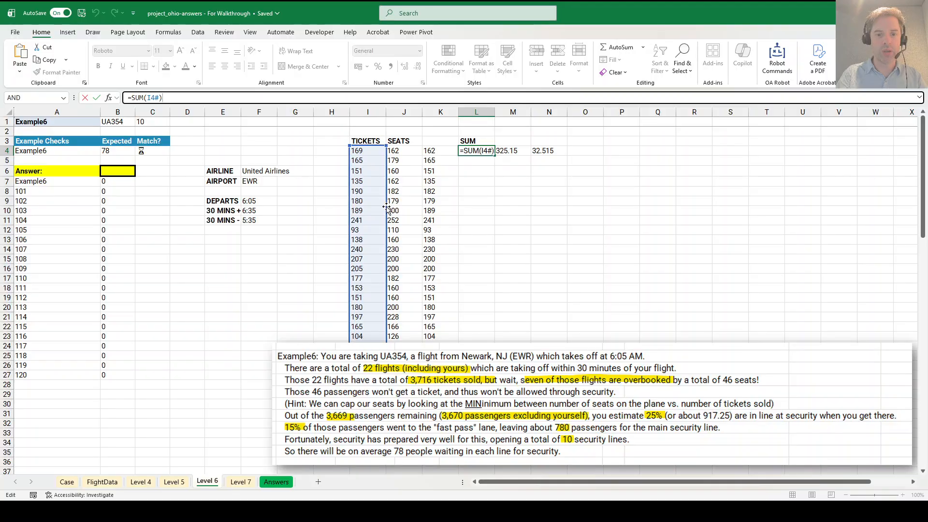
left_click_drag(387, 208, 459, 208)
key("Return")
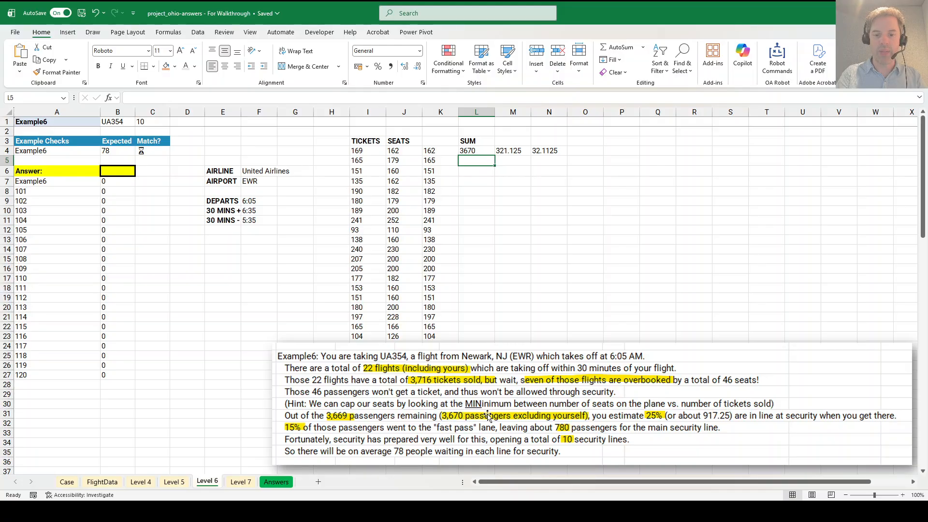
Subtract 1 from the L4 total to exclude yourself, making the formula =SUM(K4#)-1
left_click(463, 151)
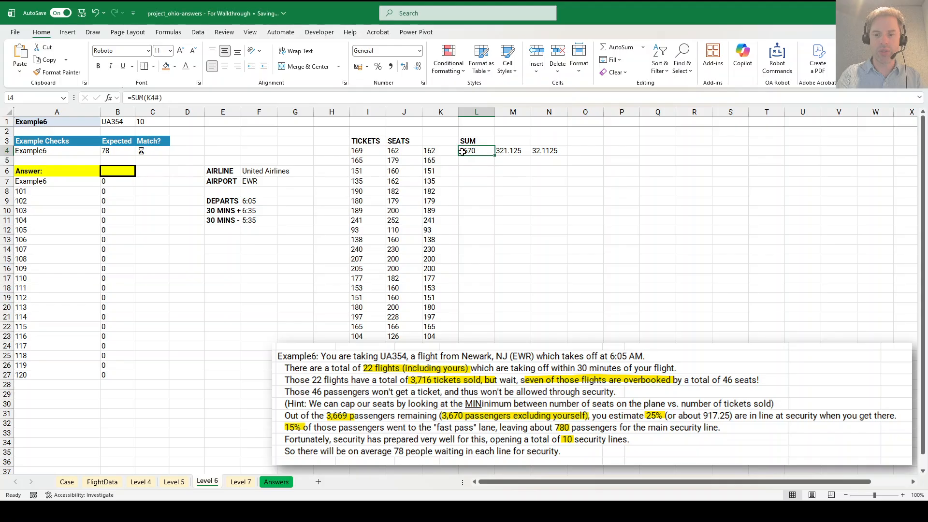
left_click(180, 99)
type("-1")
key("Return")
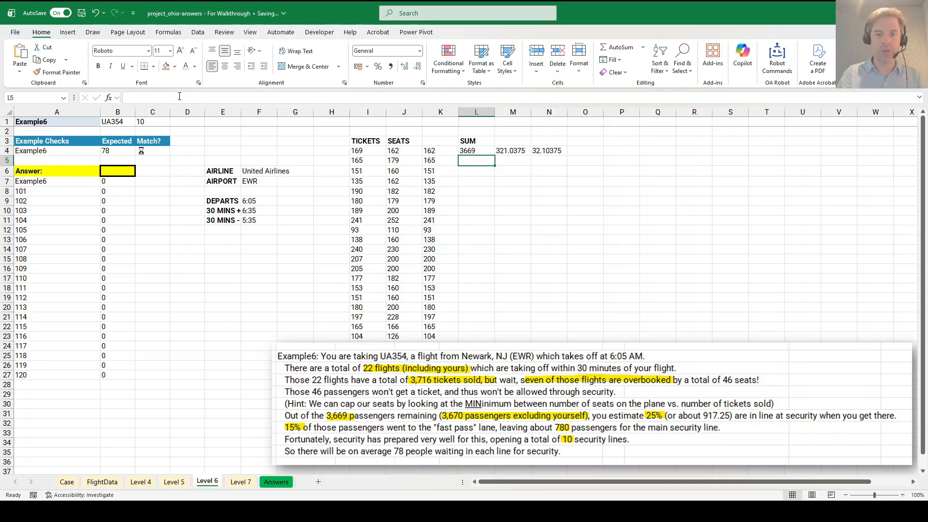
key("Up")
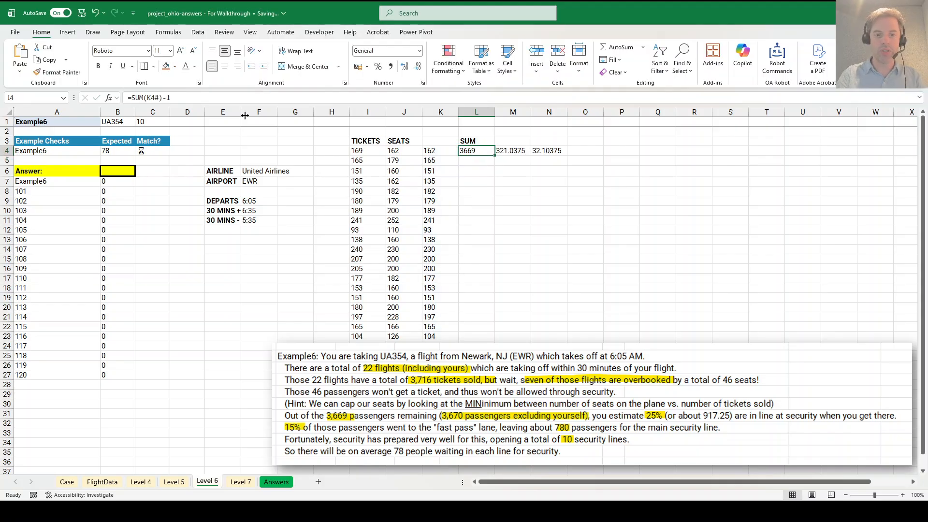
Change the check-in share in M4 to the main security line's share, making the formula =L4*0.85*0.25
left_click(516, 151)
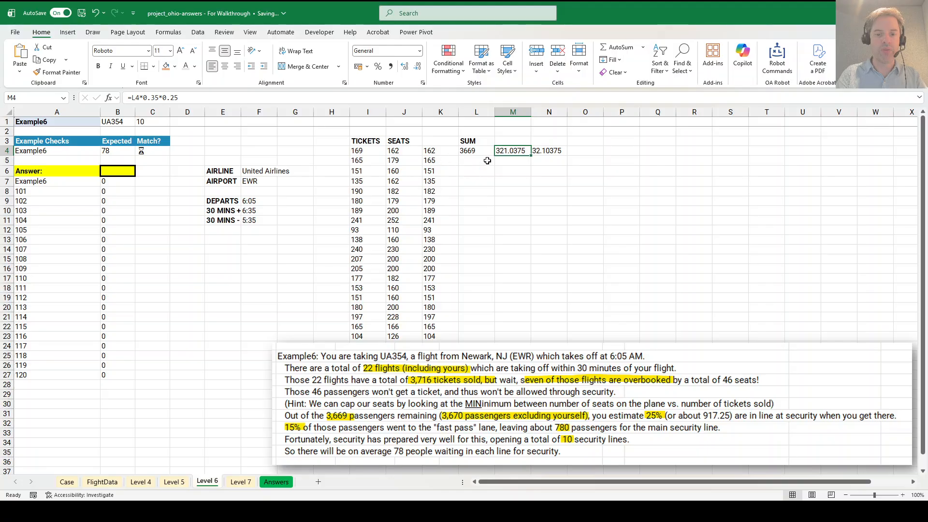
left_click(152, 98)
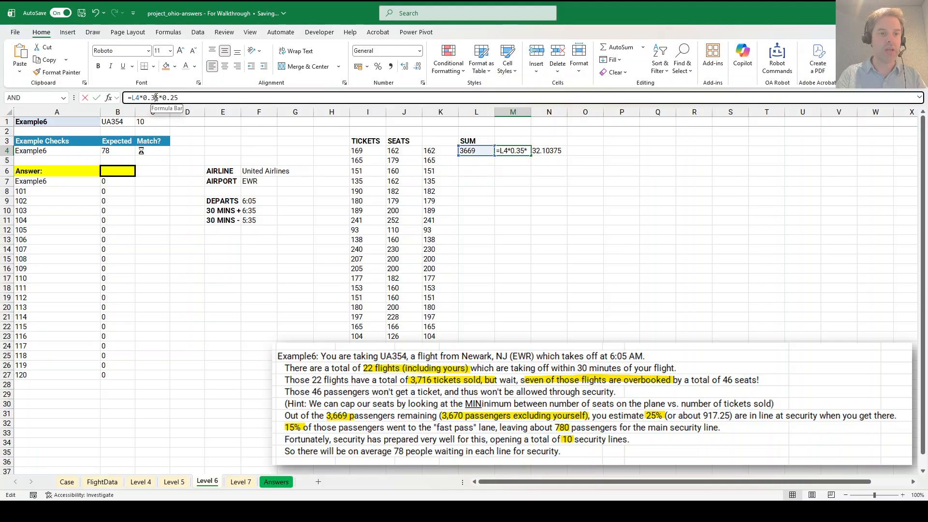
key("BackSpace")
type("8")
key("Return")
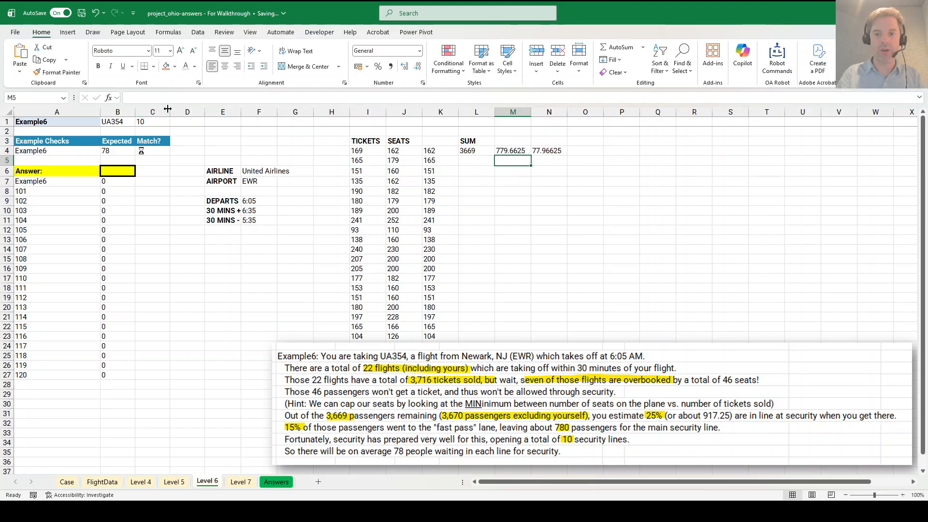
key("Up")
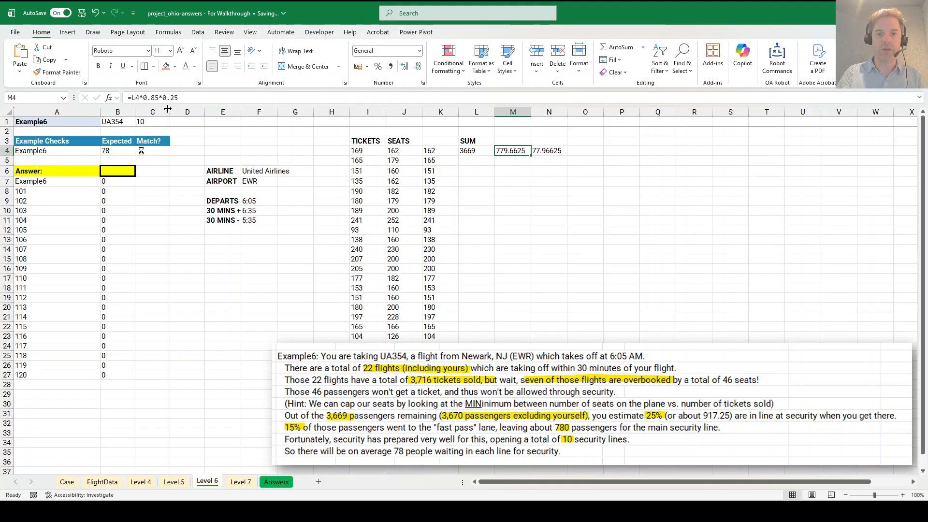
Check the per-line formula in N4 and enter =ROUND(N4,0) in the Level 6 answer cell B6
left_click(549, 151)
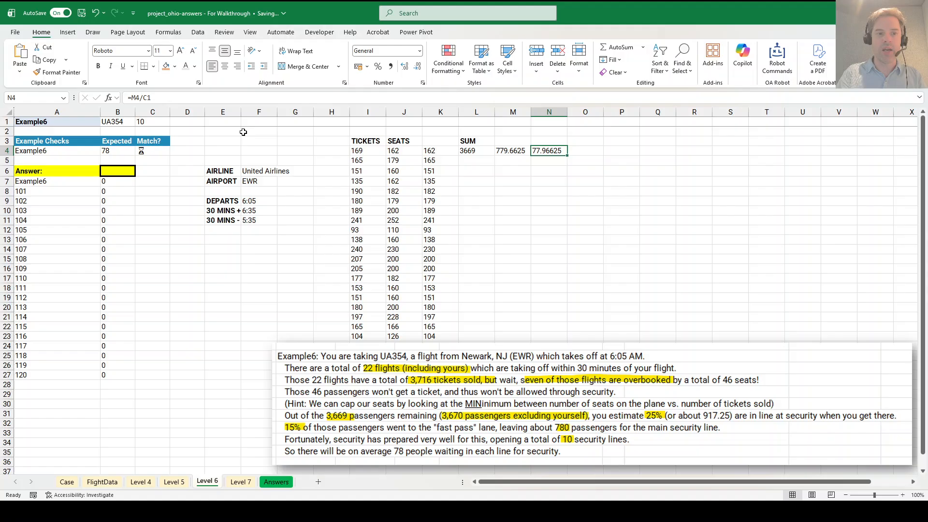
left_click(172, 97)
key("Escape")
left_click(111, 169)
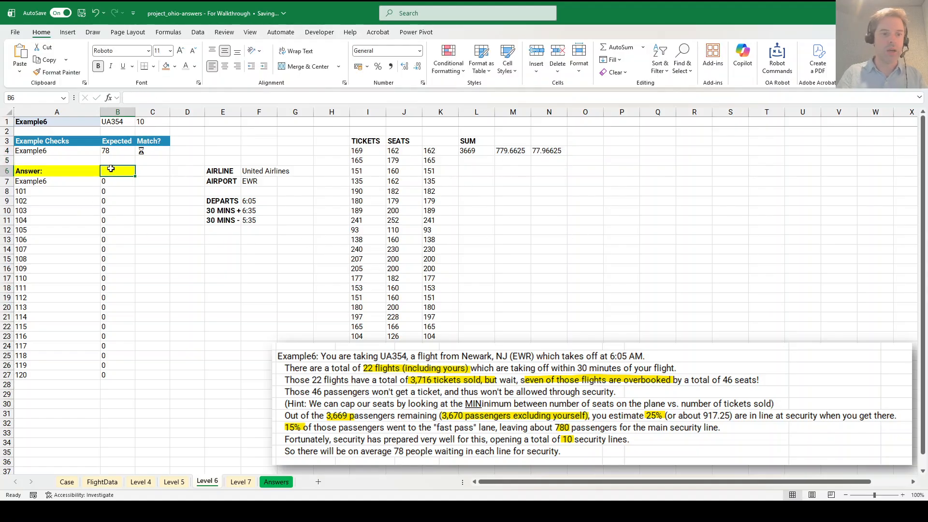
type("=round(")
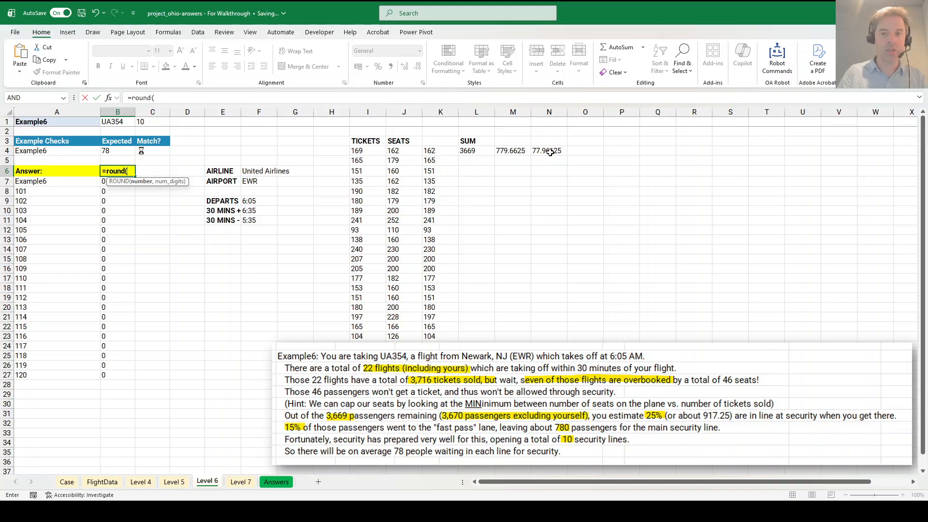
left_click(554, 151)
type(",0)")
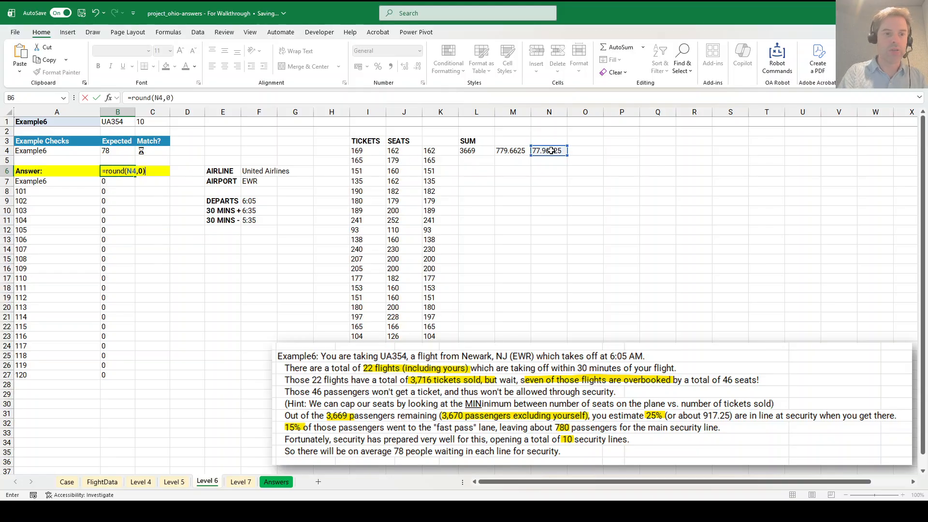
key("Return")
Review the Level 6 game answers and the Level 7 instructions on the Case sheet
key("ctrl+Page_Up")
key("ctrl+Page_Up")
key("ctrl+Page_Up")
key("ctrl+Page_Up")
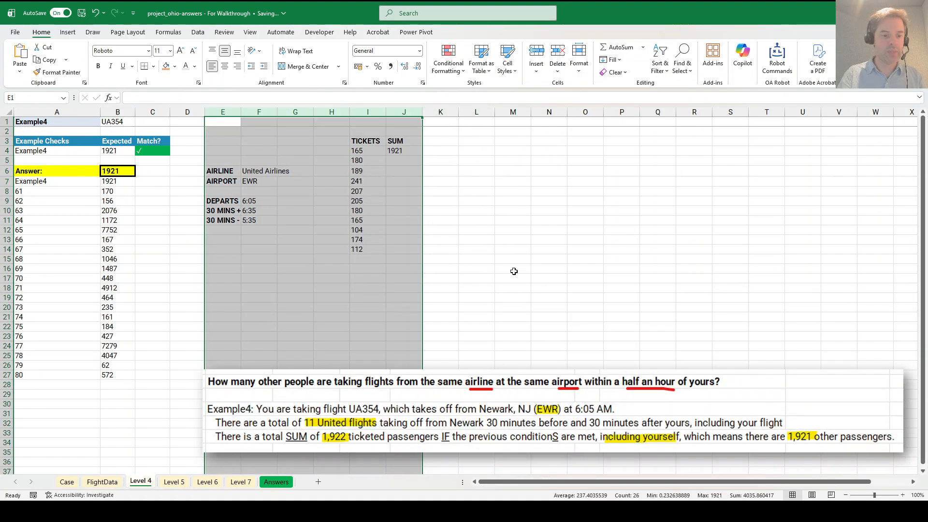
scroll(367, 337, "down", 10)
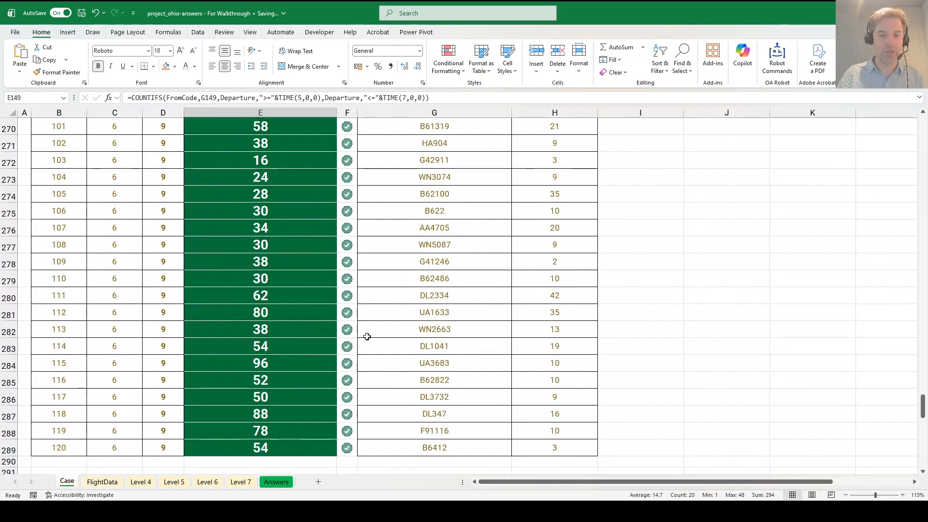
scroll(367, 336, "up", 3)
scroll(367, 337, "down", 8)
scroll(367, 337, "down", 2)
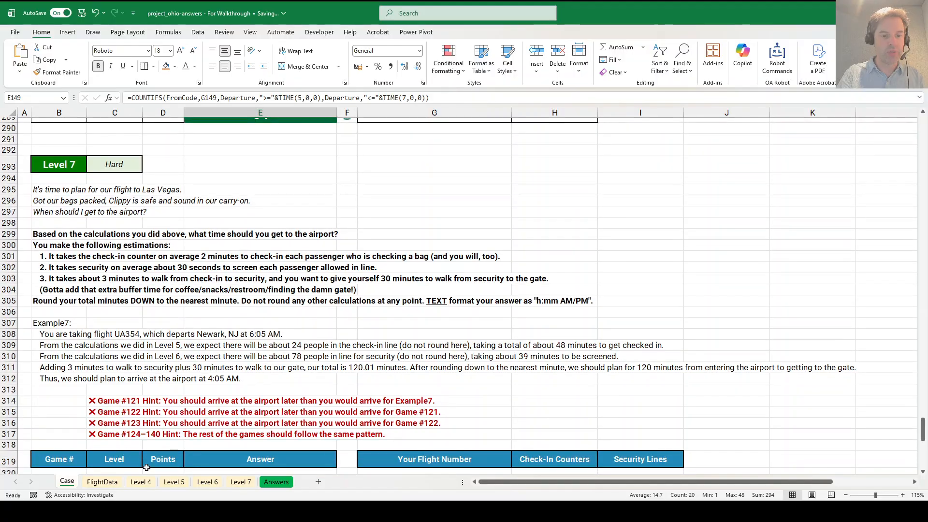
Copy the check-in calculation columns E:L from the Level 5 sheet into the same columns of the Level 7 sheet
left_click(240, 482)
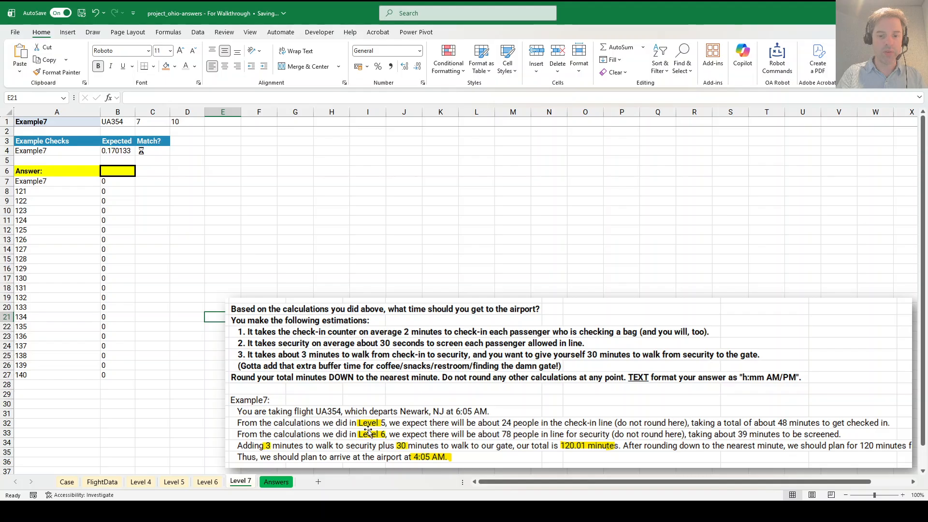
left_click(174, 482)
left_click_drag(223, 112, 470, 115)
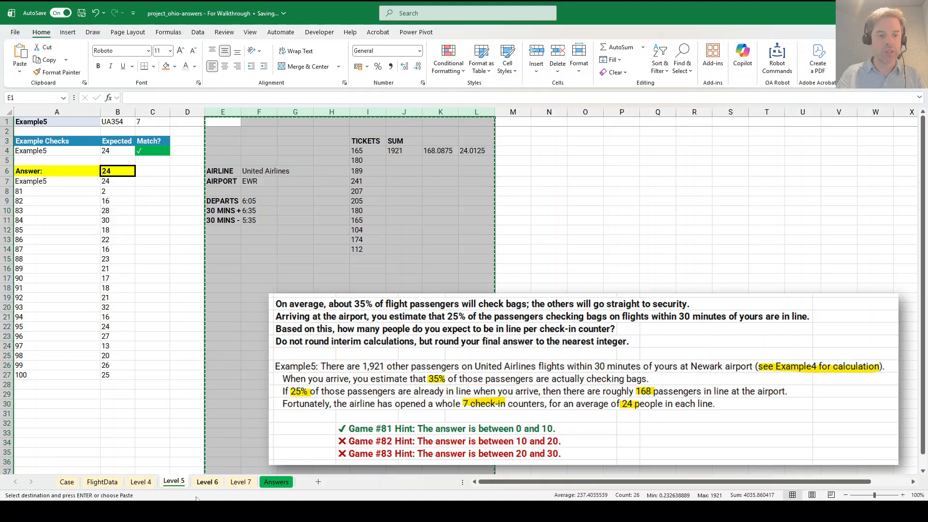
key("ctrl+Page_Down")
key("ctrl+Page_Down")
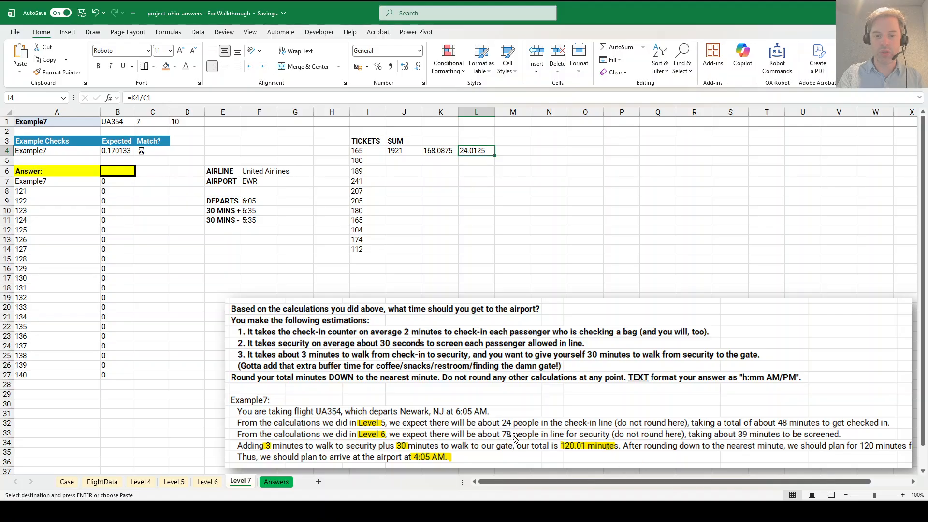
Copy the security calculation columns I:N from the Level 6 sheet into the Level 7 sheet starting at column N
left_click(208, 482)
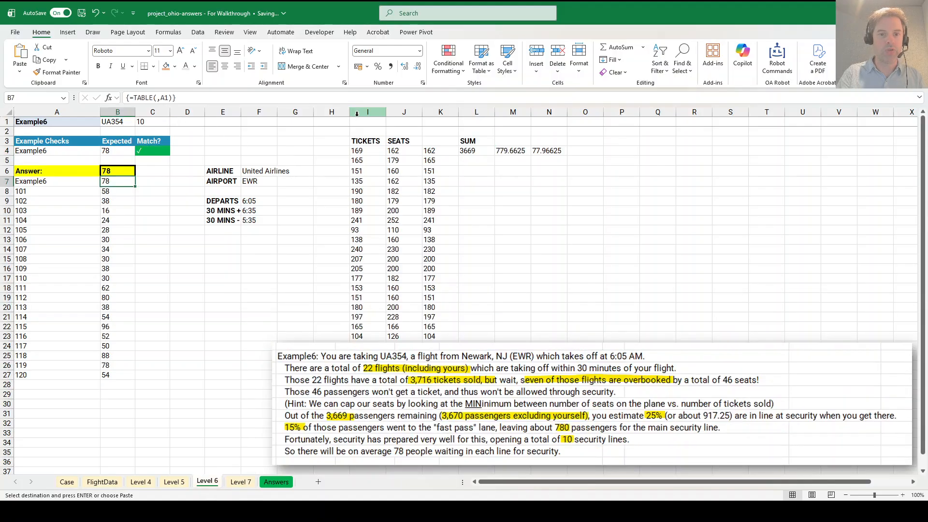
left_click_drag(364, 110, 549, 112)
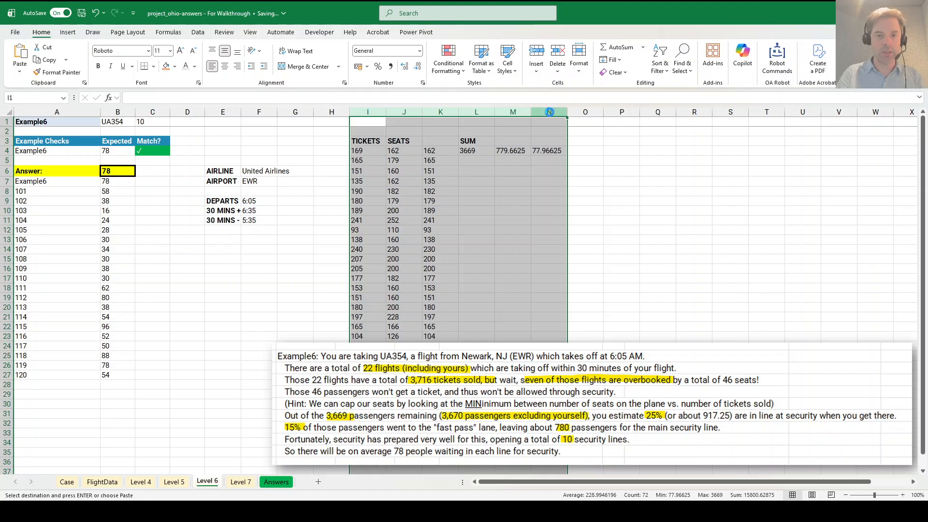
key("ctrl+c")
left_click(240, 482)
left_click(550, 112)
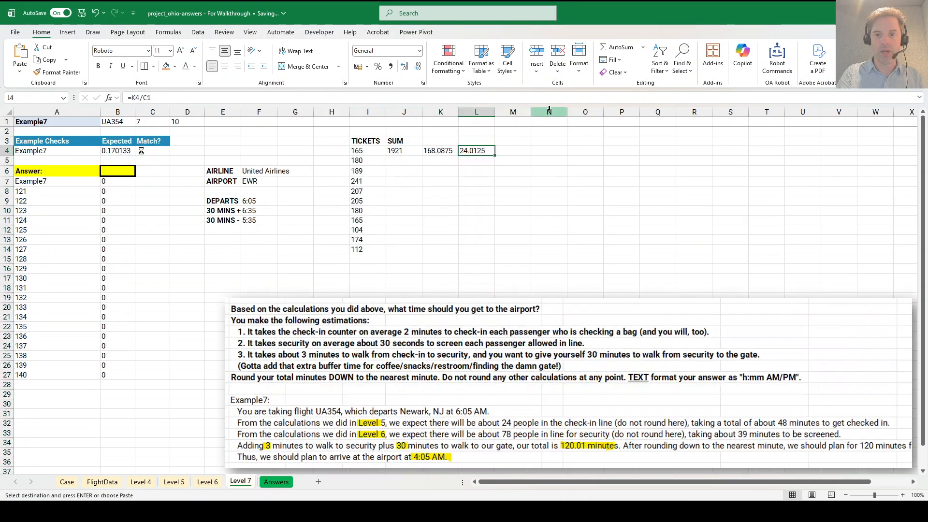
key("ctrl+v")
Repoint the pasted TICKETS FILTER formula in N4 to the airport in F7 and the time limits in F10 and F11
left_click(553, 150)
double_click(553, 151)
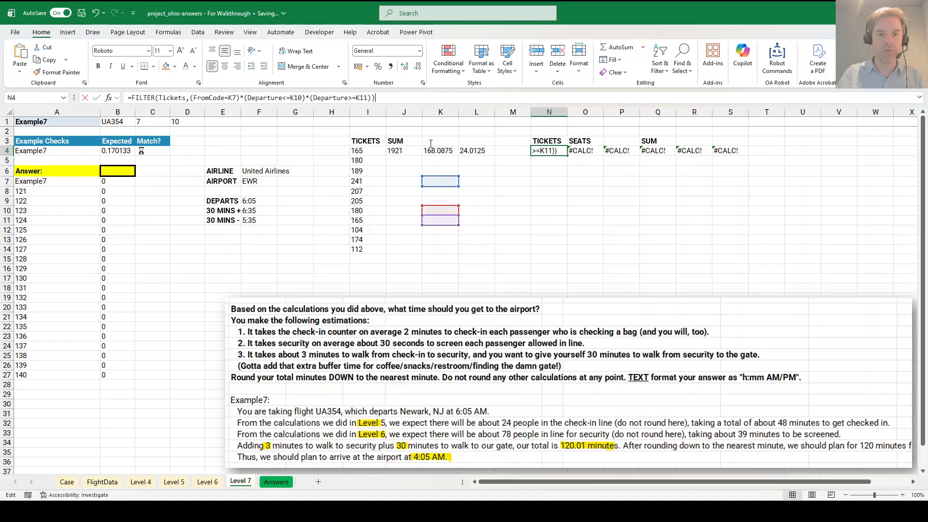
left_click_drag(422, 184, 261, 185)
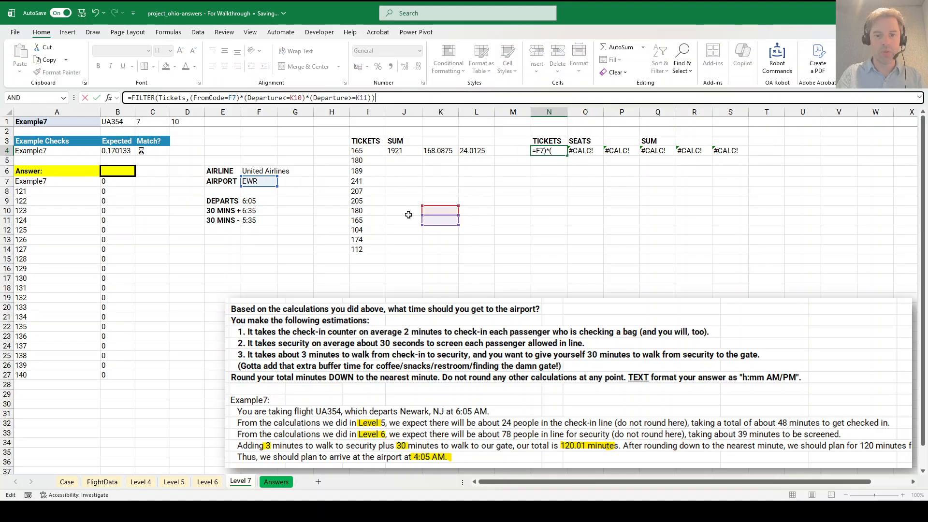
left_click_drag(432, 206, 263, 216)
left_click_drag(422, 222, 277, 223)
key("Tab")
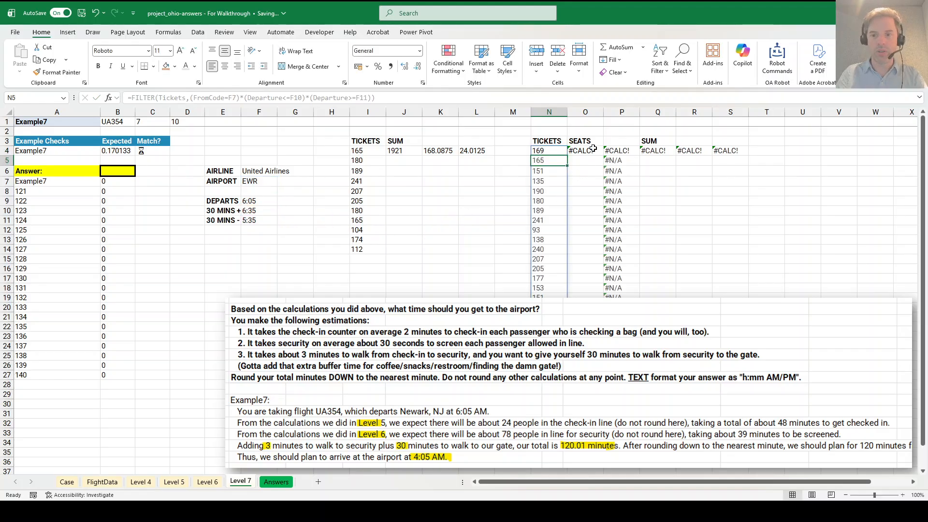
Repoint the SEATS FILTER formula in O4 to the airport in F7 and the time limits in F10 and F11
key("F2")
left_click_drag(458, 184, 277, 183)
left_click_drag(445, 207, 263, 207)
left_click_drag(432, 212, 251, 212)
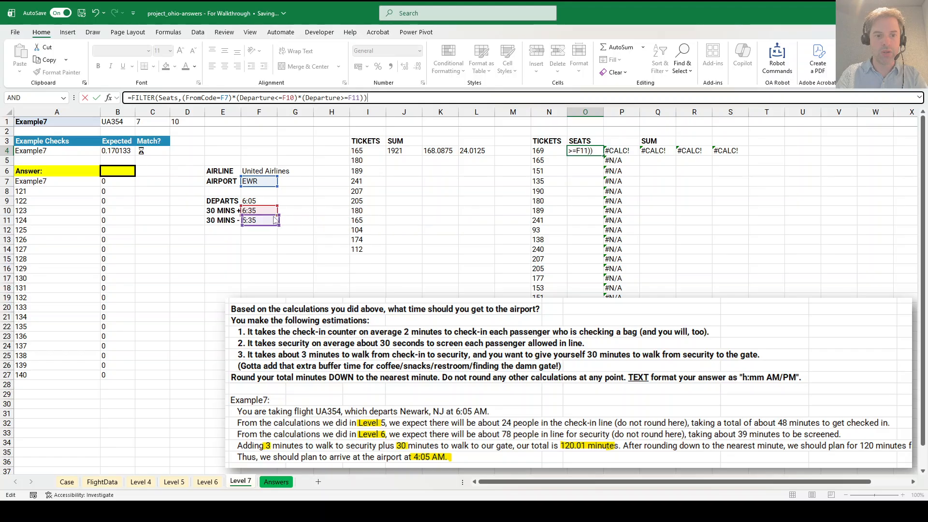
key("Return")
Change the divisor in the S4 security formula to D1 so it reads =R4/D1
left_click(624, 153)
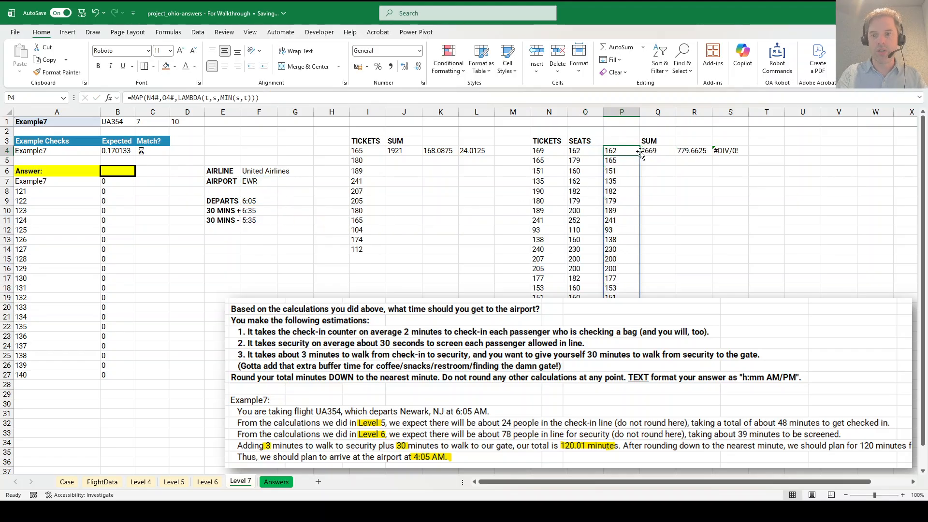
left_click(726, 150)
left_click(291, 96)
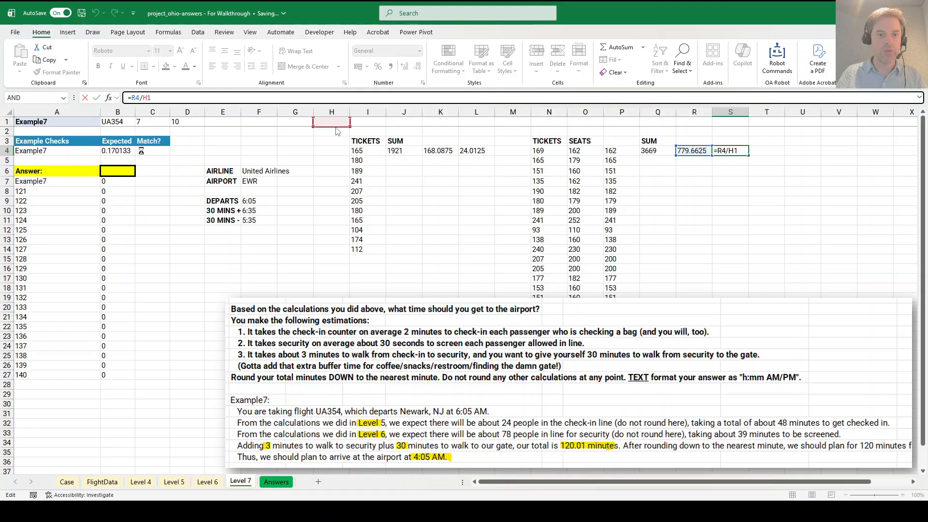
left_click_drag(335, 127, 191, 129)
key("Return")
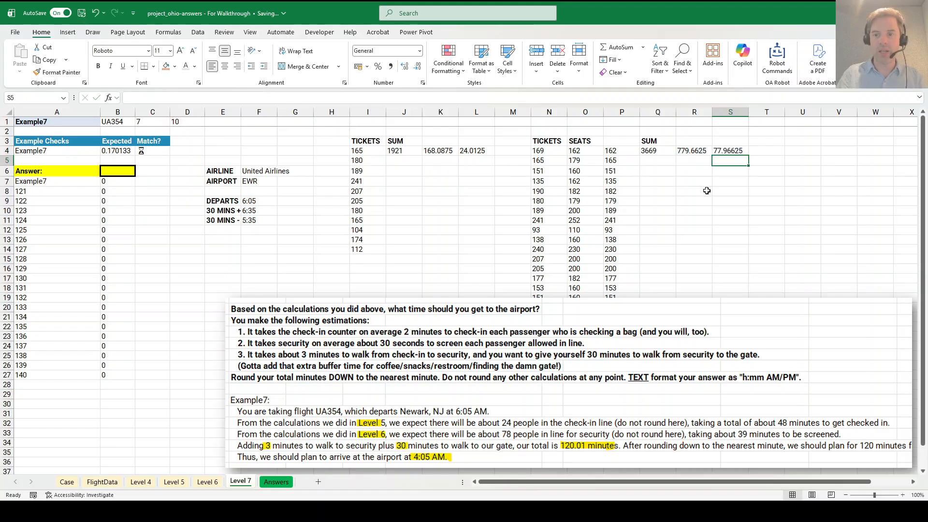
left_click(733, 150)
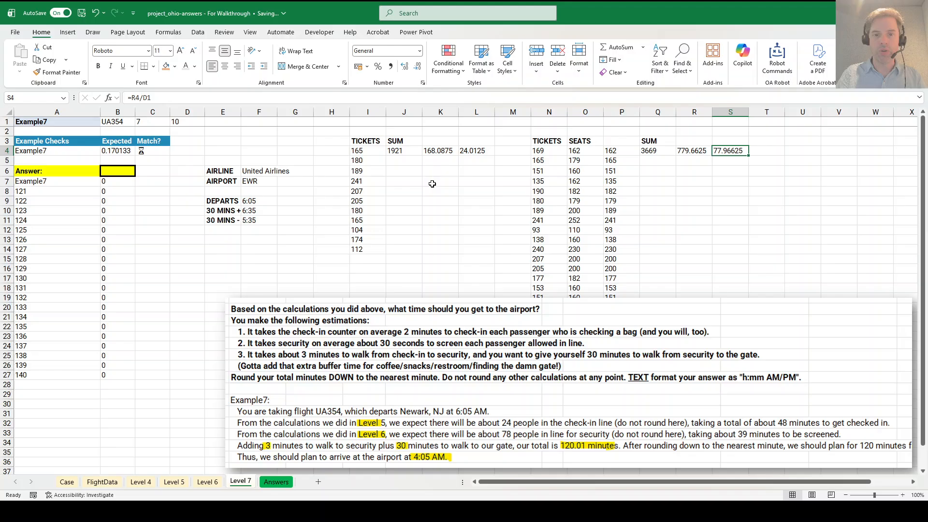
Add a CHECK label in E15 and link F15 to the check-in line result in L4
left_click(226, 262)
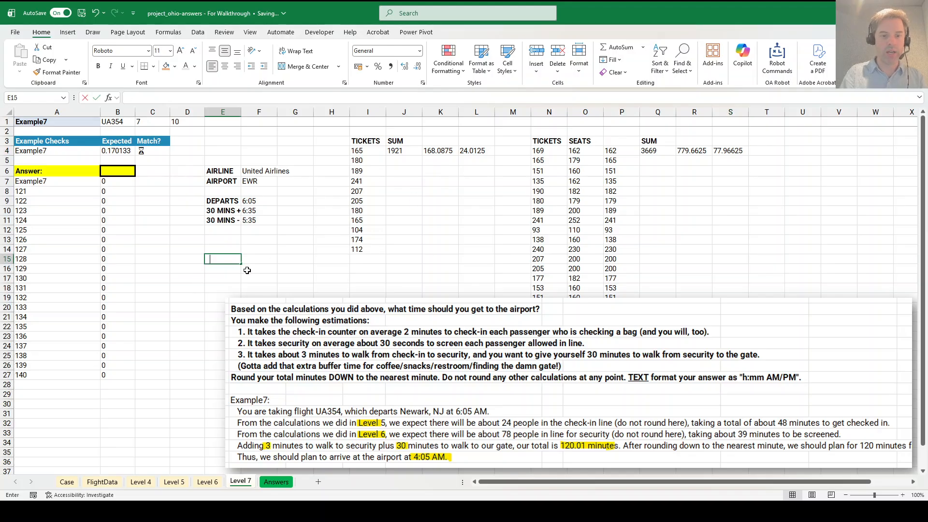
type("check")
key("BackSpace")
key("BackSpace")
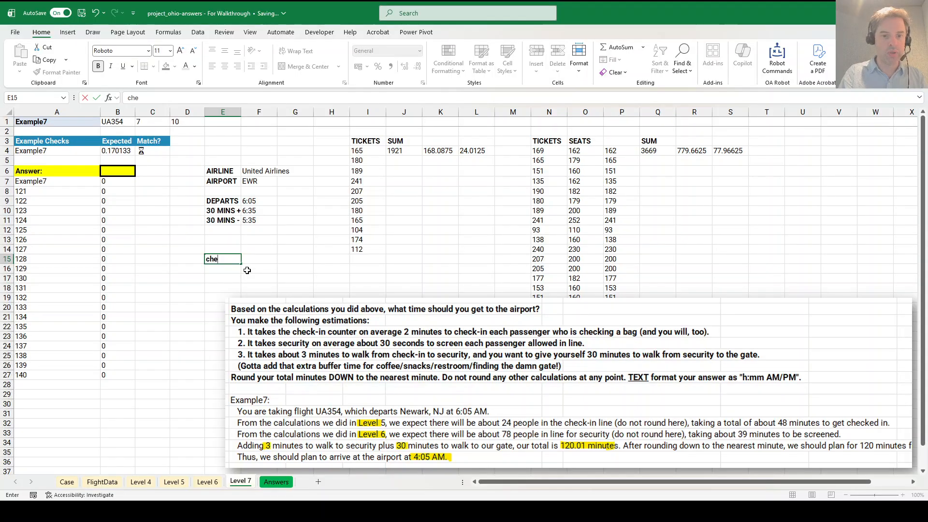
type("CHECK")
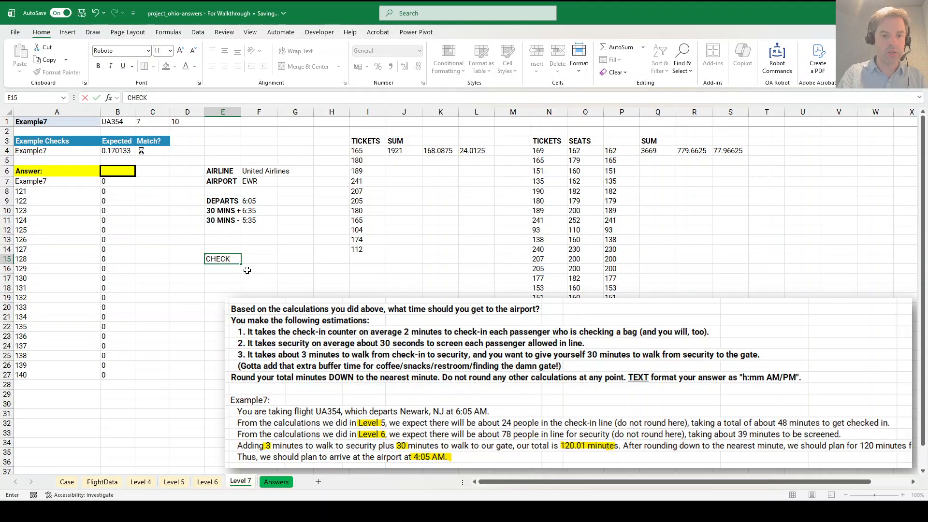
key("Tab")
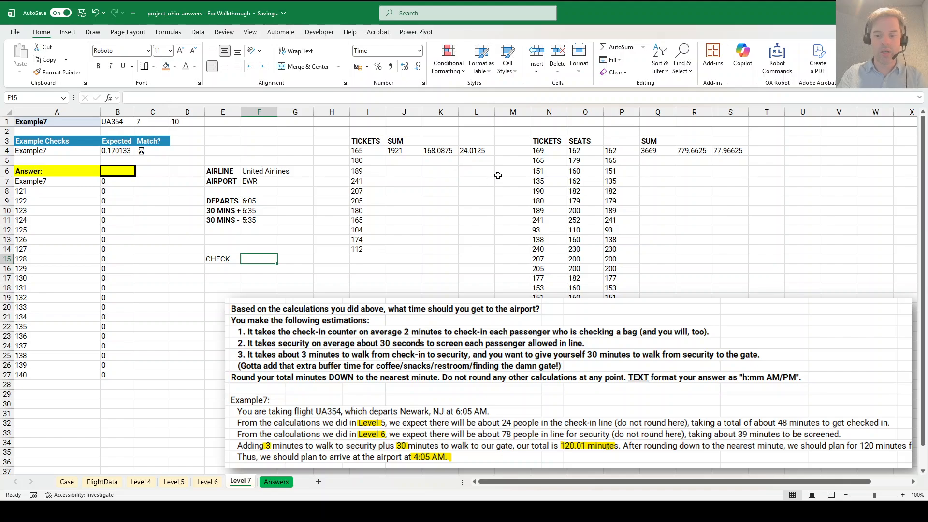
type("=")
left_click(483, 151)
key("Return")
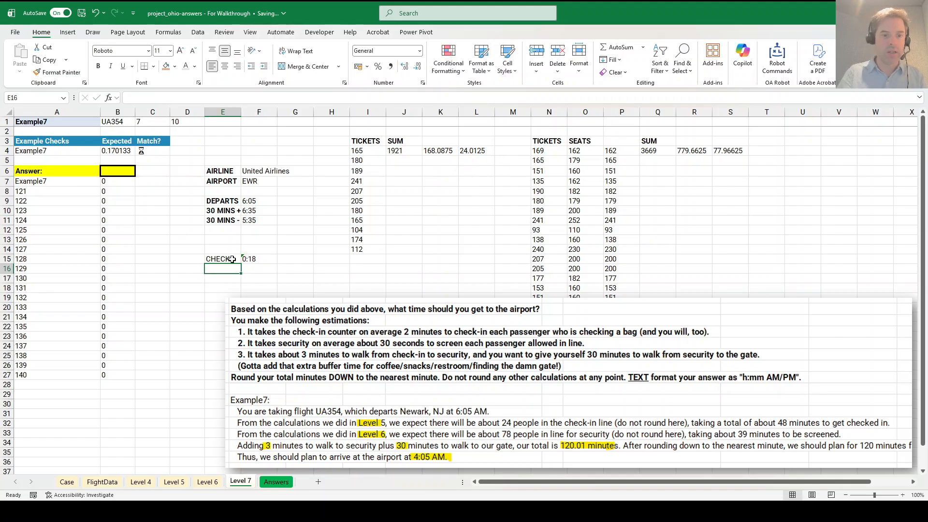
Apply the Number format to the column F cells from F13 down past the CHECK value
scroll(253, 262, "down", 3)
left_click_drag(259, 153, 259, 208)
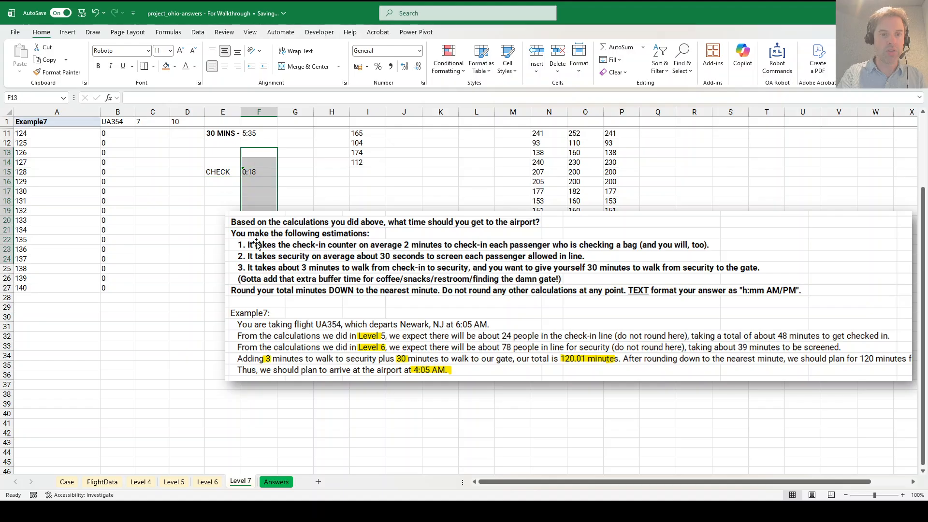
left_click(419, 55)
left_click(387, 94)
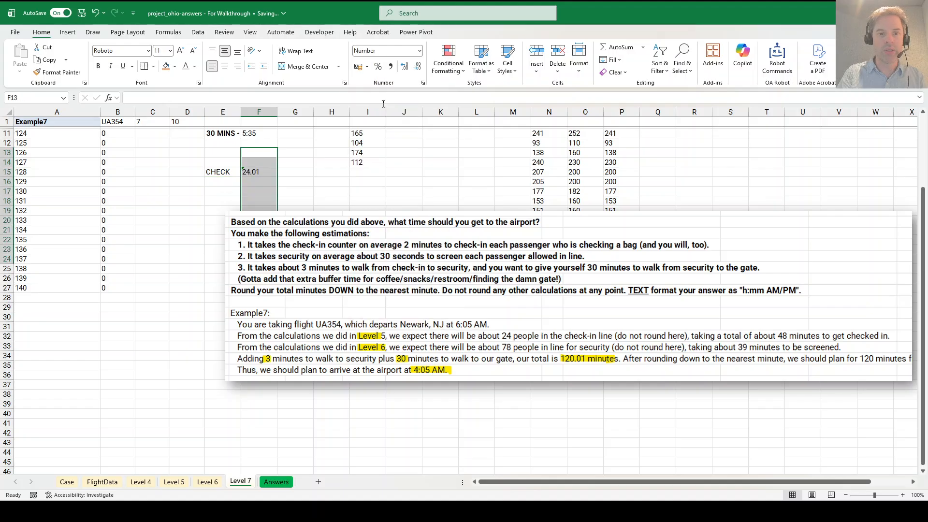
Add a SECURITY label in E16 and link F16 to the security line result in S4
left_click(218, 180)
scroll(237, 198, "up", 3)
type("SECUR")
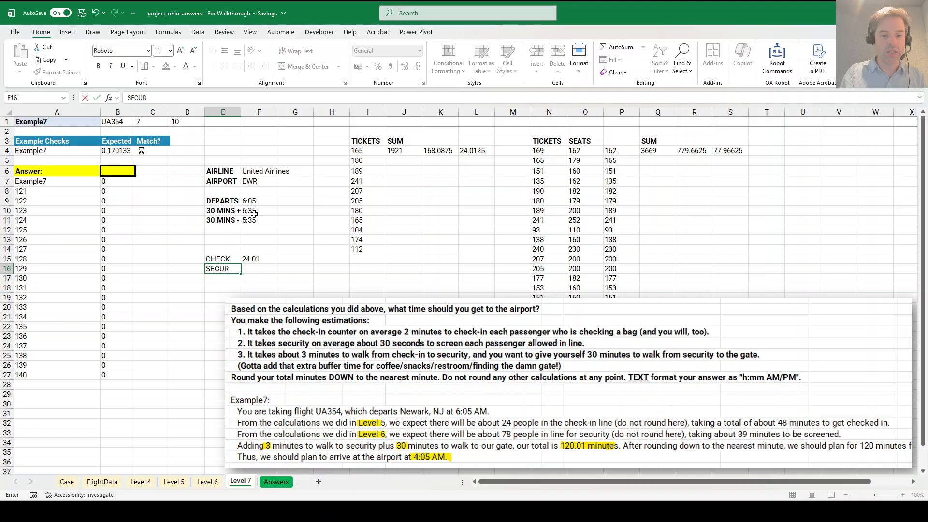
type("ITY")
key("Tab")
type("=")
left_click(729, 152)
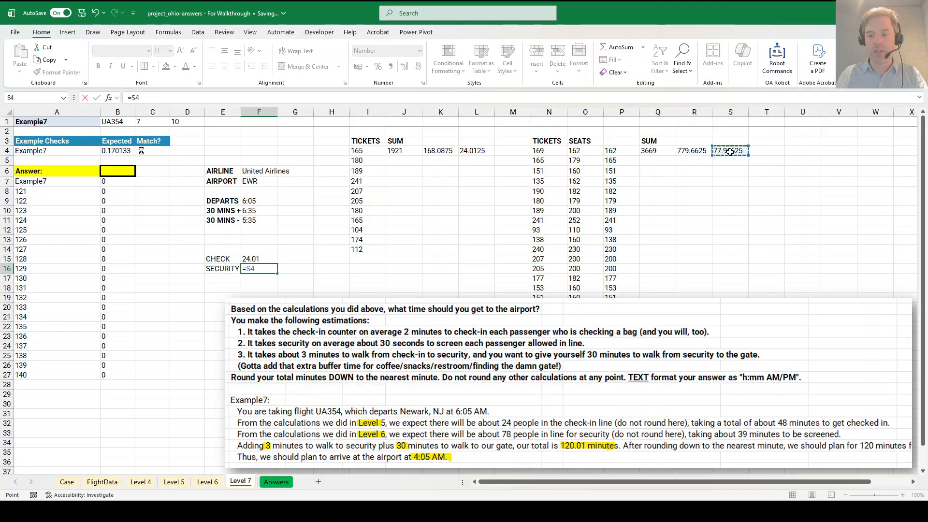
key("Return")
Convert the line counts to minutes by multiplying the CHECK formula in F15 by 2 and the SECURITY formula in F16 by 0.5
left_click(258, 259)
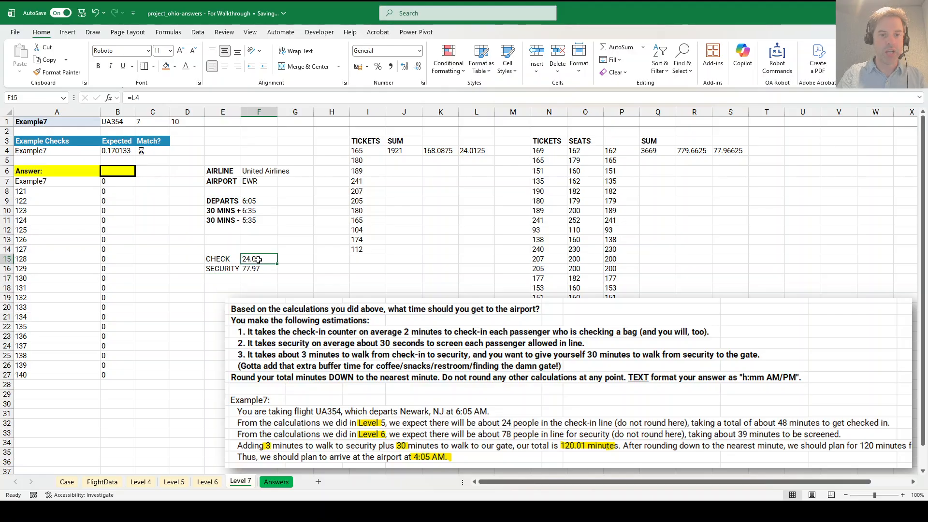
left_click(156, 96)
type("*2")
key("Return")
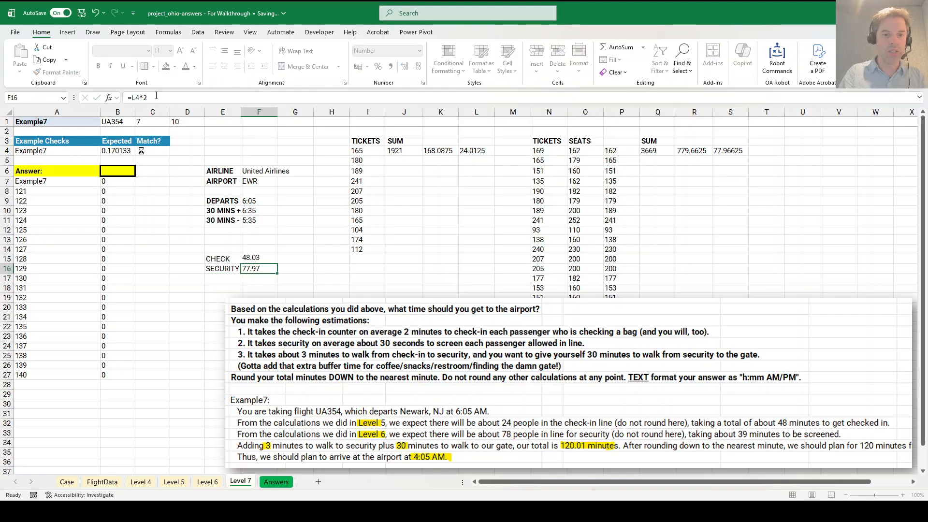
left_click(156, 96)
type("*0.5")
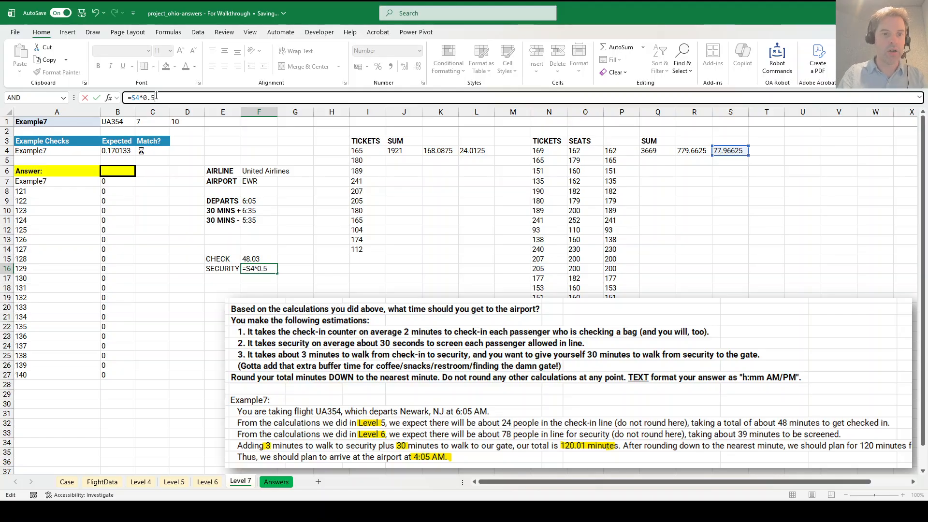
key("Return")
Add a TOTAL label in E17 and enter =F15+F16*3+30 in F17
left_click(235, 281)
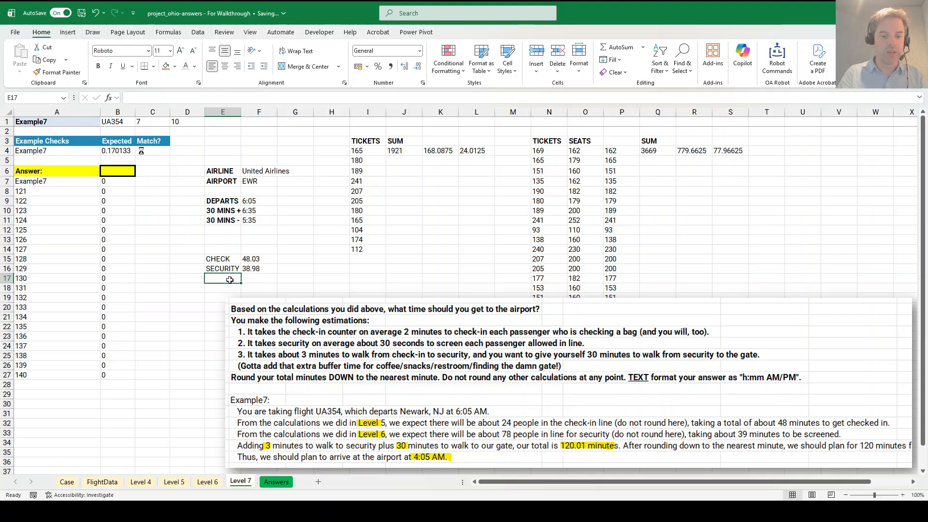
type("TOTAL")
key("Tab")
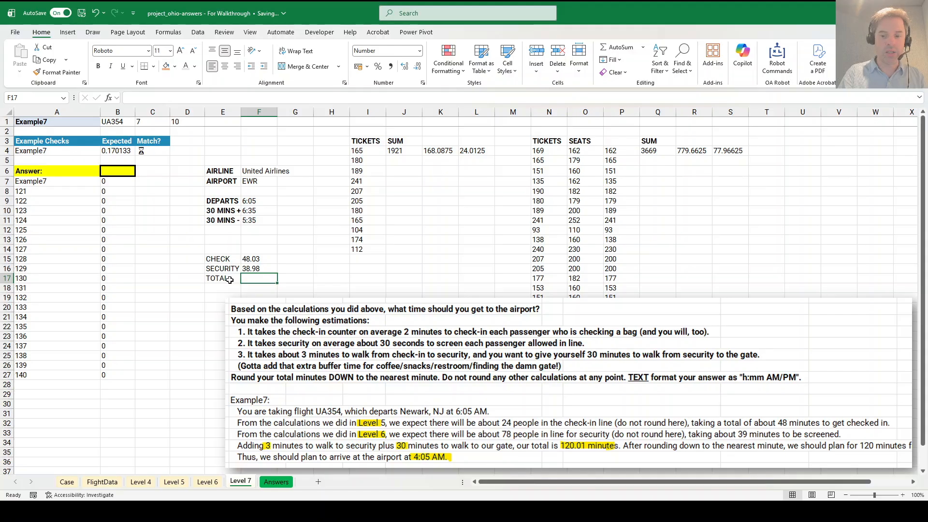
type("=")
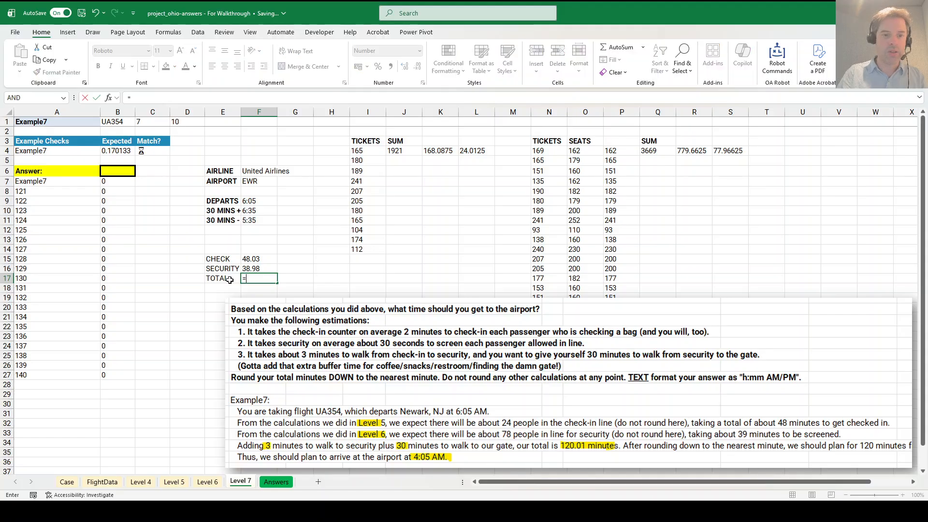
left_click(263, 260)
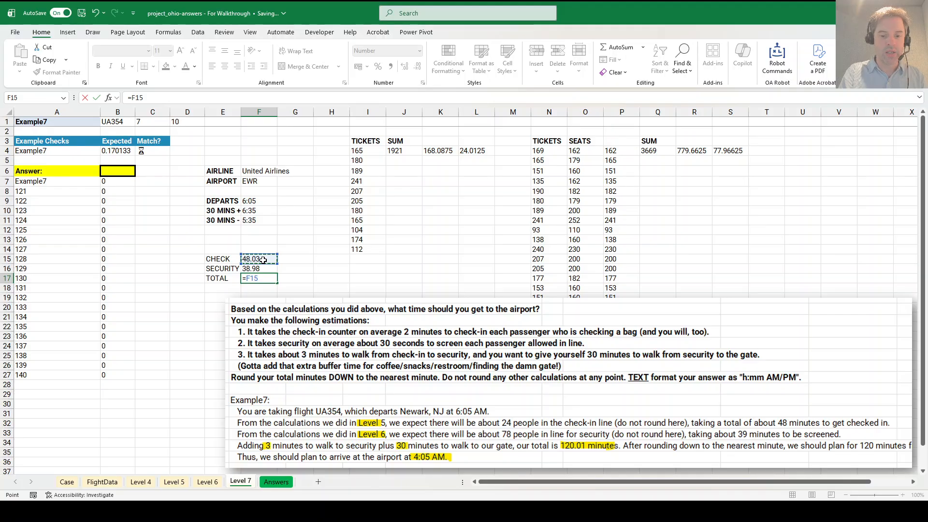
type("+")
left_click(266, 269)
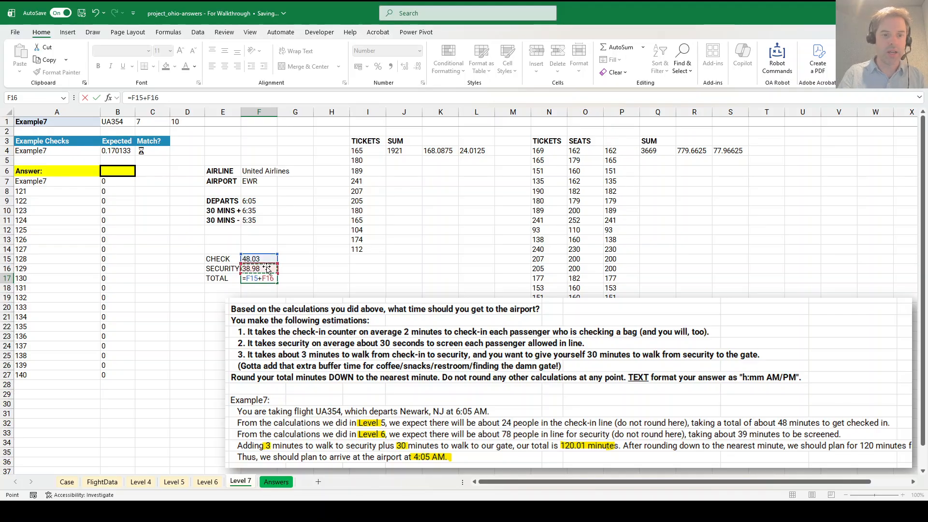
type("*3+30")
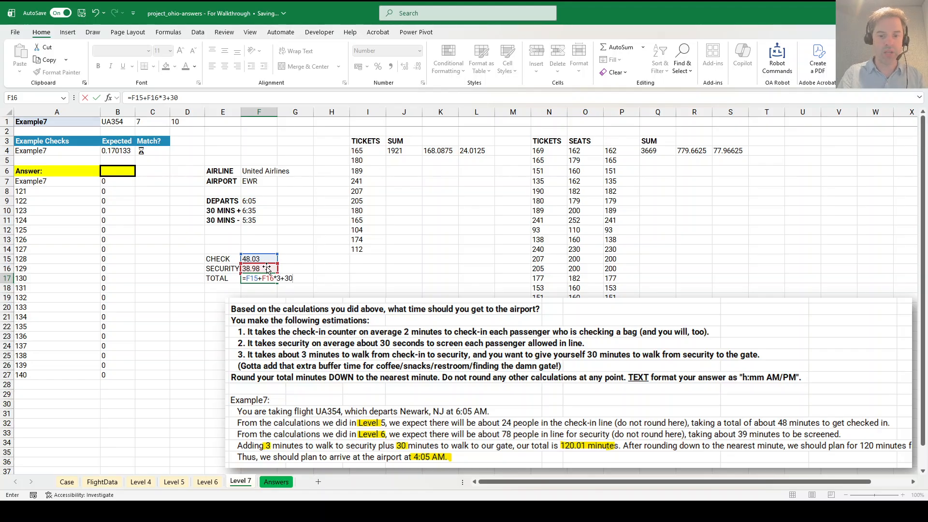
key("Return")
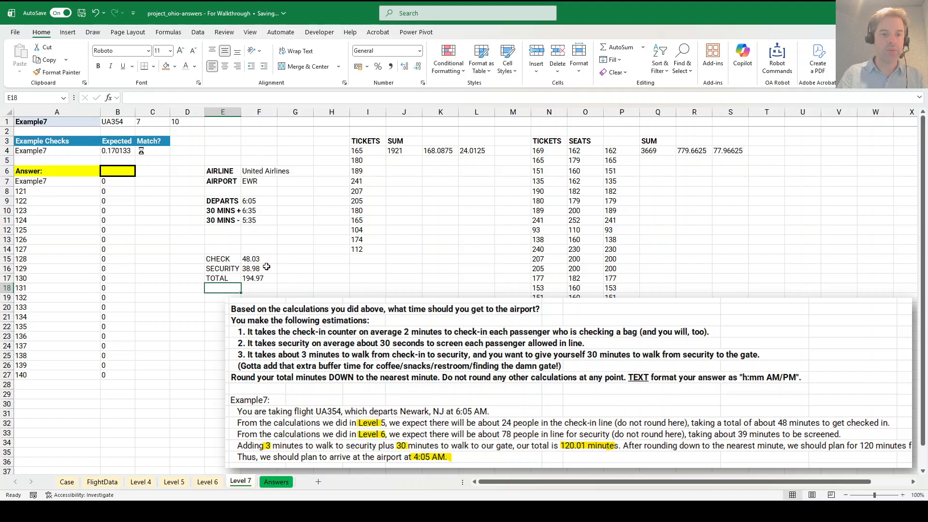
Check the formulas behind the check-in, security and total values against the Example7 explanation in the instructions picture
left_click(256, 279)
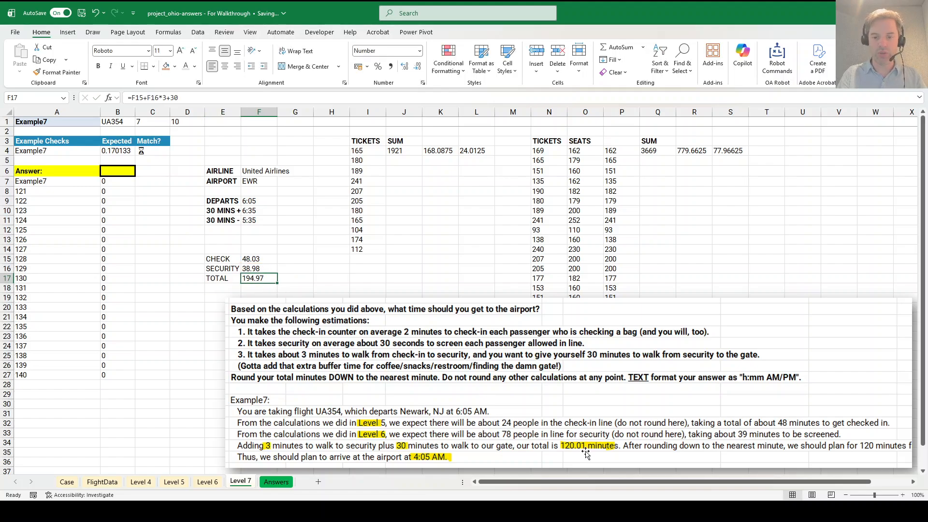
left_click(729, 150)
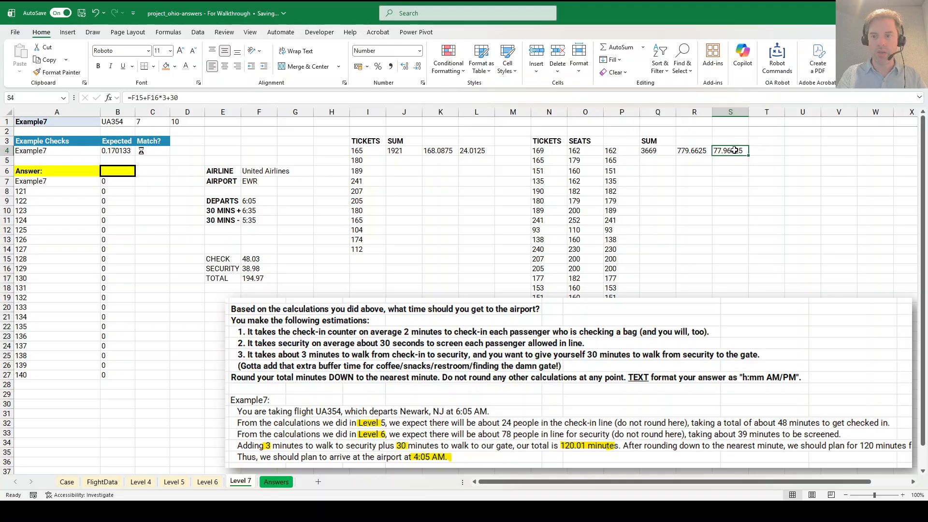
left_click(478, 151)
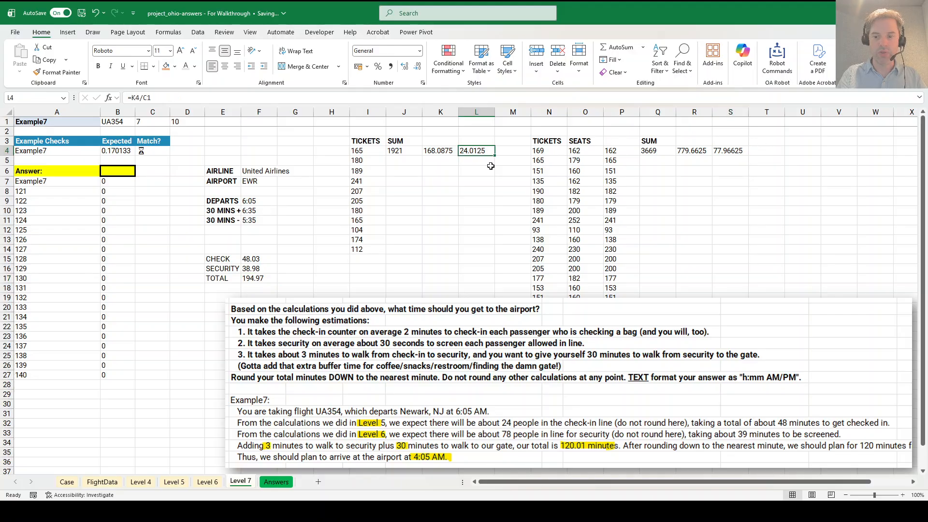
left_click(261, 268)
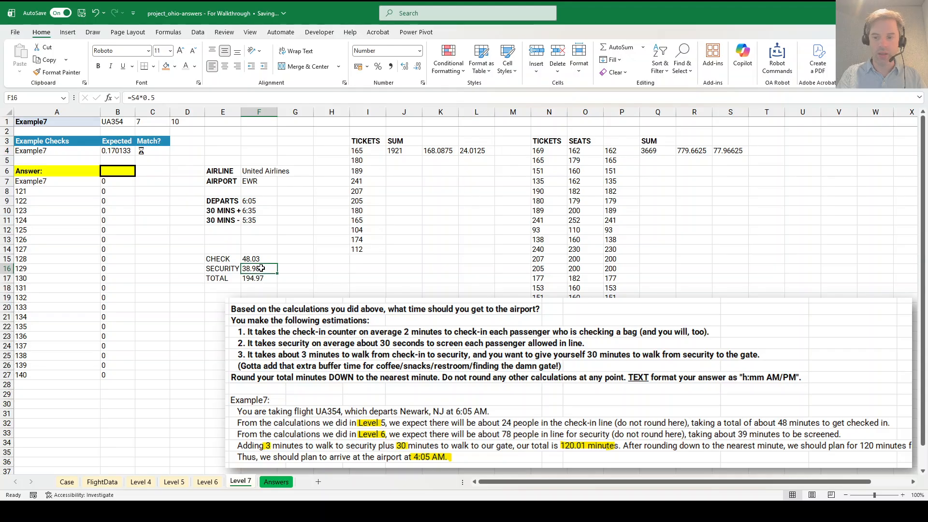
left_click(264, 277)
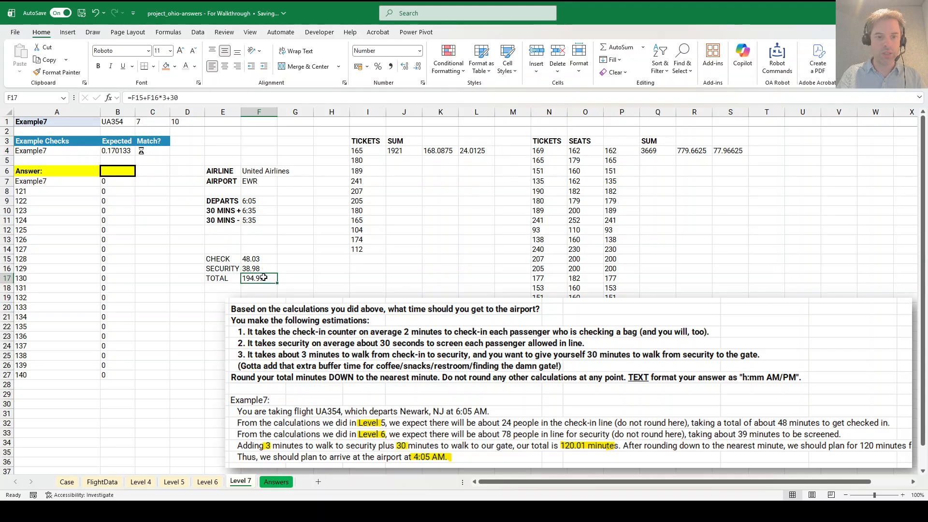
left_click_drag(379, 358, 364, 369)
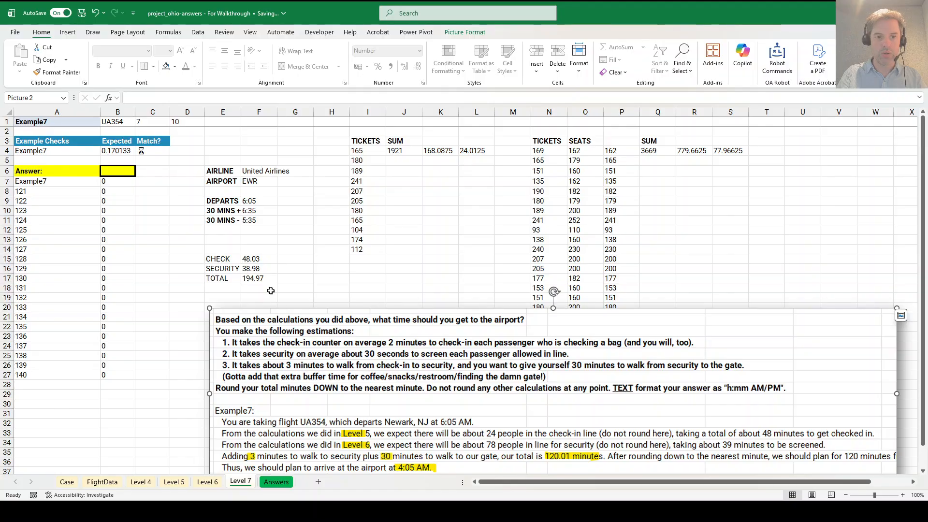
left_click_drag(320, 345, 324, 330)
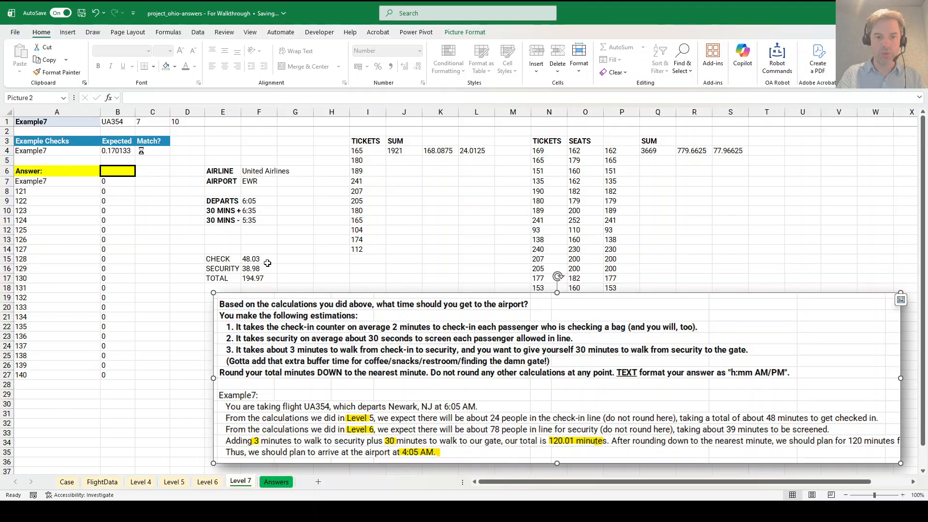
left_click(267, 262)
left_click(267, 270)
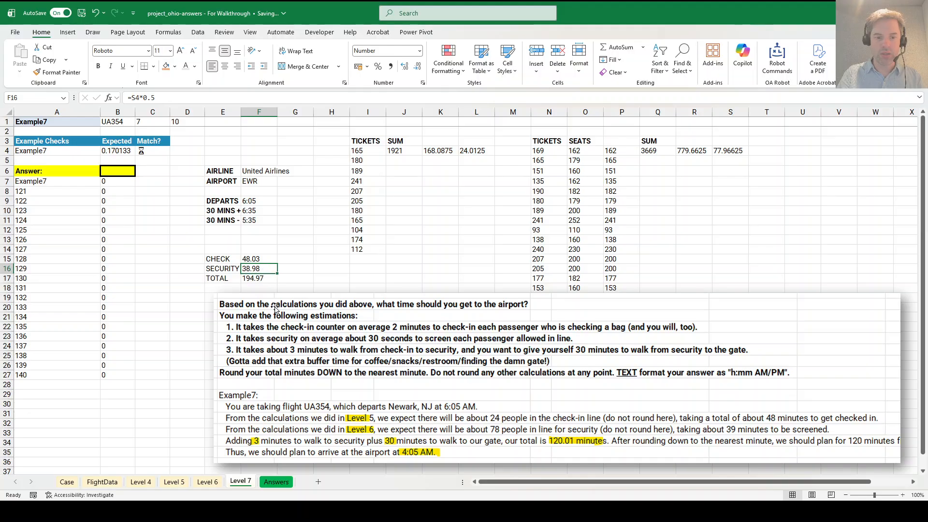
Correct the TOTAL formula in F17 to =F15+F16+3+30
left_click(265, 280)
left_click(196, 99)
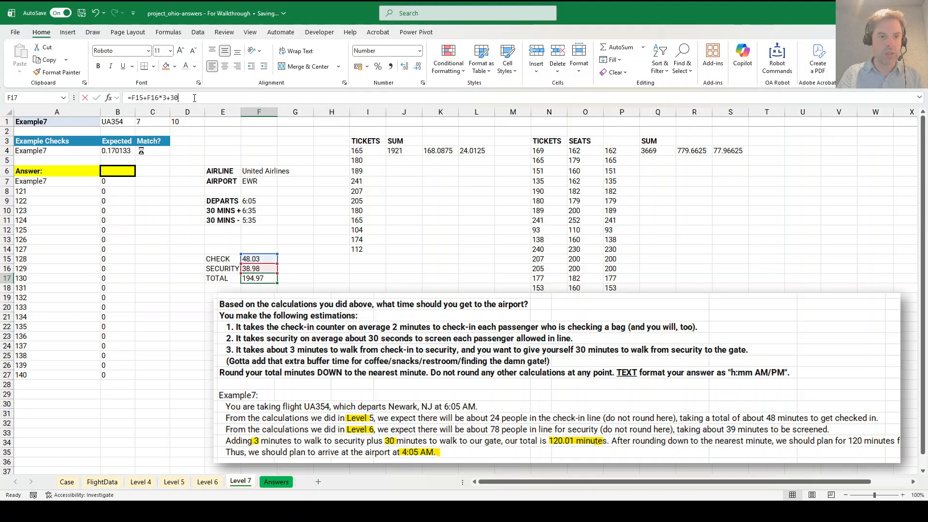
key("BackSpace")
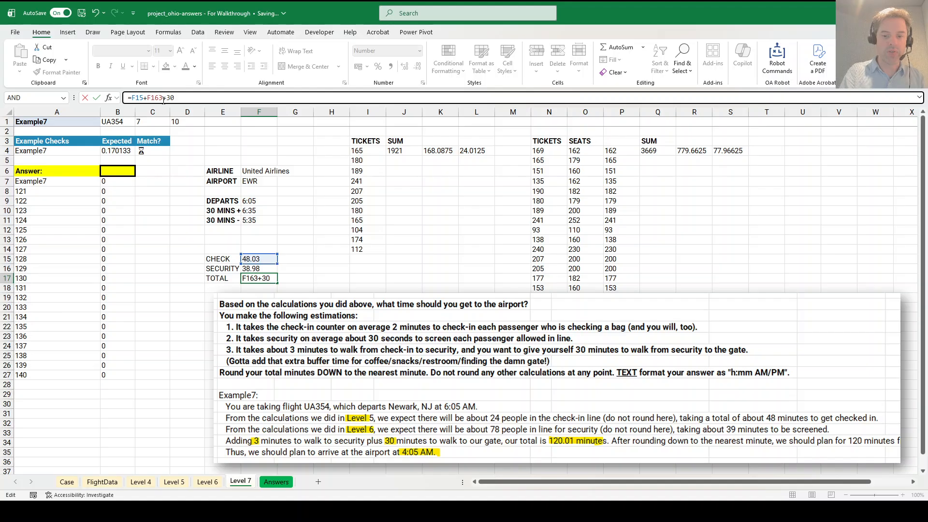
type("+")
key("Return")
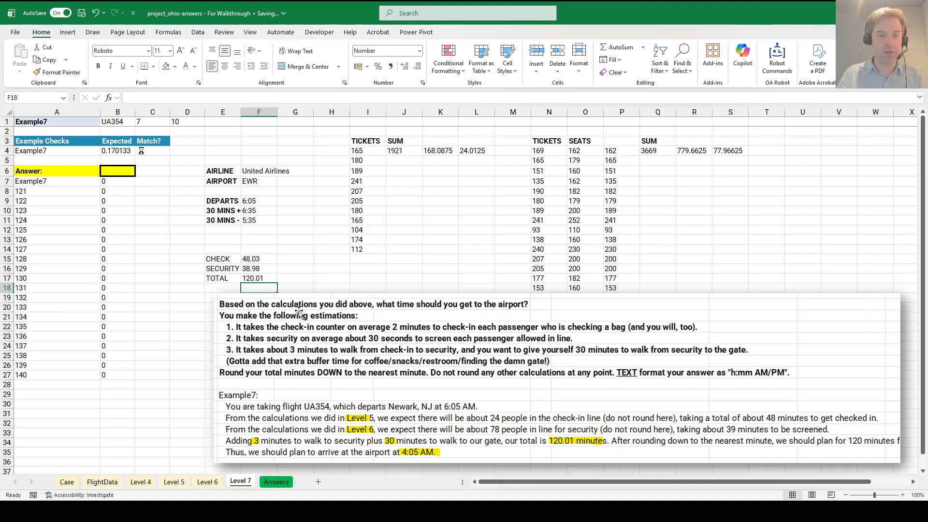
Check the TOTAL formula in F17 and the check-in line formula in L4 against the Example7 explanation, moving the instructions picture out of the way
left_click_drag(304, 317, 336, 329)
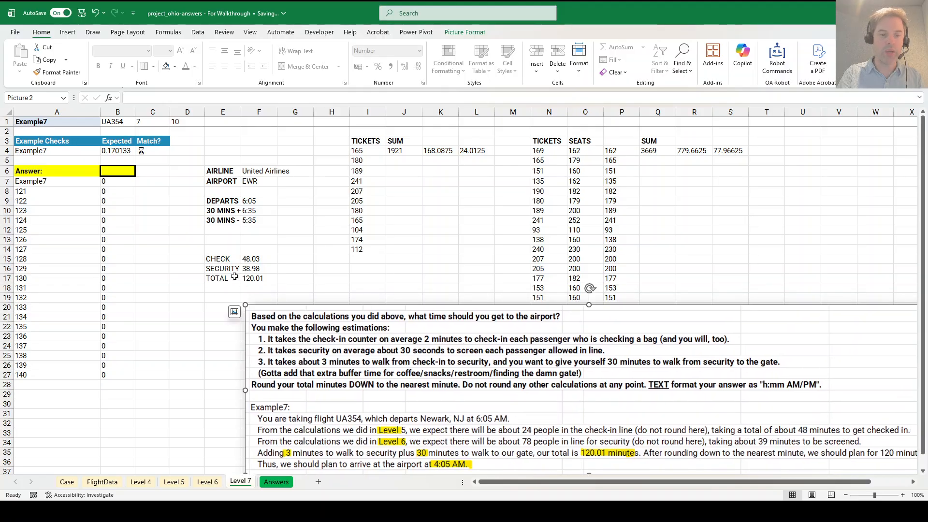
left_click(259, 279)
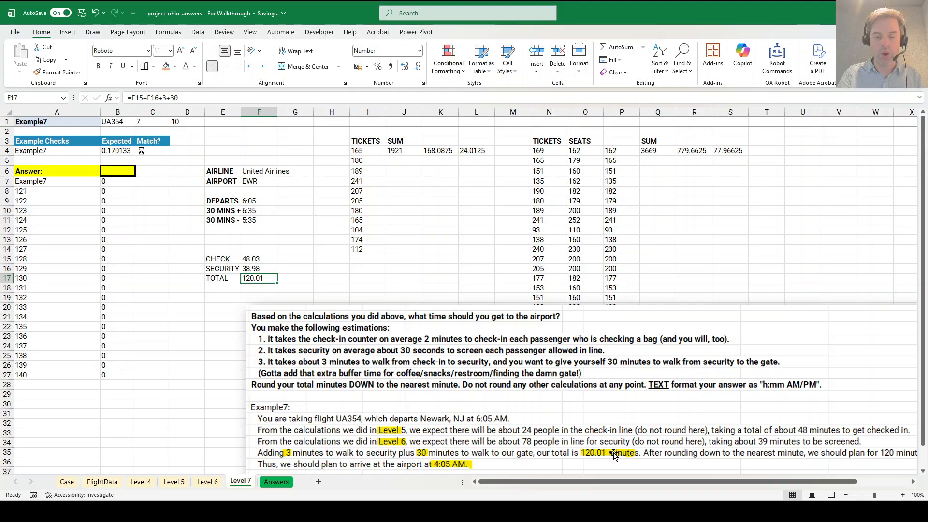
left_click(478, 151)
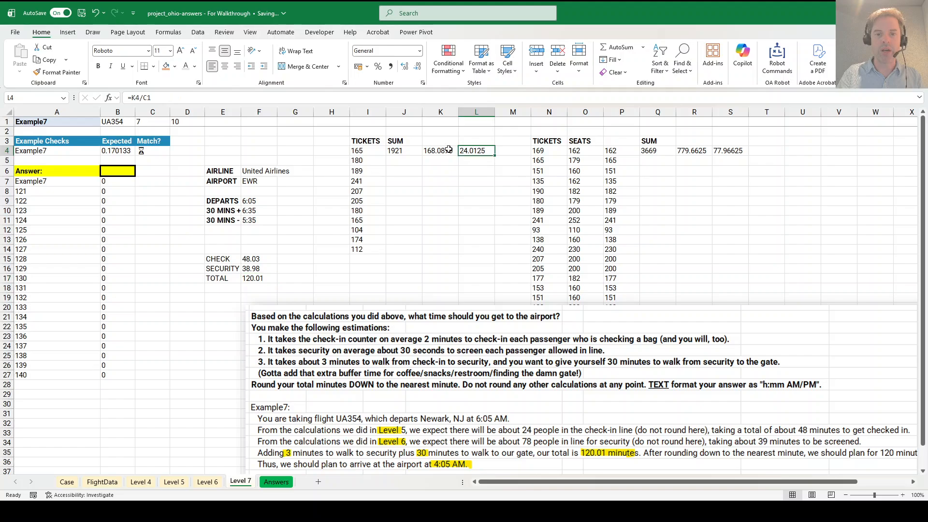
left_click(133, 98)
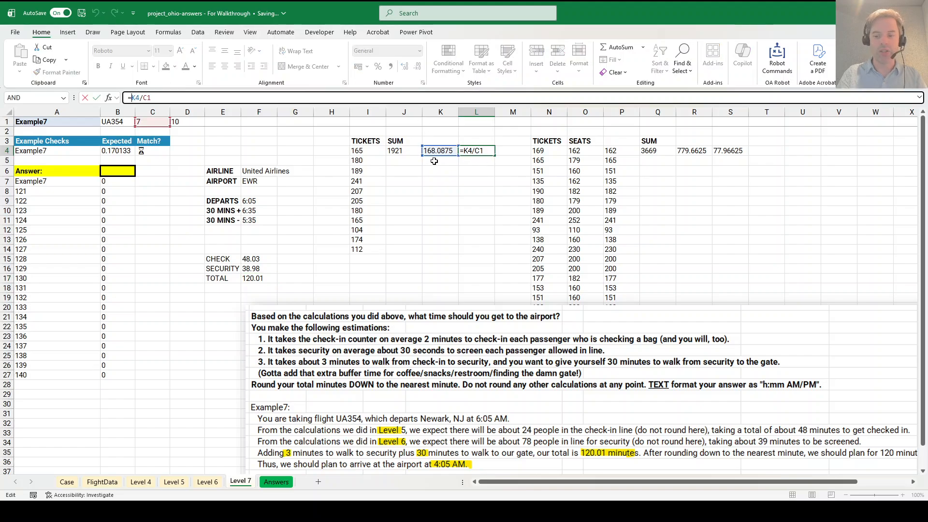
key("Escape")
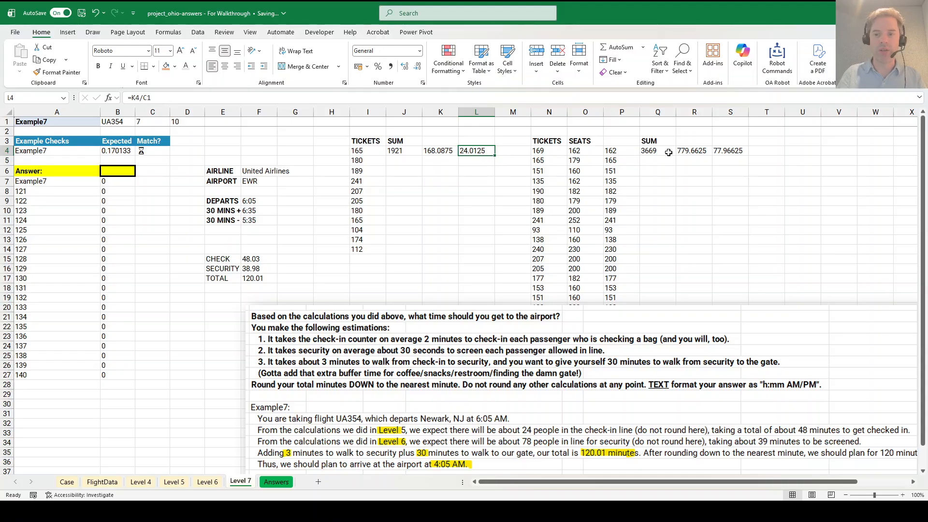
left_click_drag(304, 335, 345, 308)
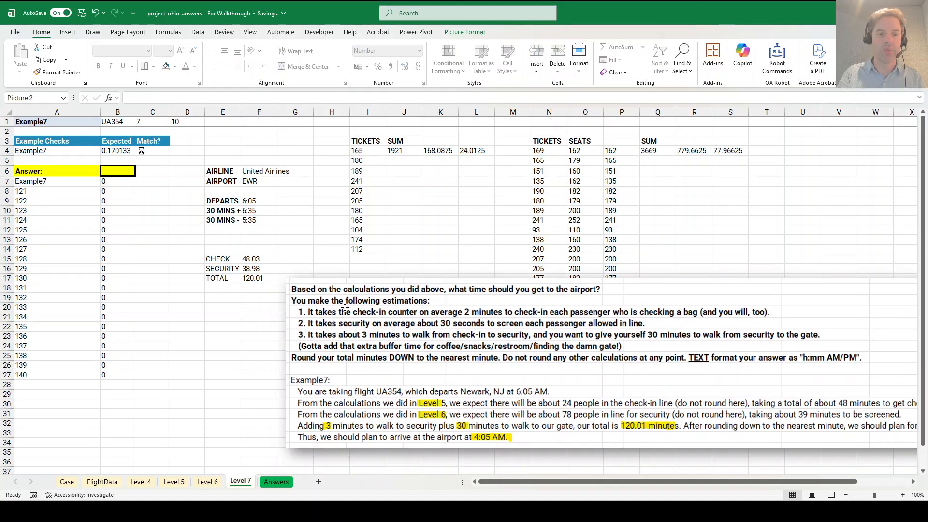
Round the total minutes down with =ROUNDDOWN(F17,0) in F19 and label it MINS in E19
left_click(238, 300)
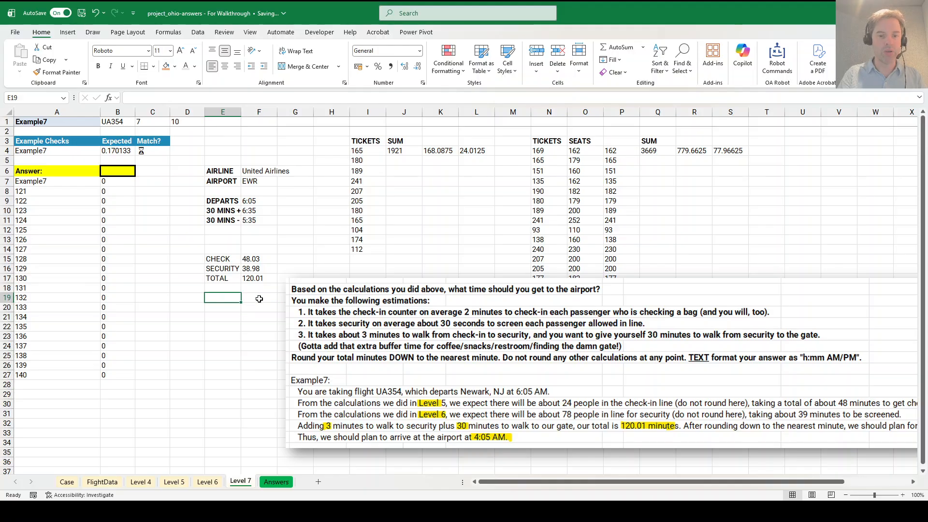
left_click(255, 303)
type("=roundd")
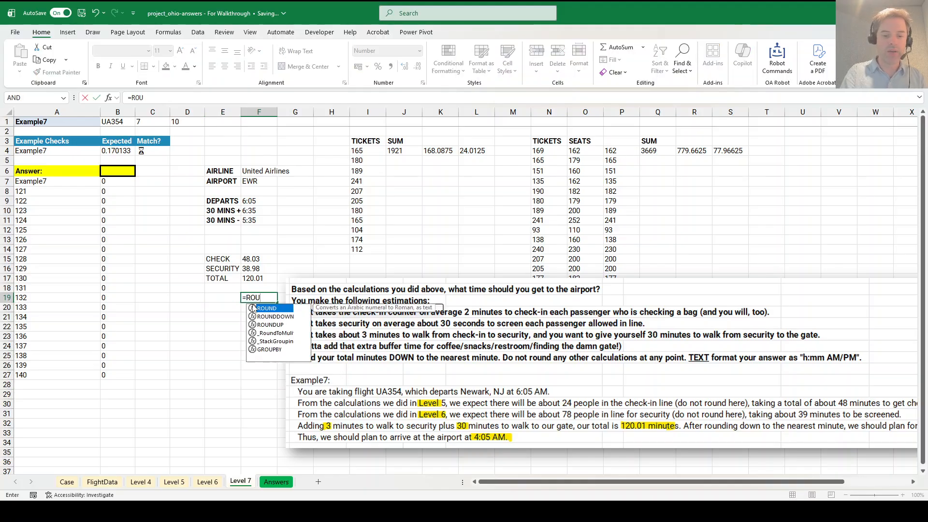
key("Tab")
left_click(259, 277)
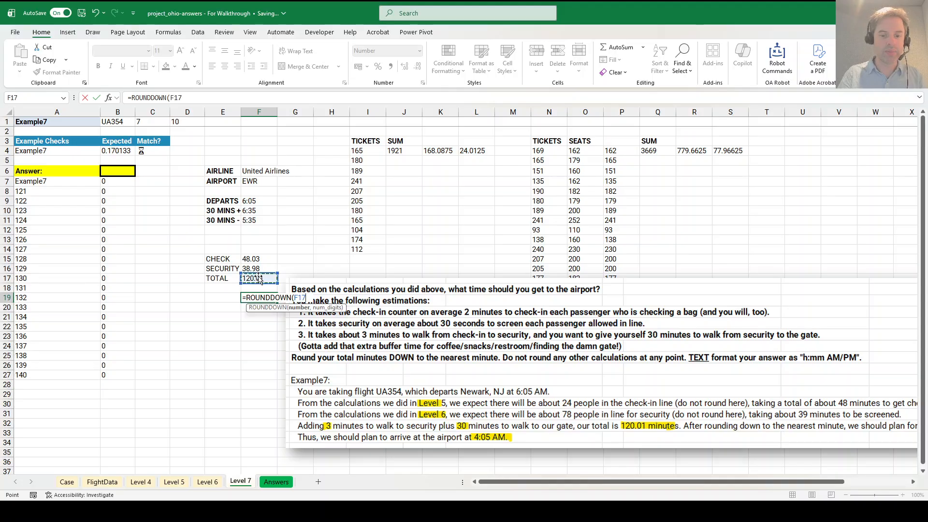
type(",0)")
key("Return")
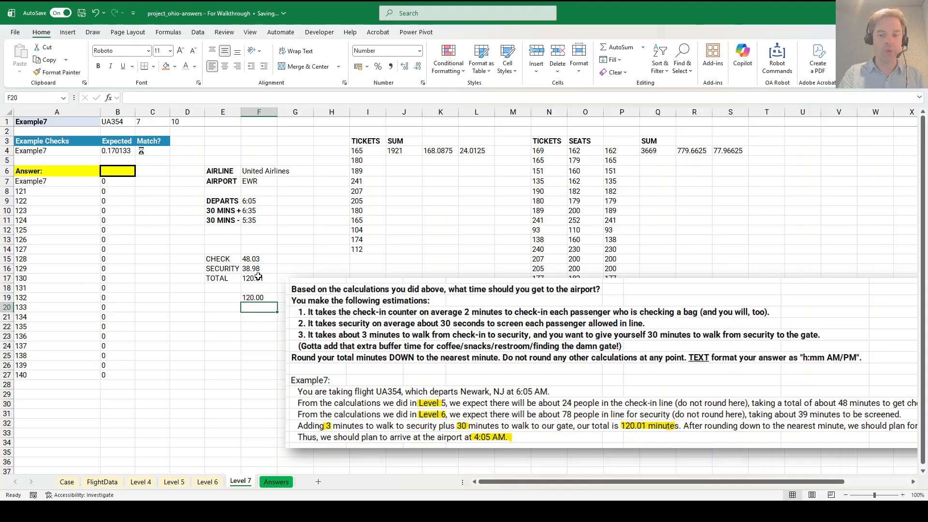
key("Up")
key("Left")
type("MINS")
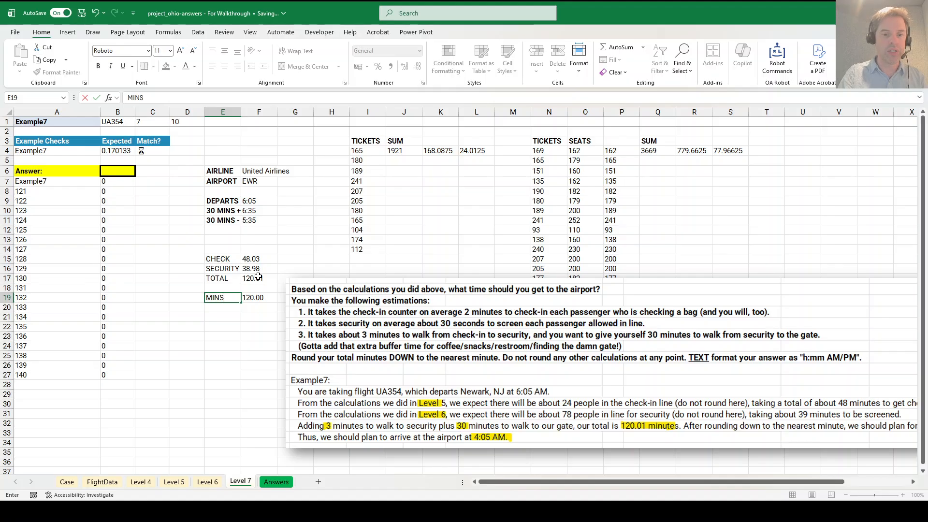
key("Return")
Add a LEAVE label in E21 and enter =F9-(F19/60/24) in F21 to subtract the minutes from the departure time
key("Return")
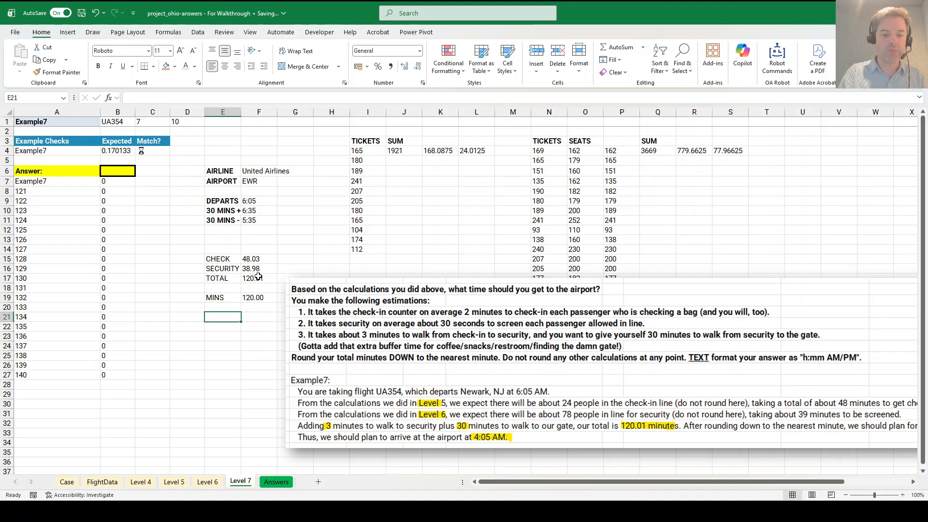
type("LEAVE")
key("Tab")
type("=")
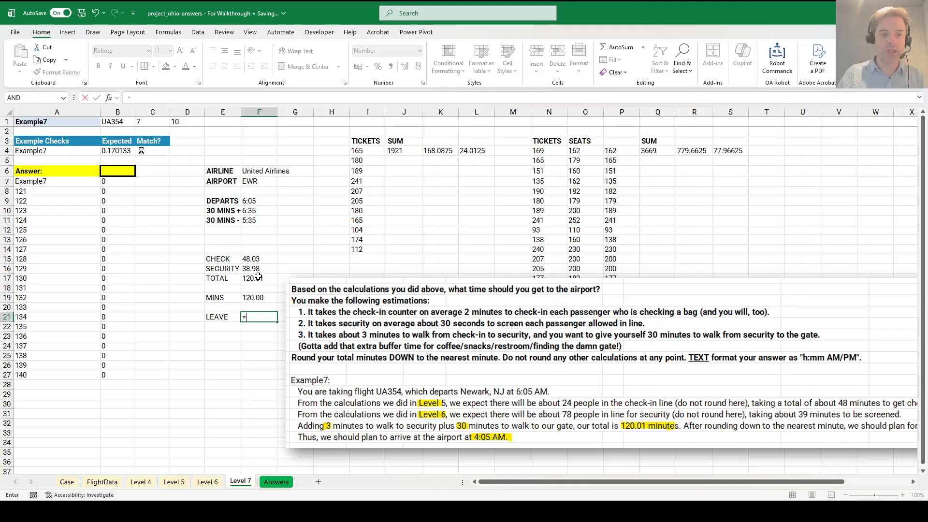
left_click(260, 200)
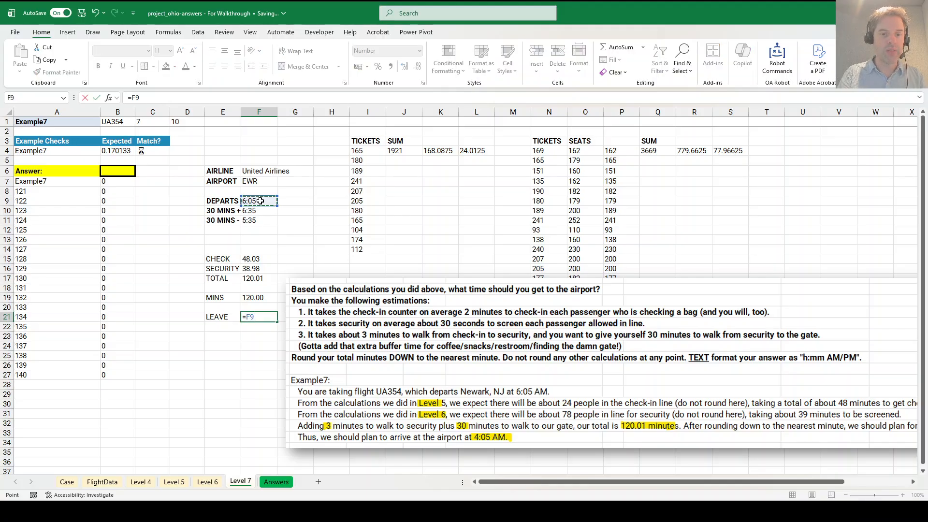
type("-(")
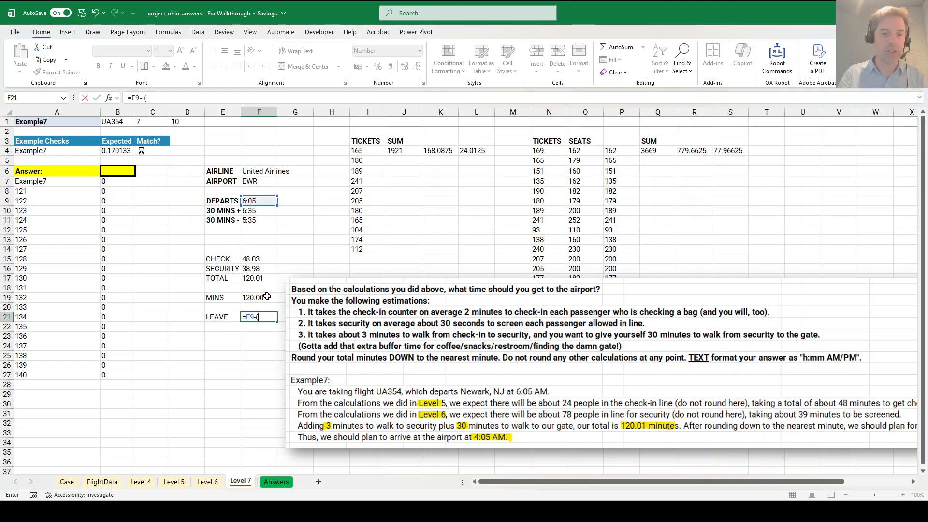
left_click(260, 297)
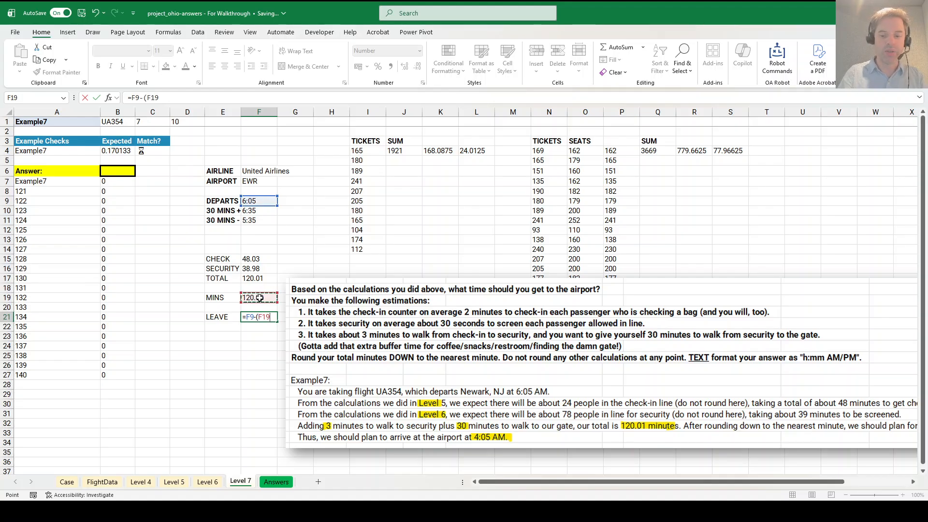
type("/60/24)")
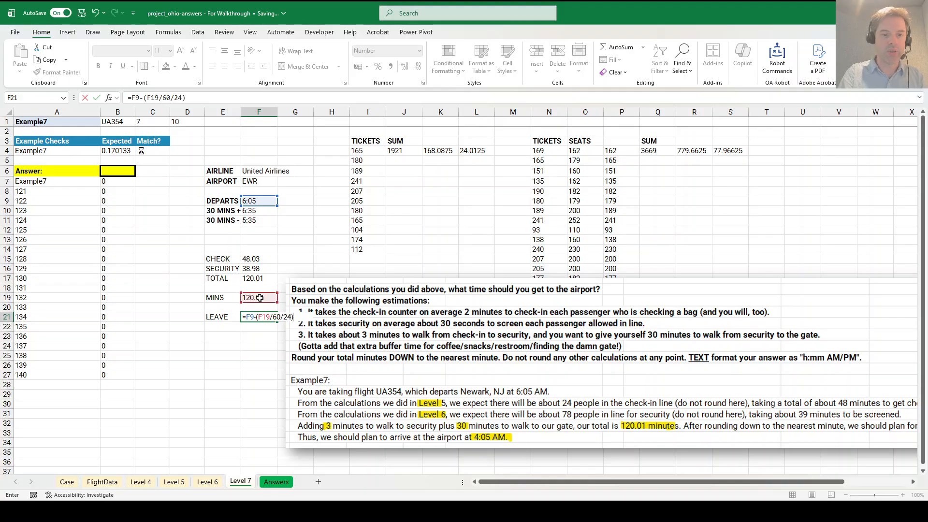
key("ctrl+Return")
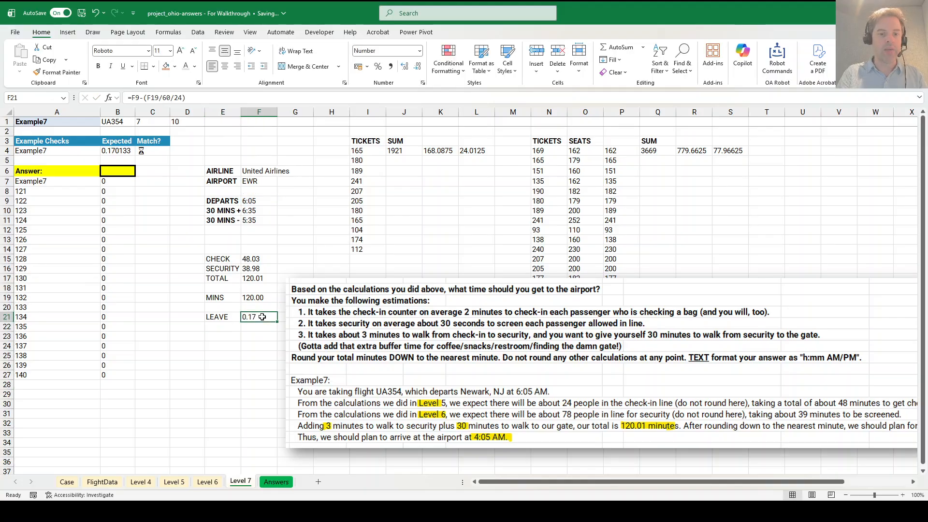
Add a TEXT label in E23 and format the leave time with =TEXT(F21,"H:MM AM/PM") in F23
left_click(227, 338)
type("TEXT")
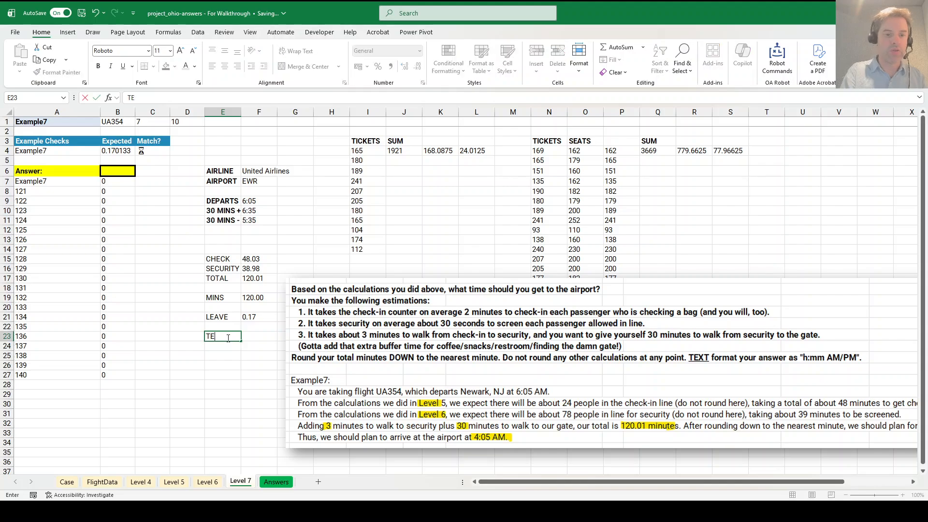
key("Tab")
type("=TEXT(")
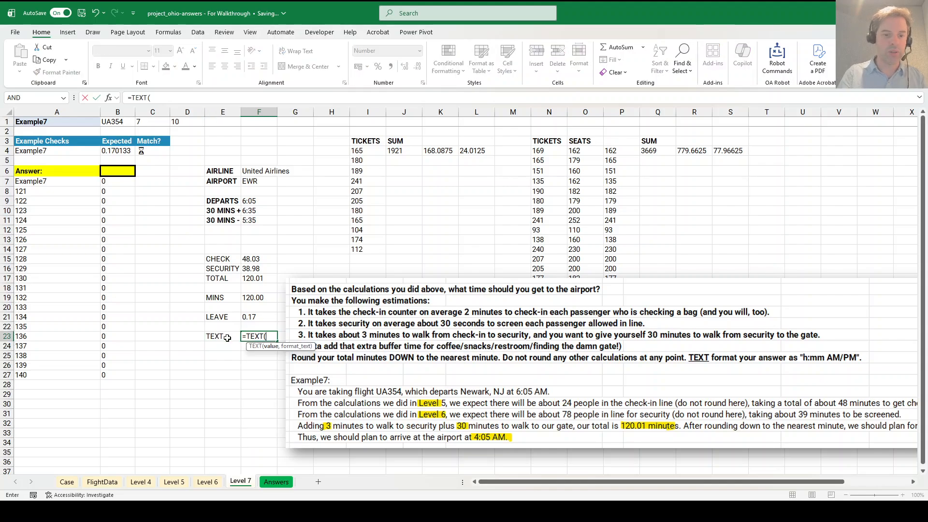
left_click(256, 316)
type(",\"H:MM")
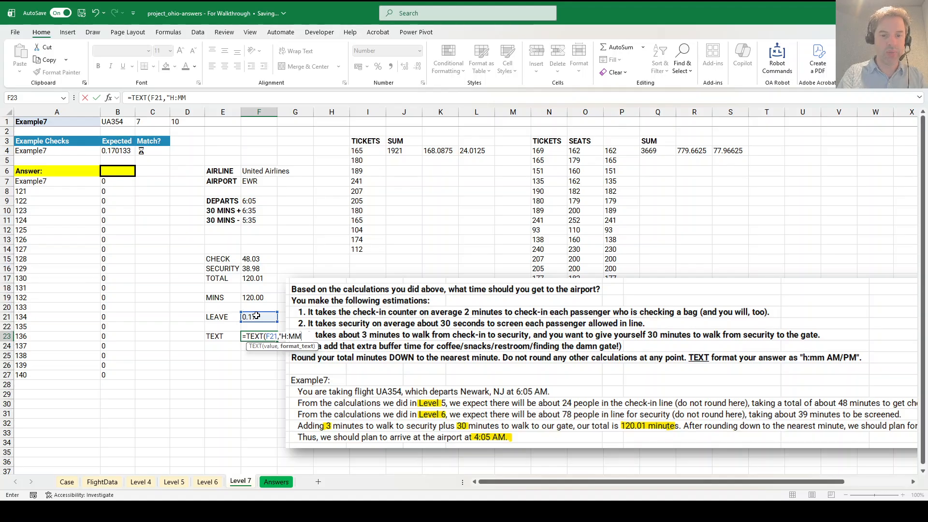
type(" a")
key("BackSpace")
type("A")
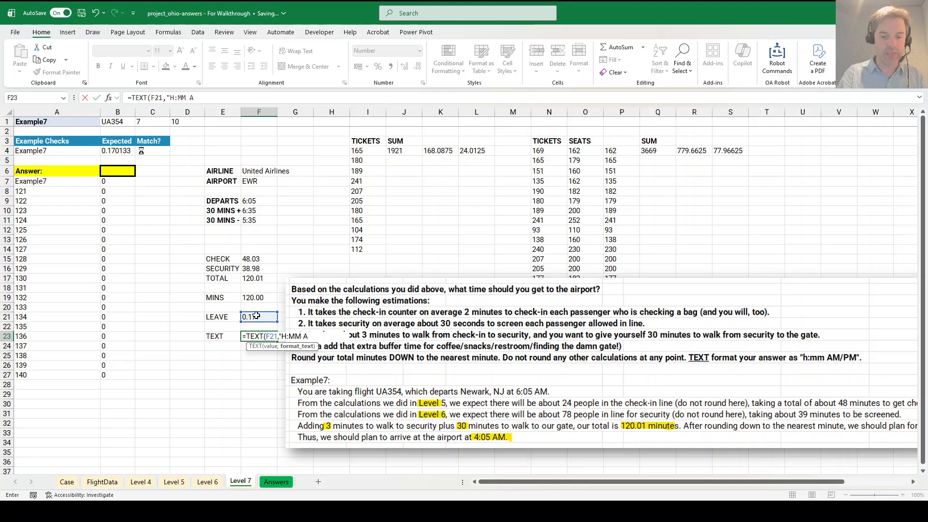
type("M/PM\")")
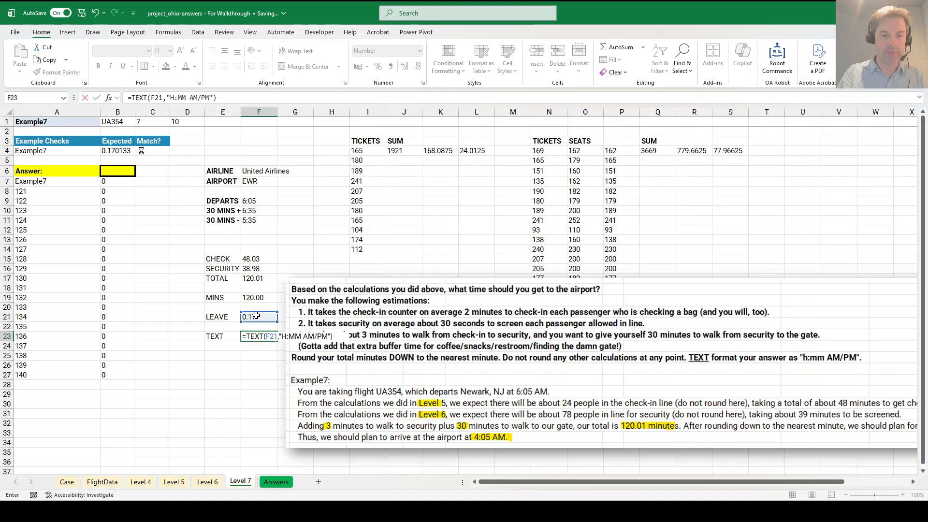
key("Return")
Link the Level 7 answer cell B6 to the formatted time with =F23
left_click(111, 172)
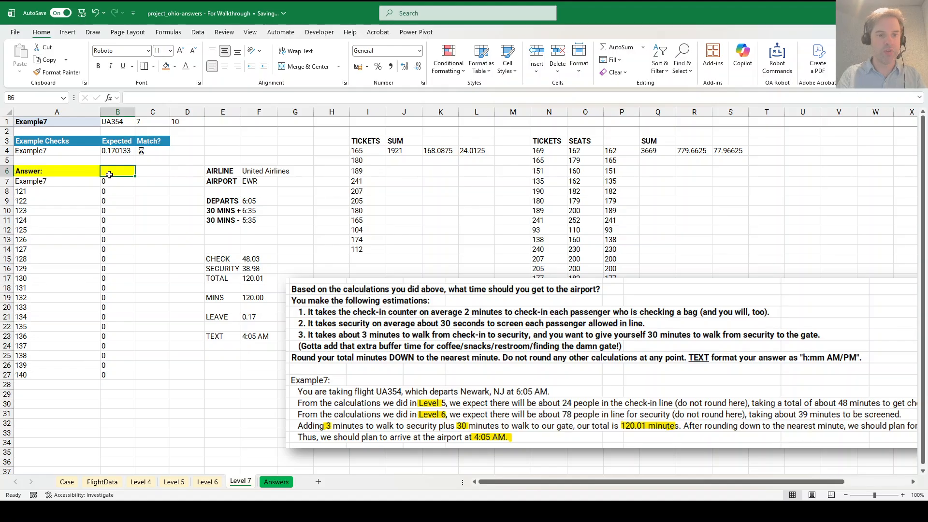
type("=")
left_click(257, 342)
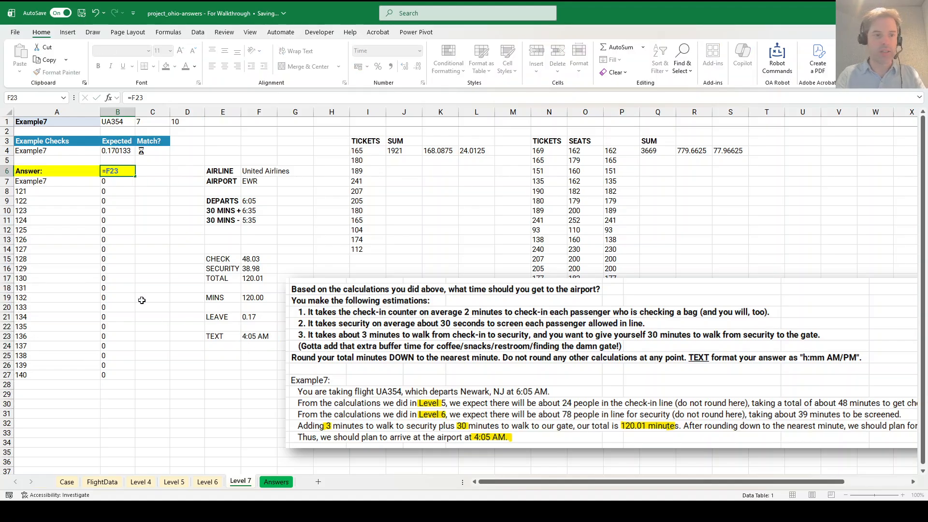
key("Return")
Go back to the Case sheet and check the Level 7 answers for Example7 and the games from 121 on
key("ctrl+Page_Up")
key("ctrl+Page_Up")
key("ctrl+Page_Up")
key("ctrl+Page_Up")
key("ctrl+Page_Up")
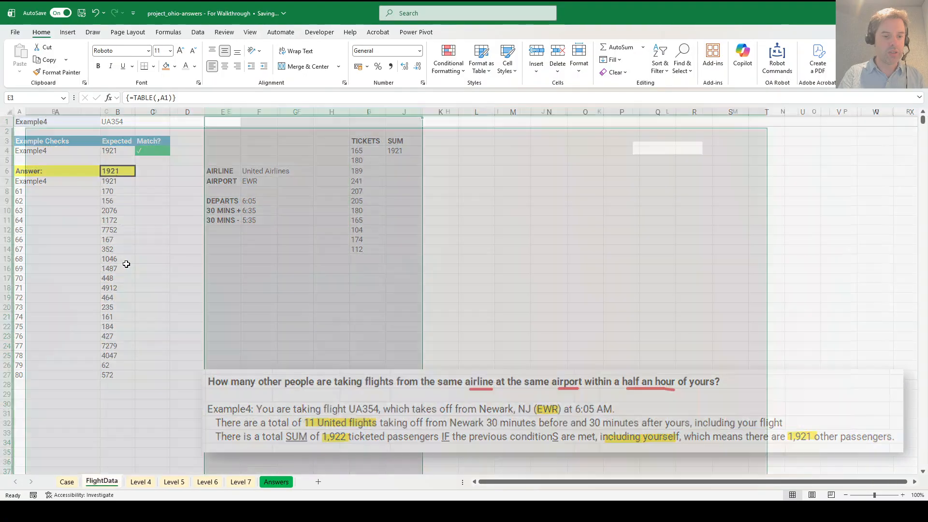
scroll(239, 307, "down", 1)
scroll(393, 318, "down", 10)
scroll(394, 317, "up", 10)
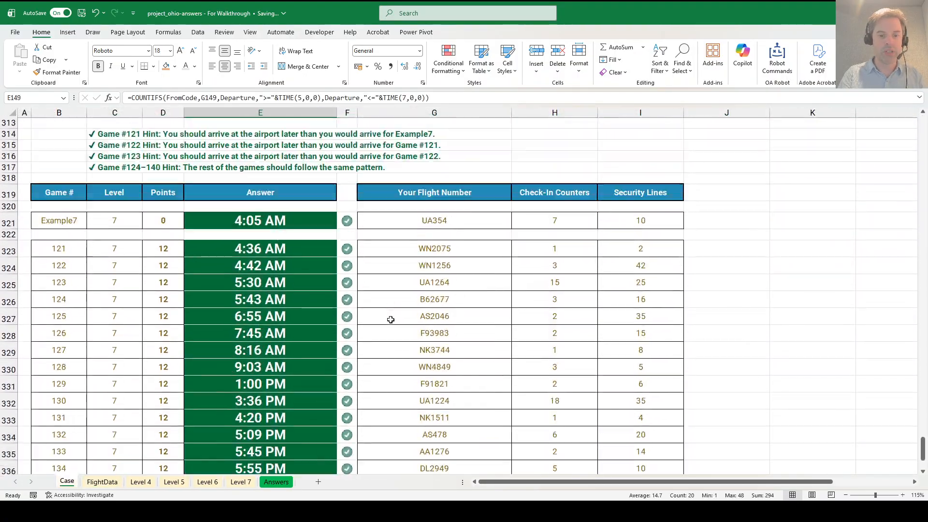
left_click_drag(922, 433, 913, 154)
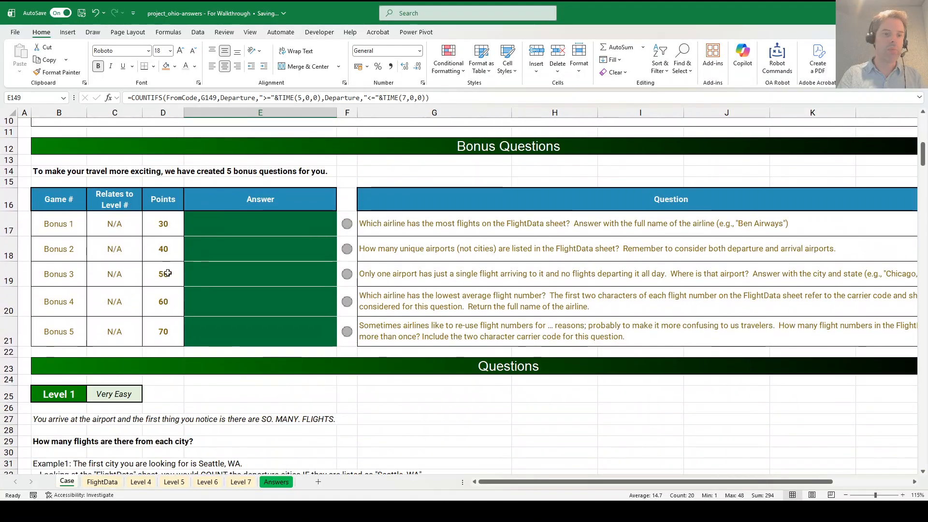
left_click(283, 228)
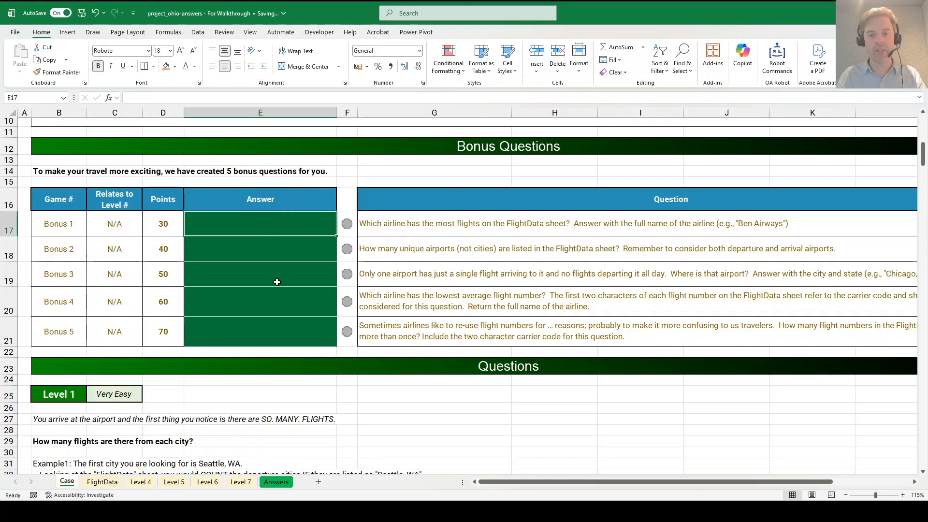
left_click(308, 239)
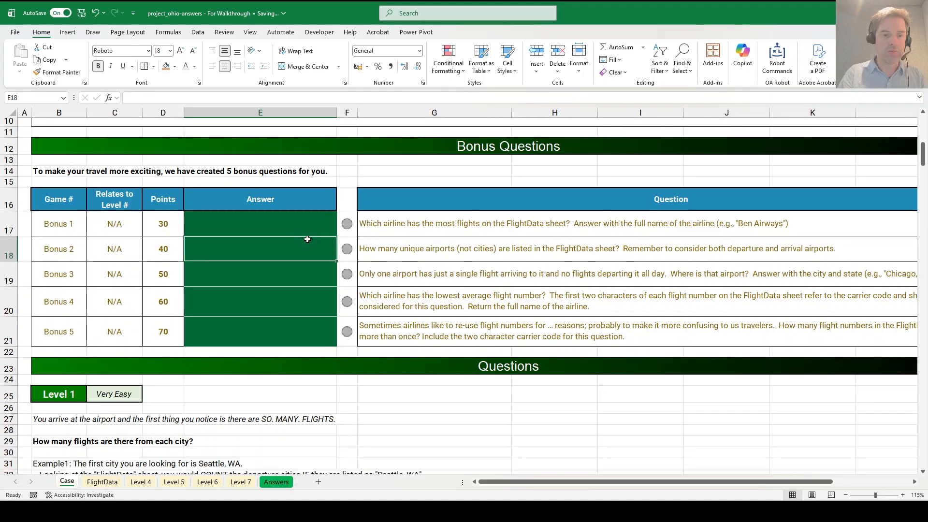
key("Up")
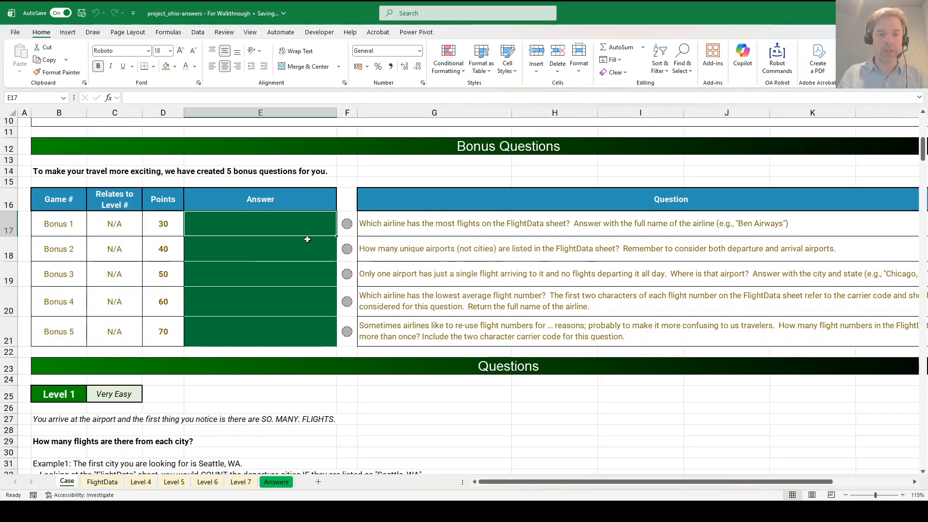
type("=_MOST")
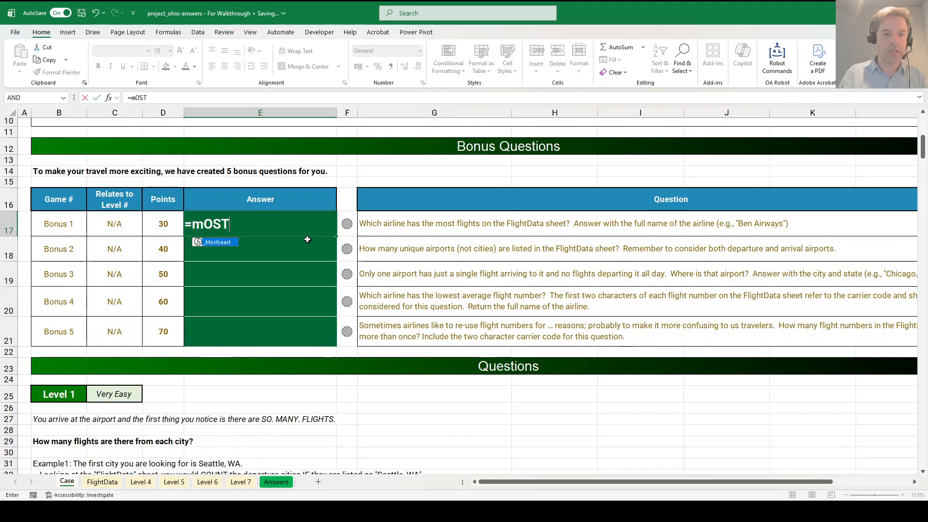
key("Tab")
type("AIRLINE")
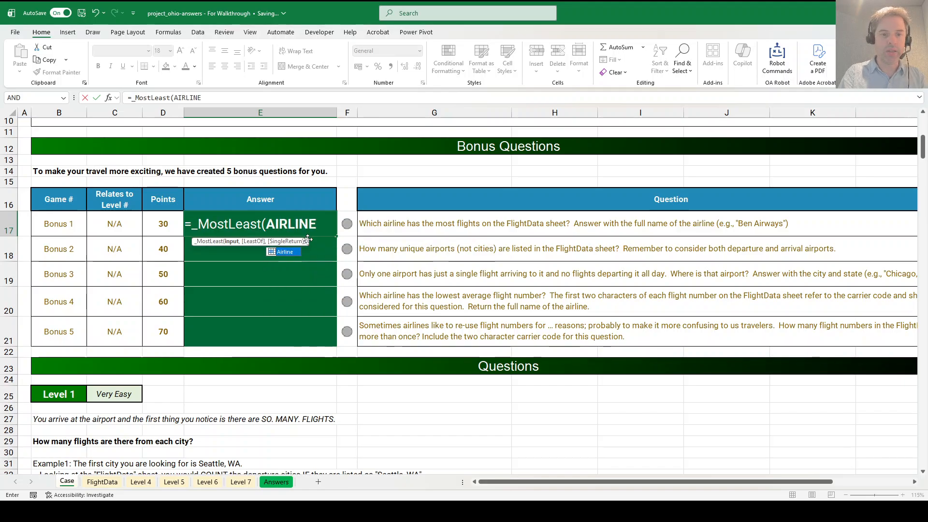
key("Return")
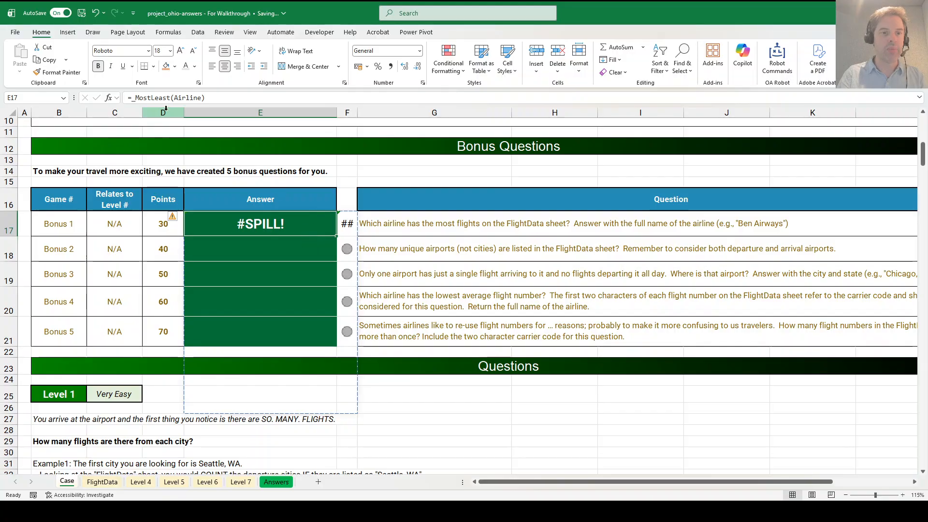
left_click(132, 98)
type("@")
key("Return")
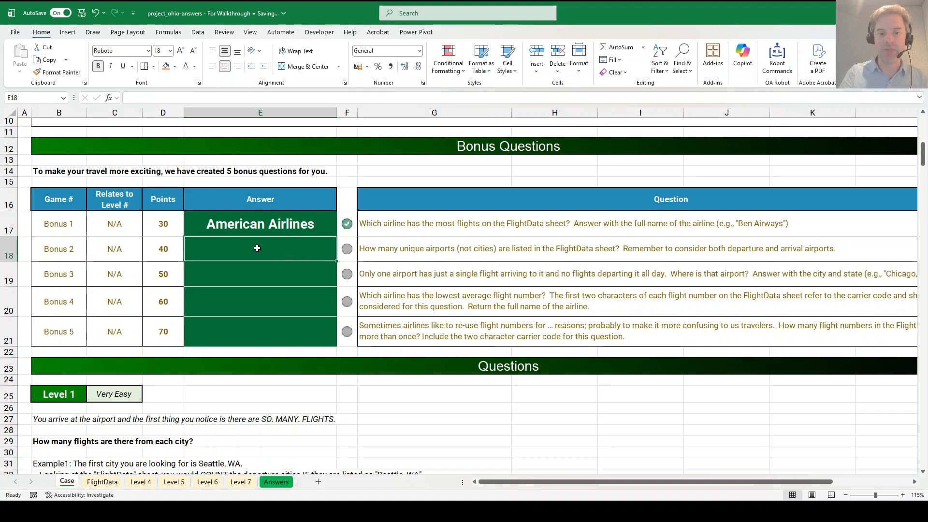
Answer Bonus 2 in E18 by counting the unique departure and arrival airports with =COUNTA(UNIQUE(VSTACK(FromCode,ToCode)))
type("=")
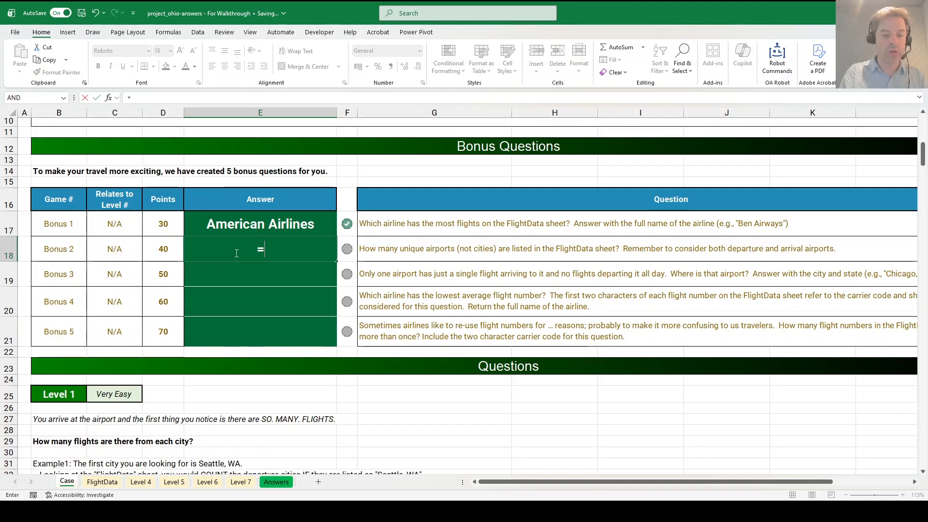
type("COUNTA(")
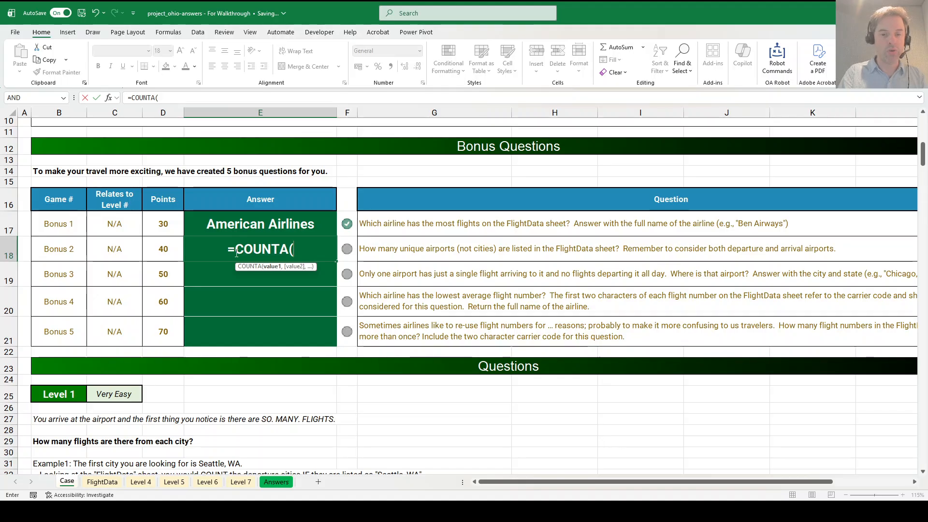
type("UNIQUE")
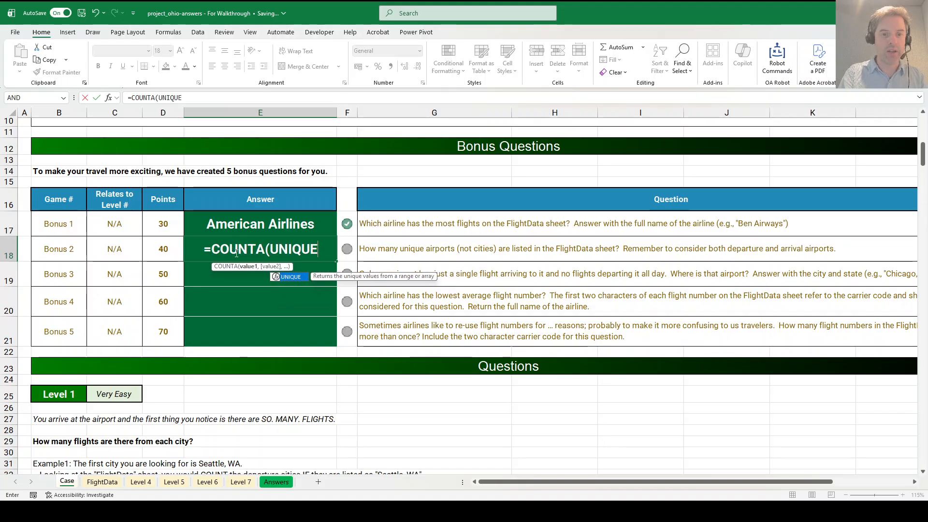
type("(VSTACK(")
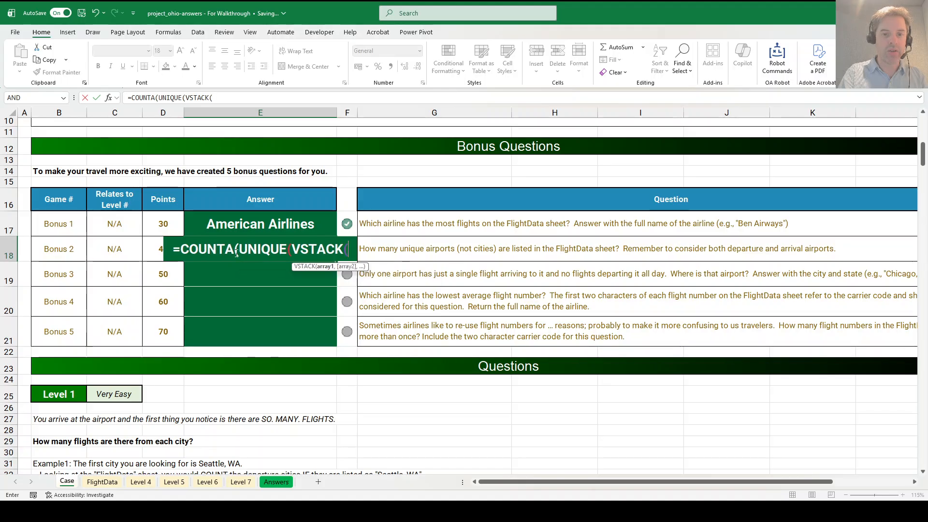
type("FromCode")
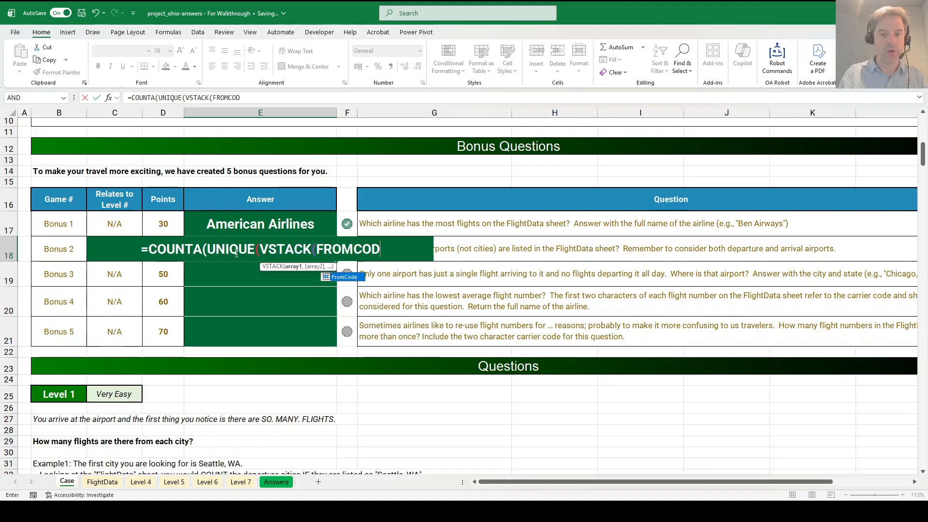
type(",TOC")
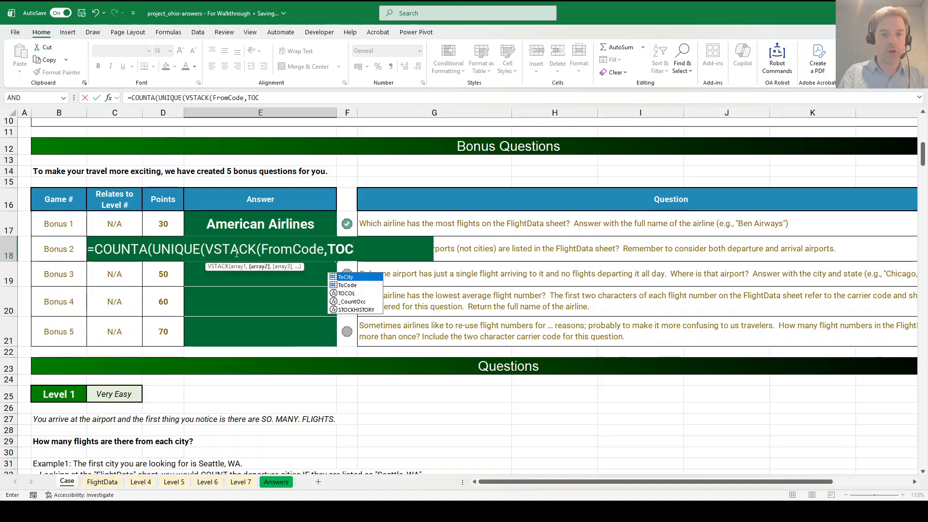
key("Down")
key("Tab")
type("))")
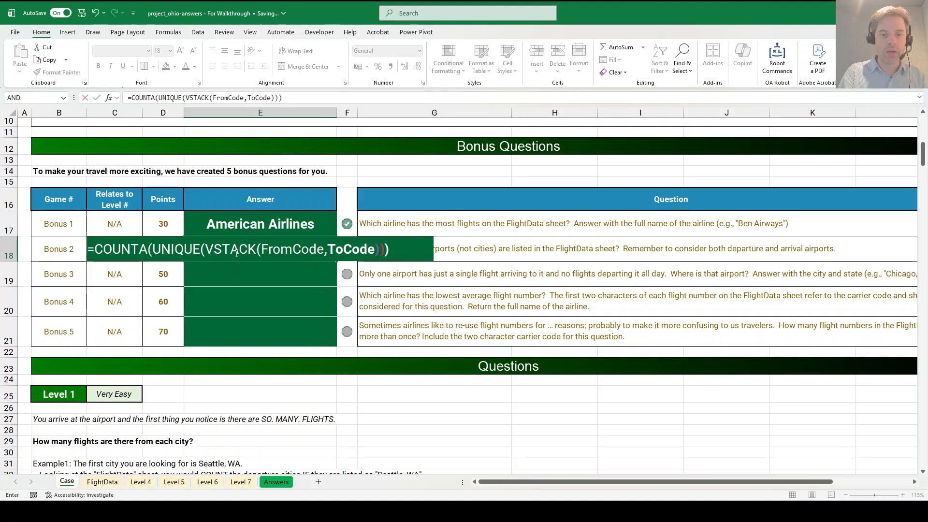
key("ctrl+Return")
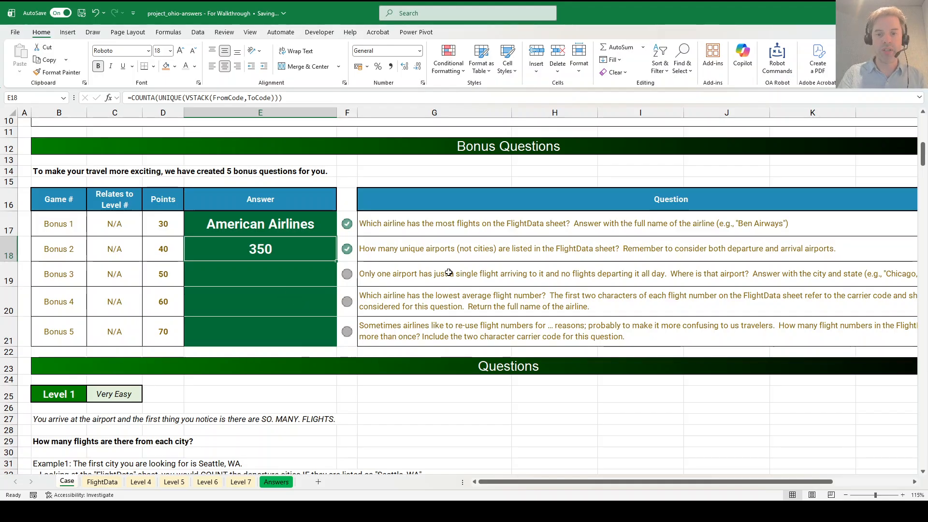
Add a new worksheet and try starting a GROUPBY formula in C3
left_click(318, 482)
left_click(95, 141)
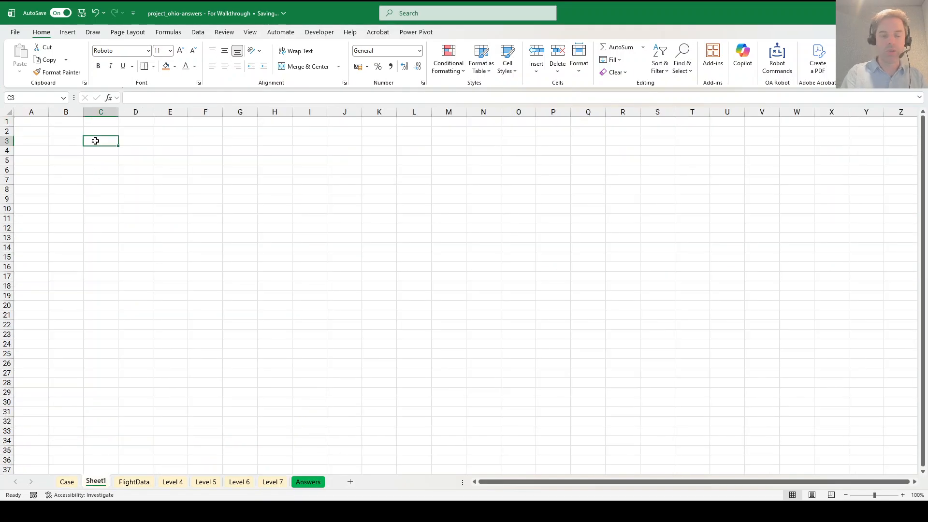
type("=GRO")
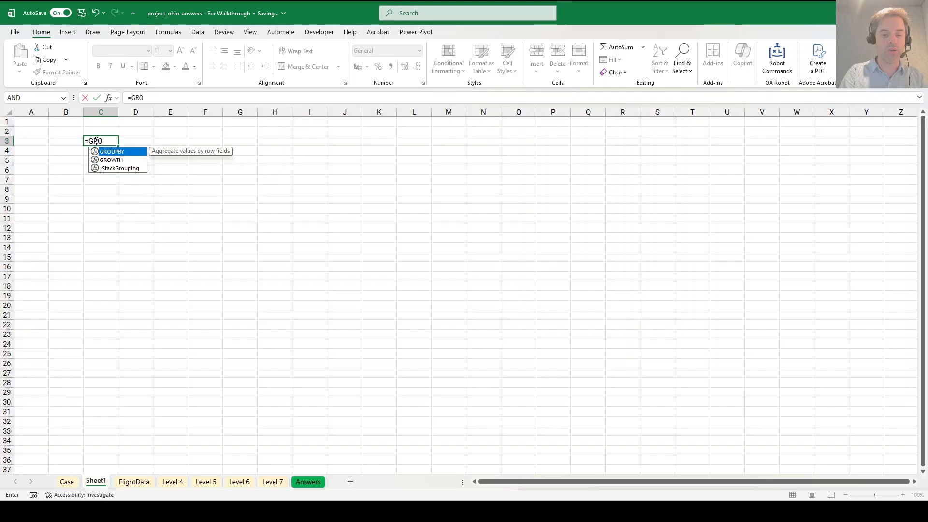
type("UPBY")
key("BackSpace")
key("BackSpace")
key("BackSpace")
key("BackSpace")
key("BackSpace")
key("BackSpace")
key("BackSpace")
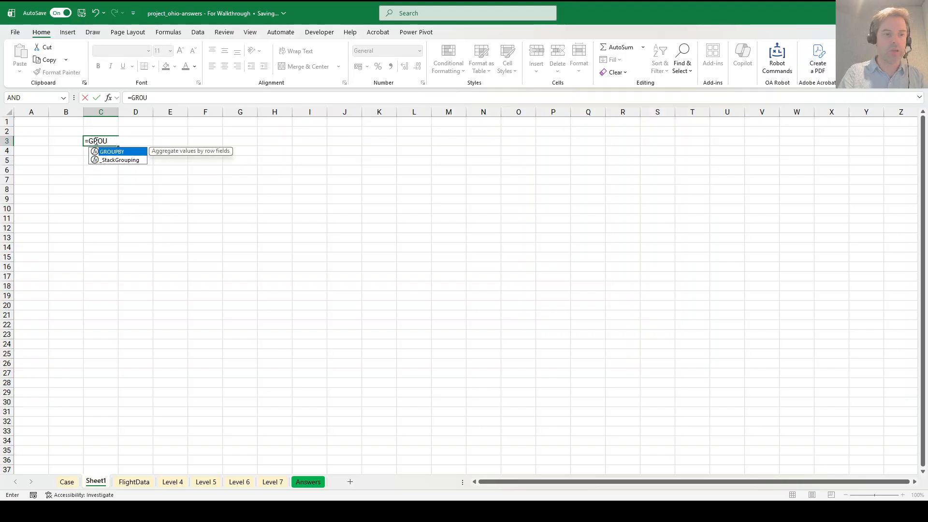
Try listing the arrival airports by fewest flights in C3 with =_MostLeast(ToCode,1)
type("_MOST")
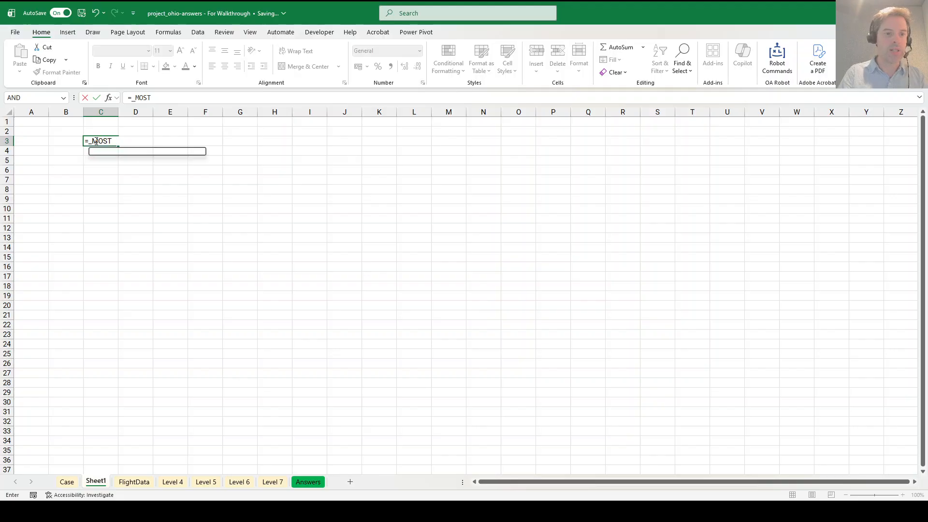
key("Tab")
type("TO")
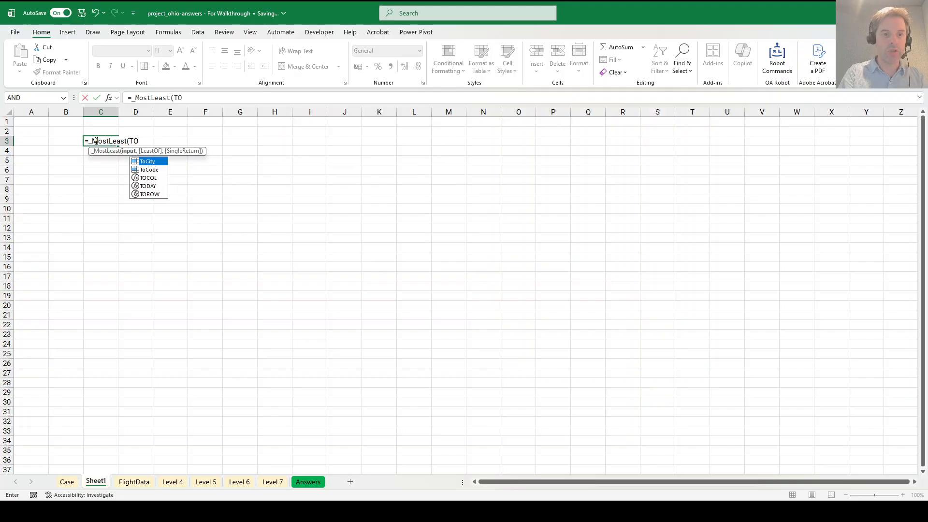
type("CODE,1)")
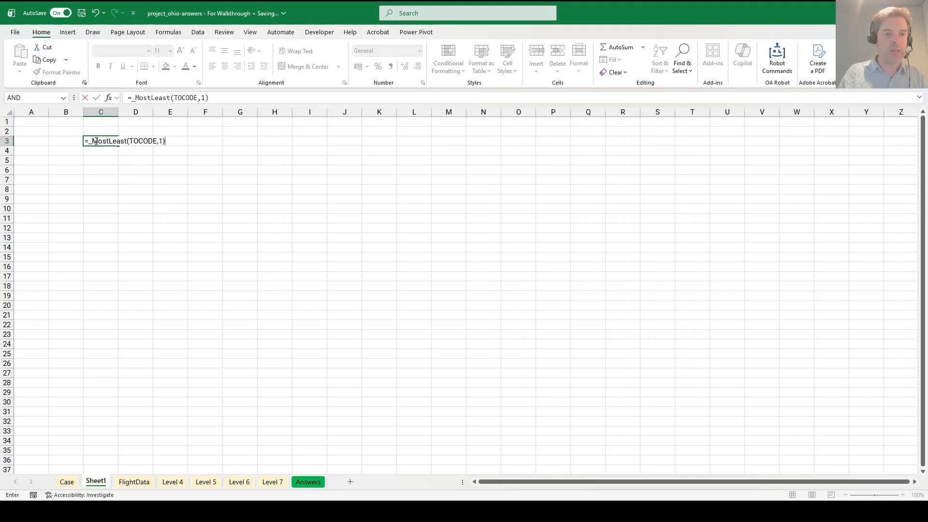
key("Return")
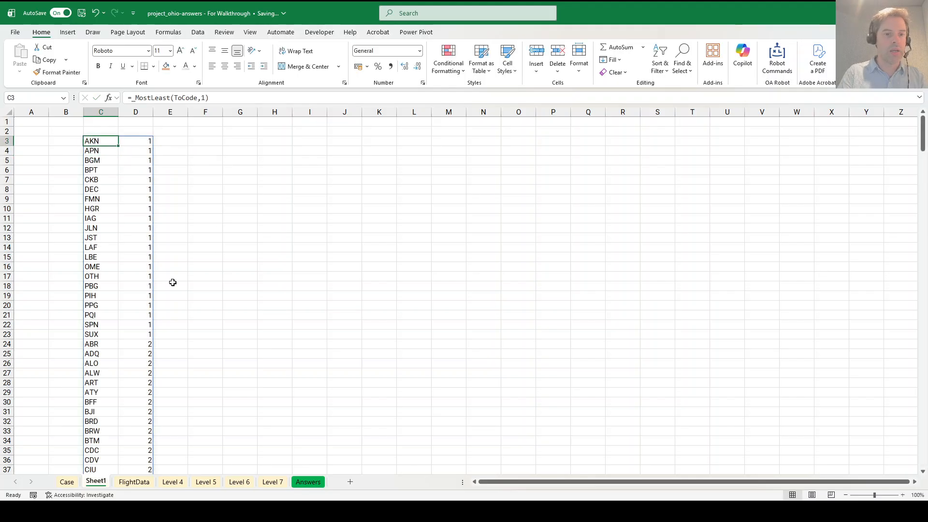
Try pasting the copied single-arrival rows C3:D23 over themselves, and undo back past the added worksheet
left_click_drag(111, 332, 131, 336)
key("ctrl+c")
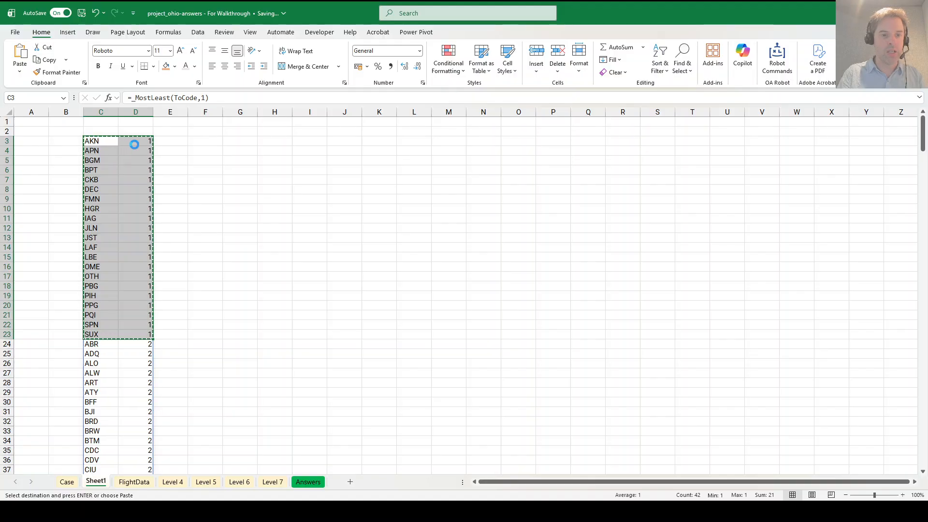
key("ctrl+v")
key("ctrl+z")
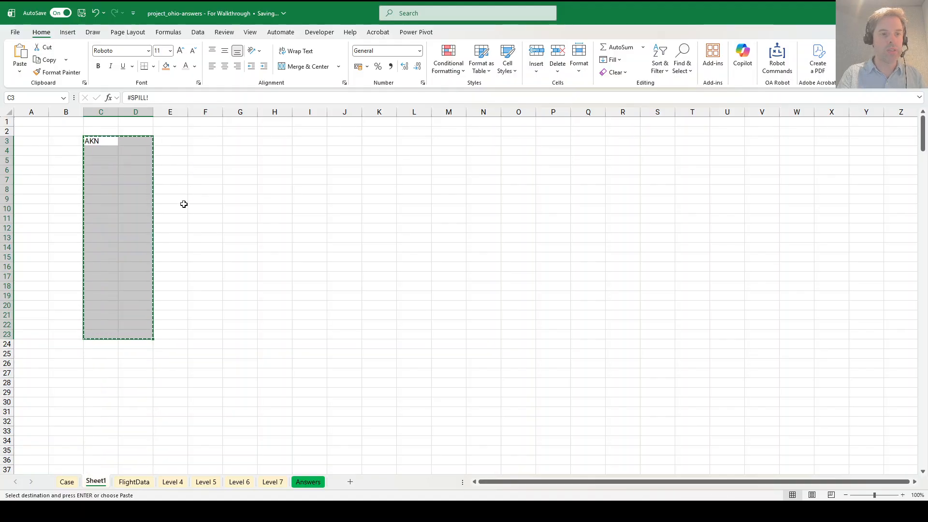
left_click(191, 200)
left_click(192, 241)
left_click(98, 142)
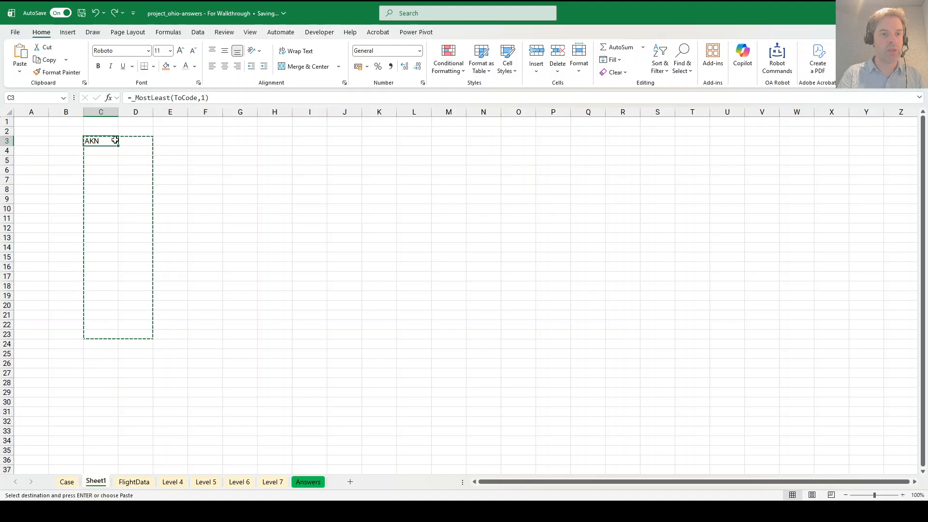
key("Delete")
key("ctrl+z")
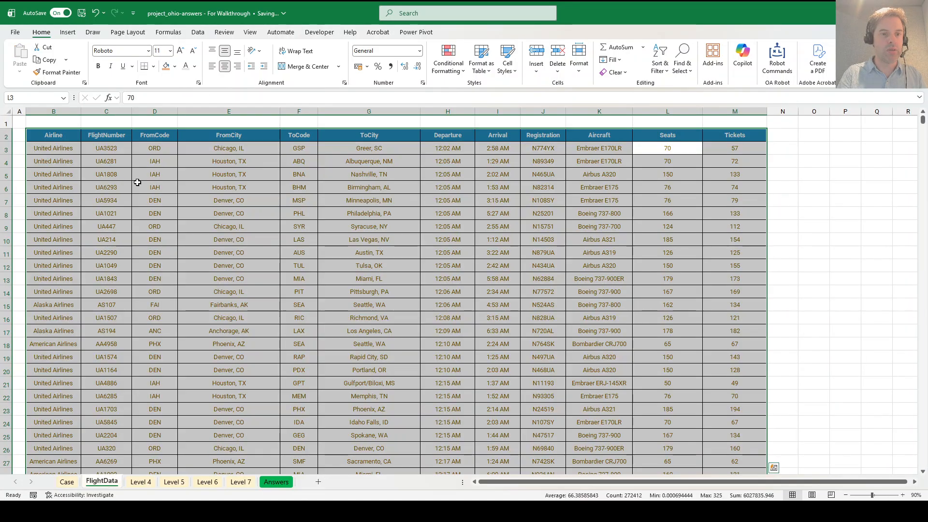
Add a blank worksheet after returning to Case, and list arrival airports by fewest flights in B3 with =_MostLeast(ToCode,1)
left_click(66, 482)
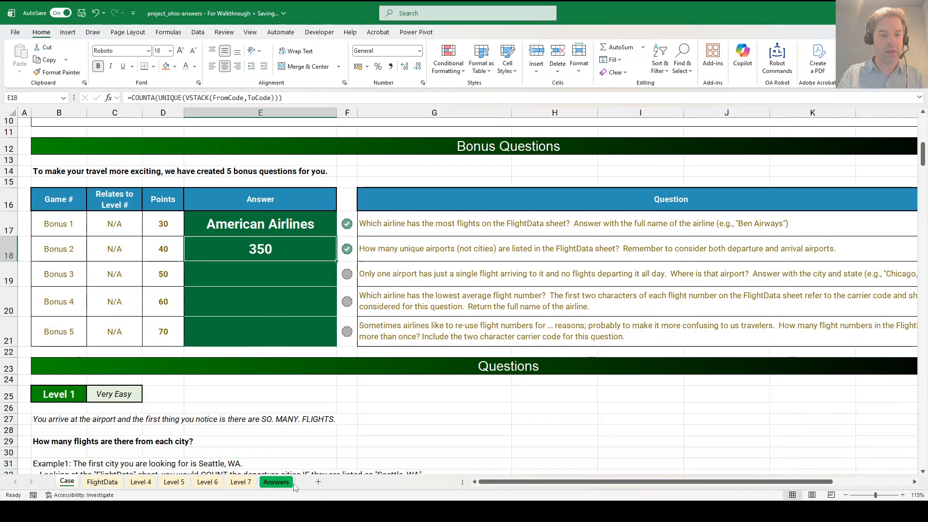
left_click(318, 481)
left_click(80, 141)
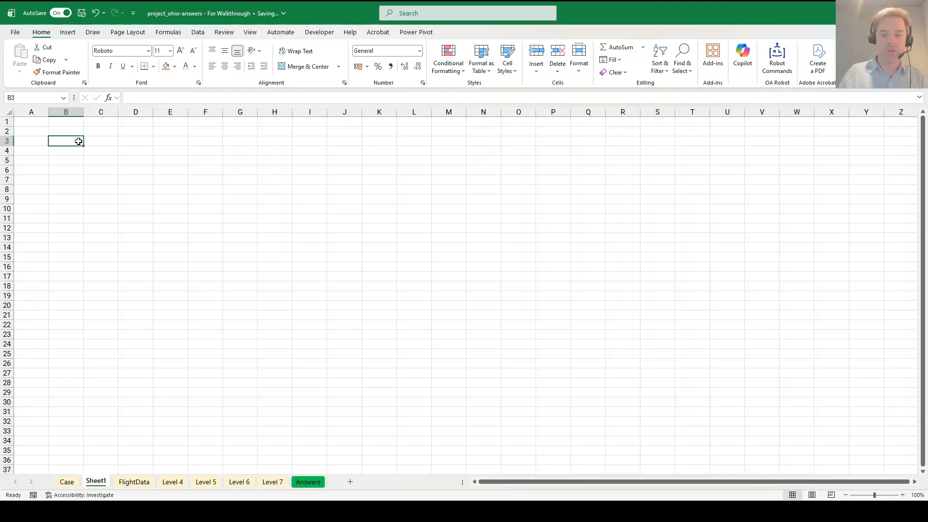
type("=mOST")
key("Tab")
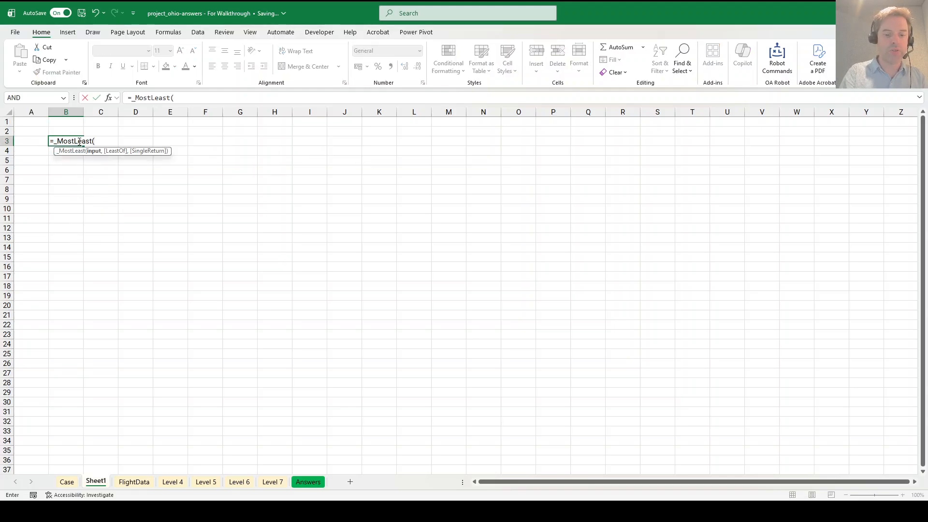
type("TOCODE,1)")
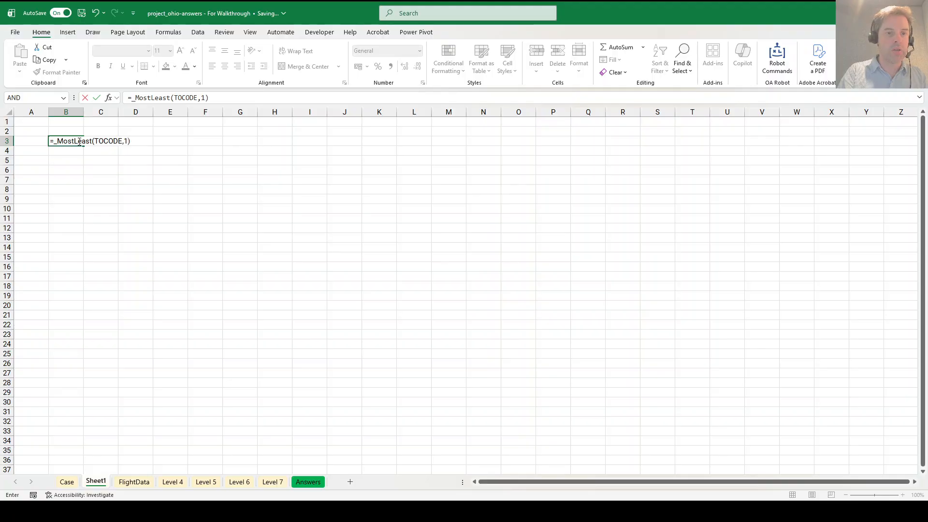
key("ctrl+Return")
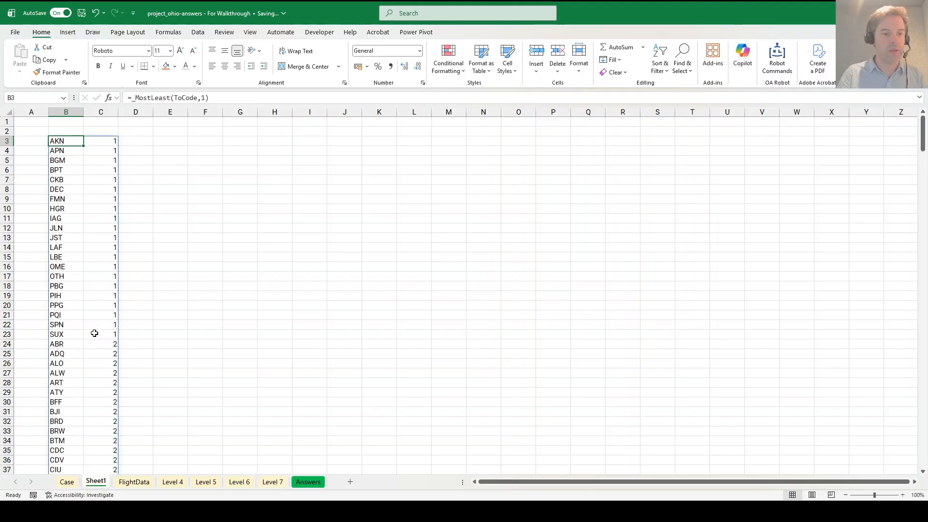
left_click(171, 144)
type("=")
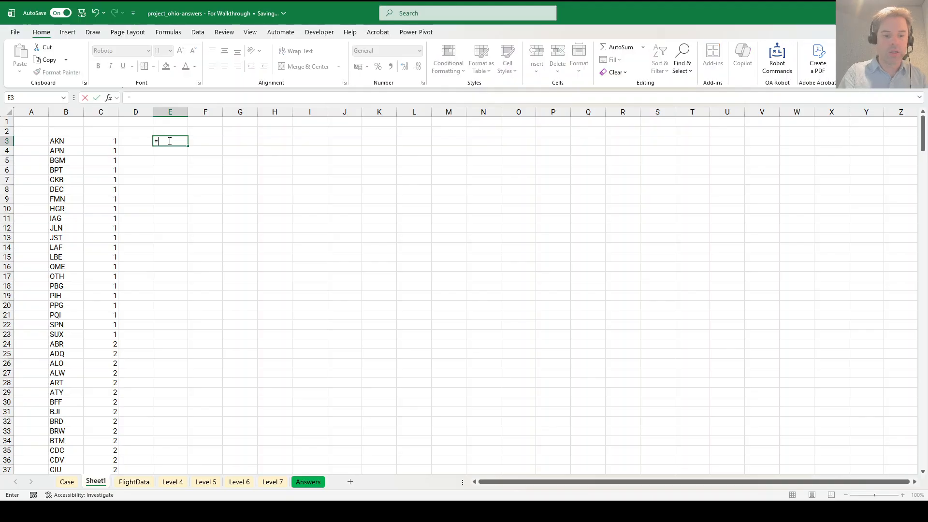
key("Escape")
key("Down")
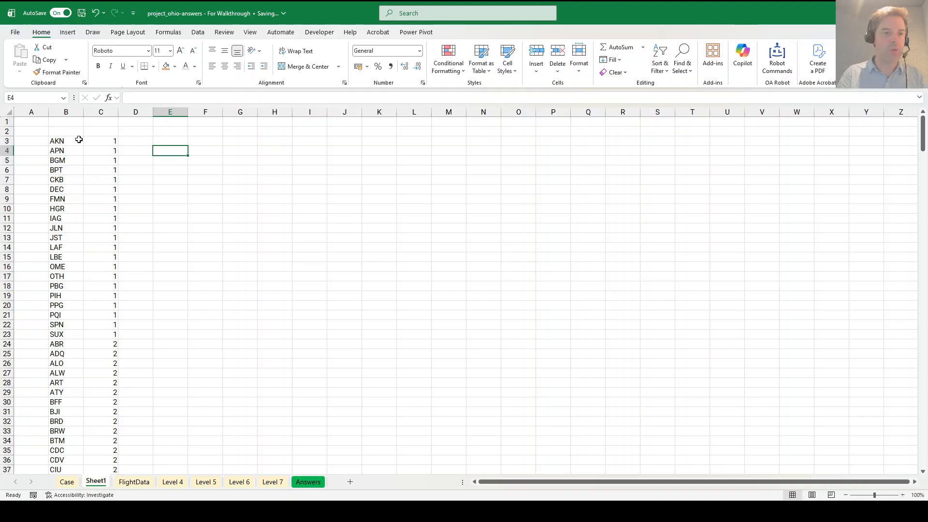
Copy the airport codes with a single arrival from B3:B23 and paste them as values starting at E3
left_click_drag(78, 139, 77, 333)
key("ctrl+c")
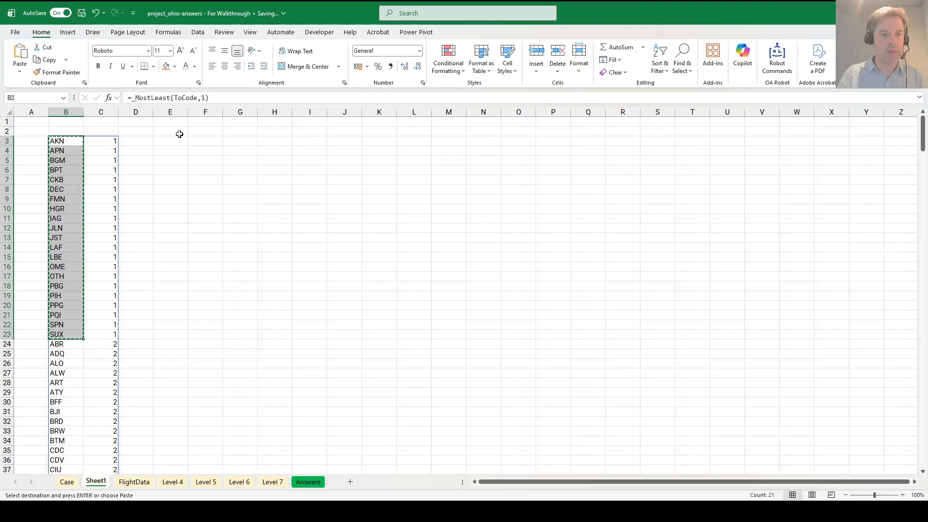
left_click(177, 143)
key("ctrl+v")
Count the departures from each copied airport code in F3 with =COUNTIFS(FromCode,E3:E23)
left_click(200, 141)
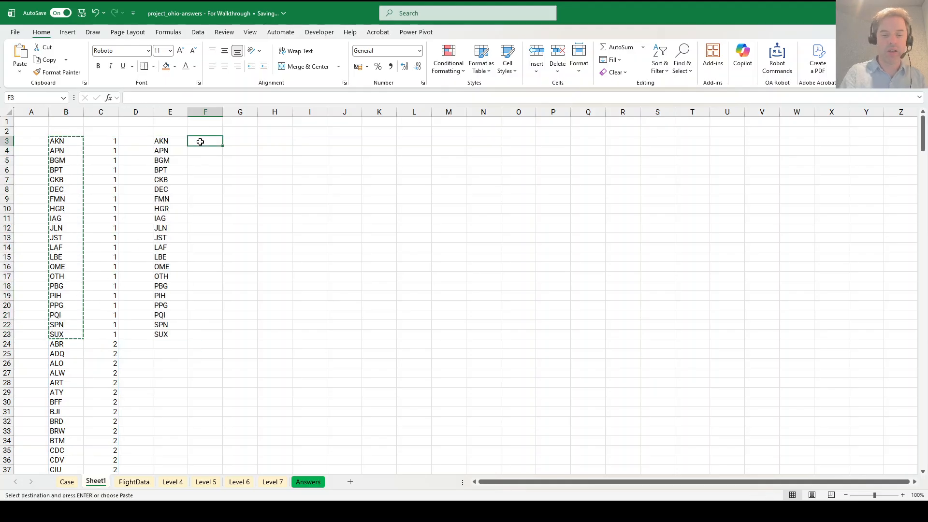
type("=COUNTIFS(")
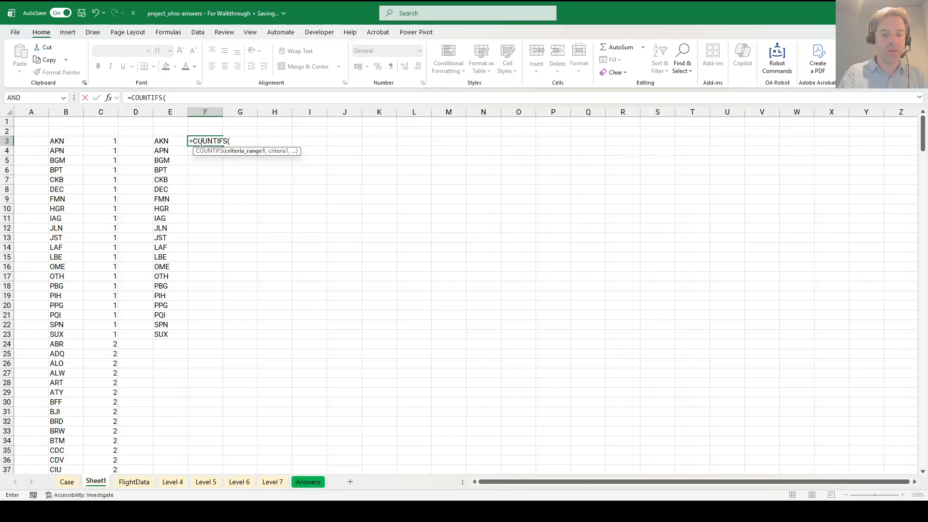
type("FromCode,")
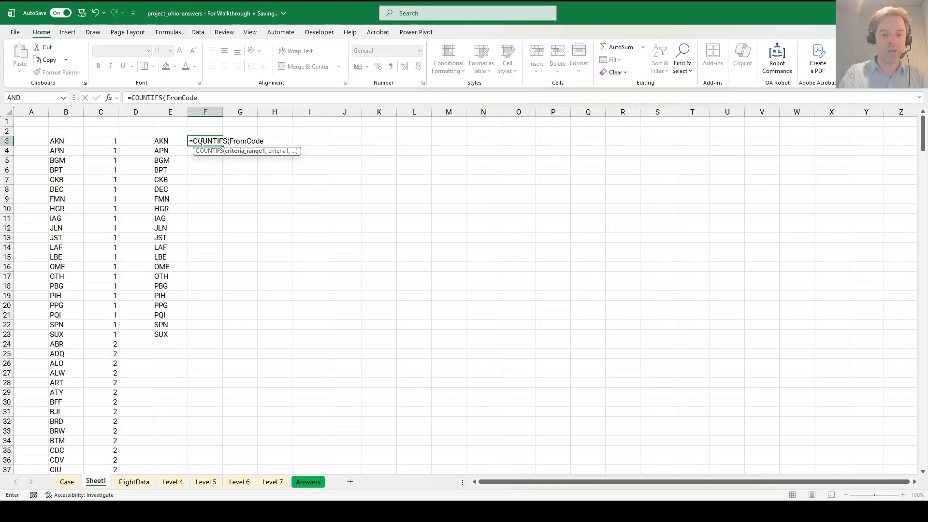
key("Left")
key("ctrl+shift+Down")
type(")")
key("Return")
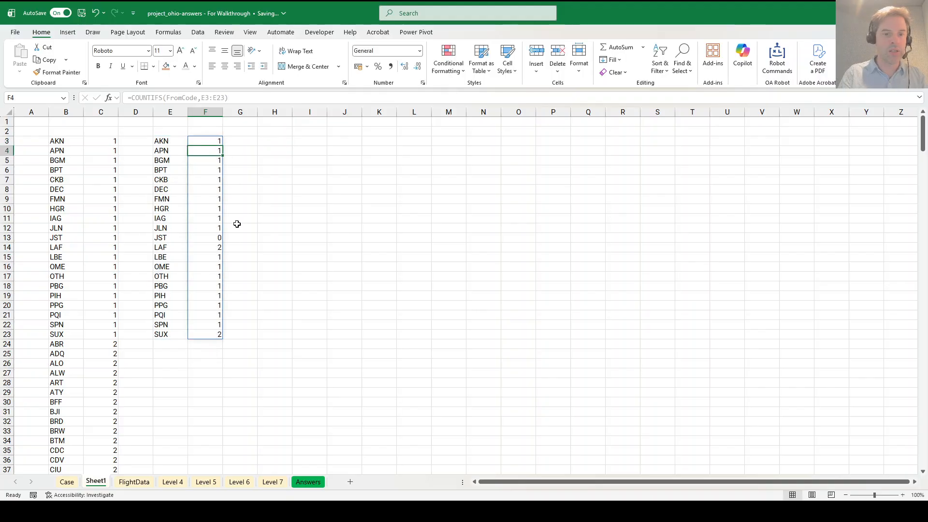
Look up the city of airport JST in G13 with =XLOOKUP(E13,ToCode,ToCity)
left_click(208, 239)
left_click(234, 237)
type("=XLOOK")
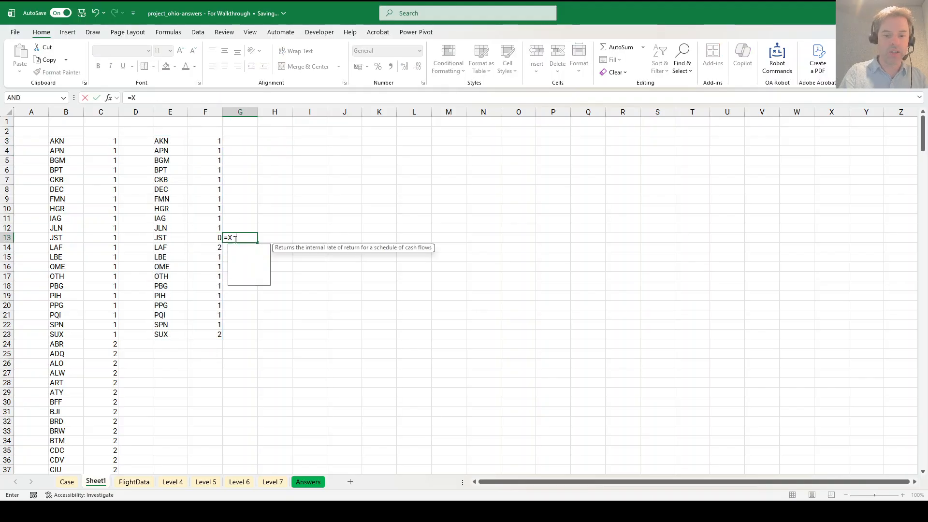
key("Tab")
key("Left")
key("Left")
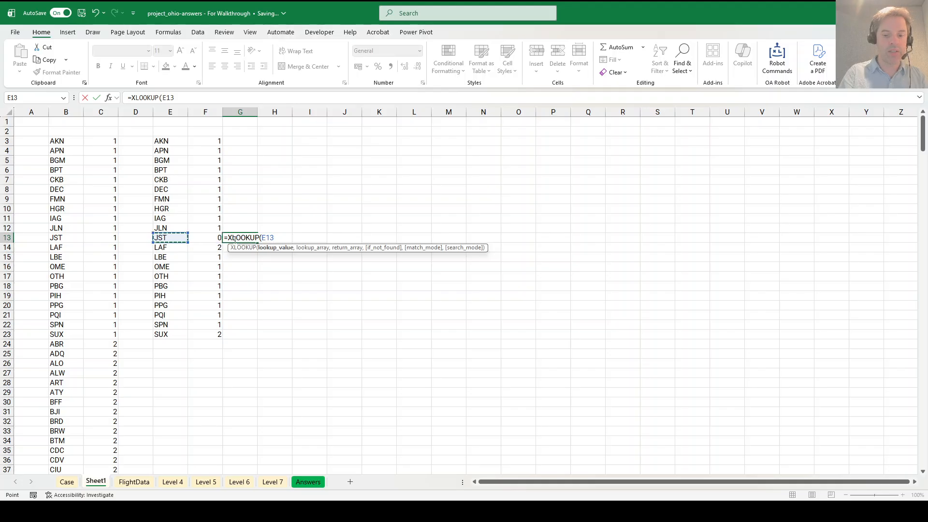
type(",TOC")
key("BackSpace")
key("BackSpace")
key("BackSpace")
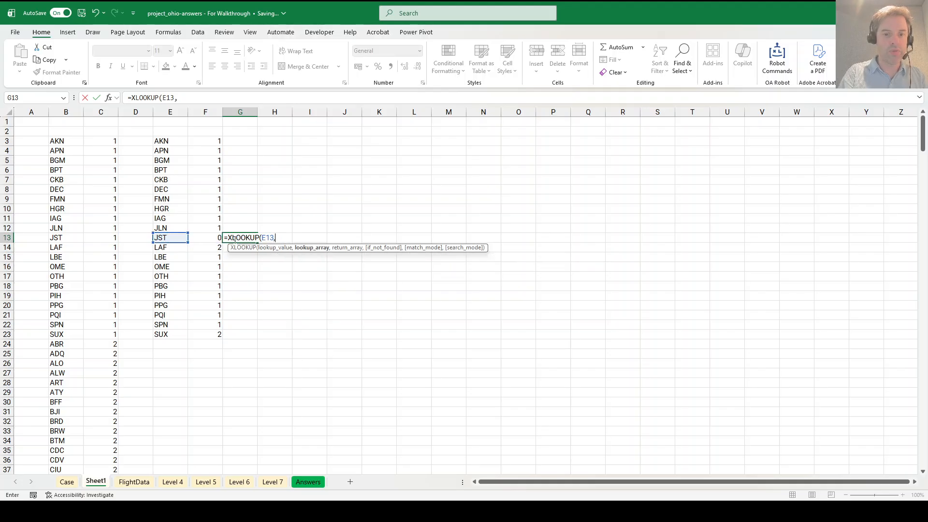
type("TOC")
key("Tab")
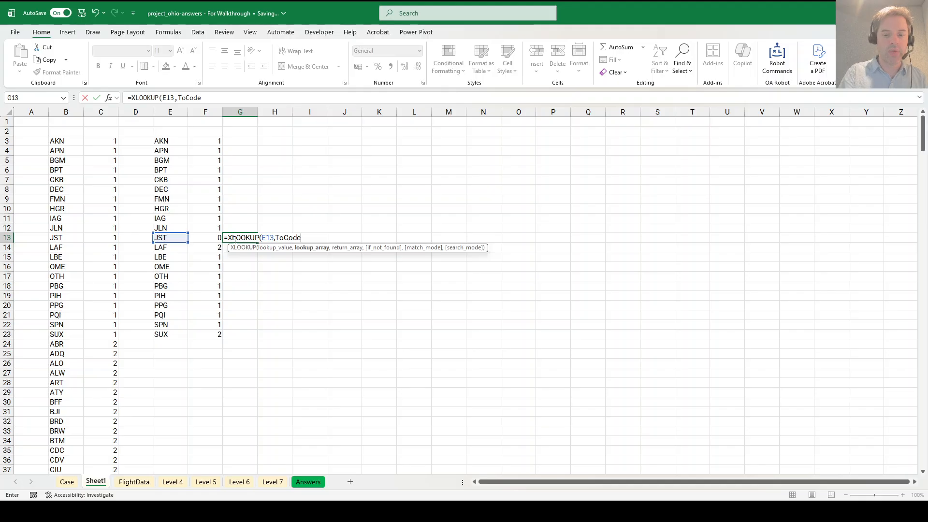
type(",TOC")
key("Tab")
key("Return")
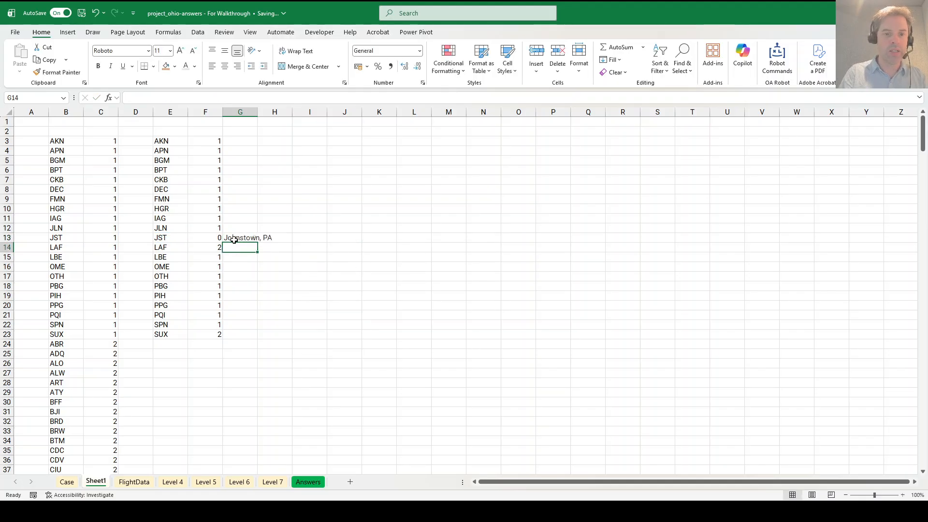
Copy the looked-up city from G13 and paste it as a value into the Bonus 3 answer cell on the Case sheet
left_click(234, 240)
key("ctrl+c")
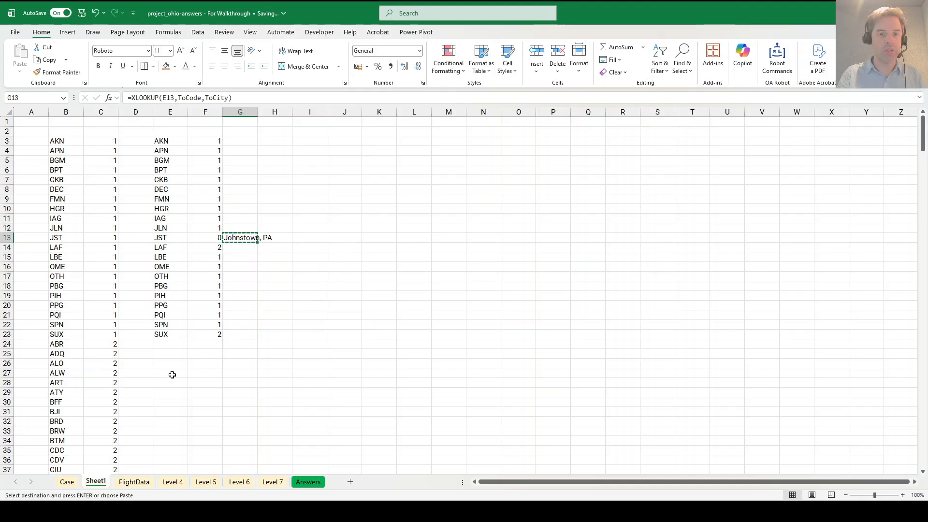
left_click(67, 482)
left_click(219, 272)
key("ctrl+shift+v")
left_click(256, 302)
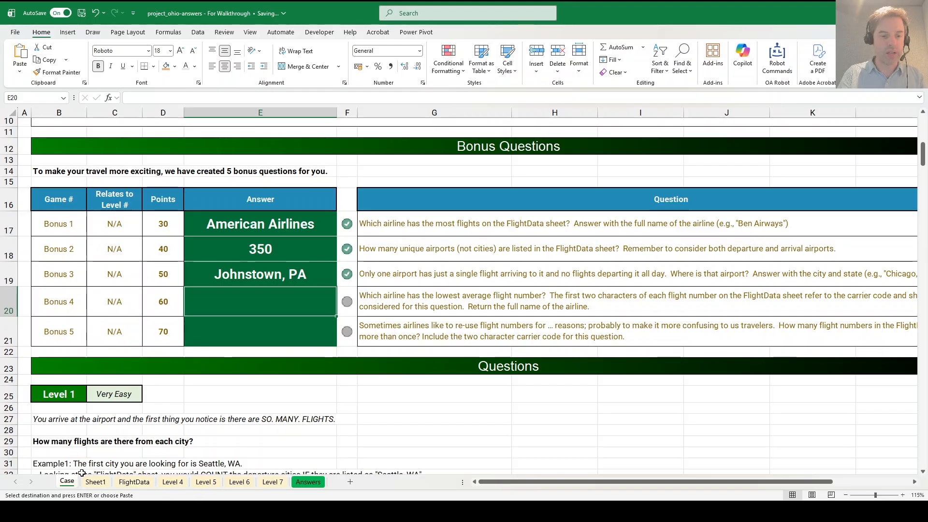
On the FlightData sheet, add the column header Numeric in N2
left_click(133, 481)
left_click(784, 136)
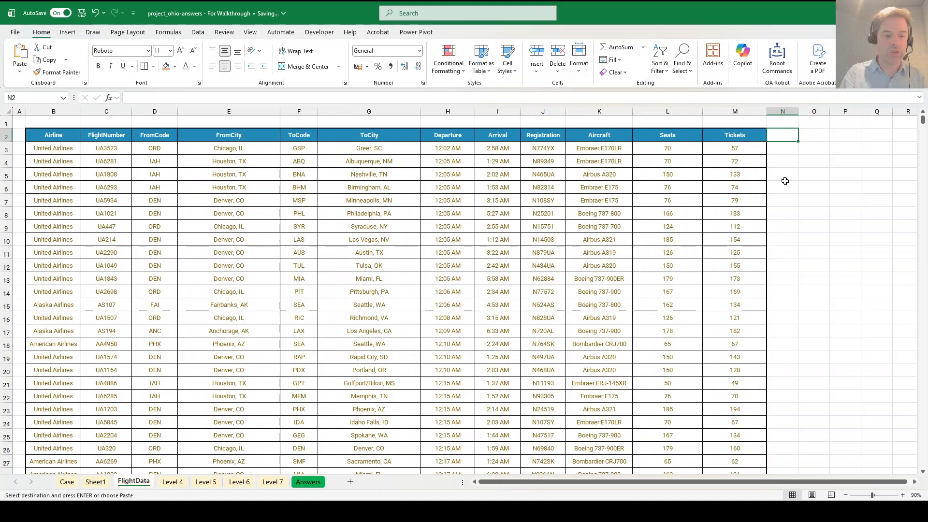
type("Numeri")
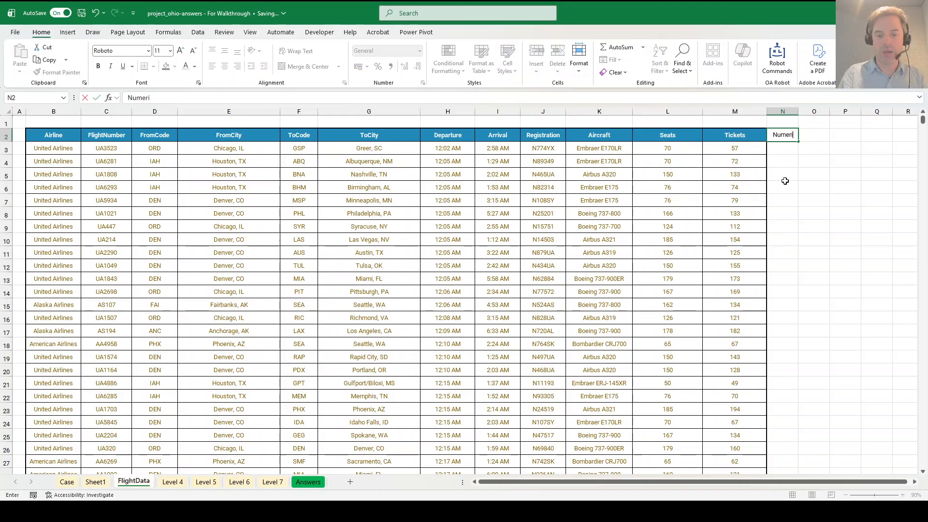
type("c")
key("Return")
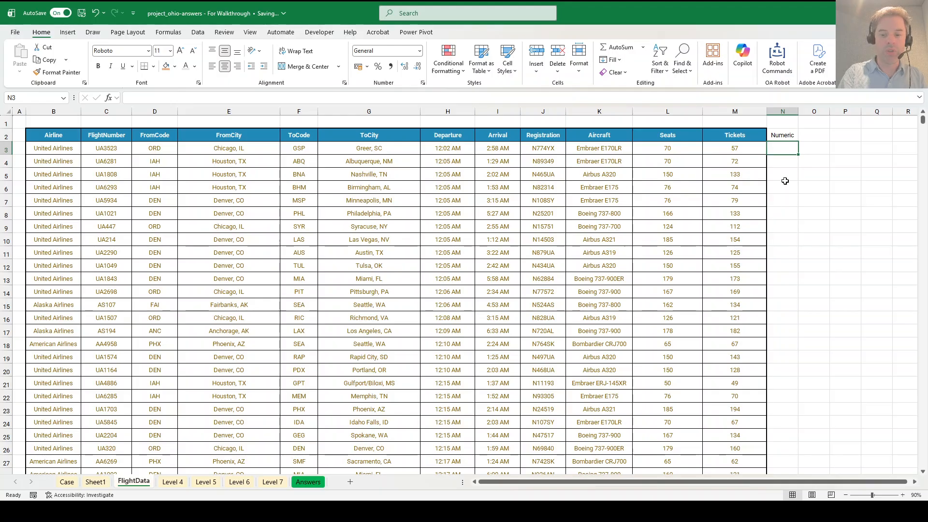
Extract the numeric part of the first flight number in N3 with =_ExtractNumbers(C3)
type("=_exts")
key("BackSpace")
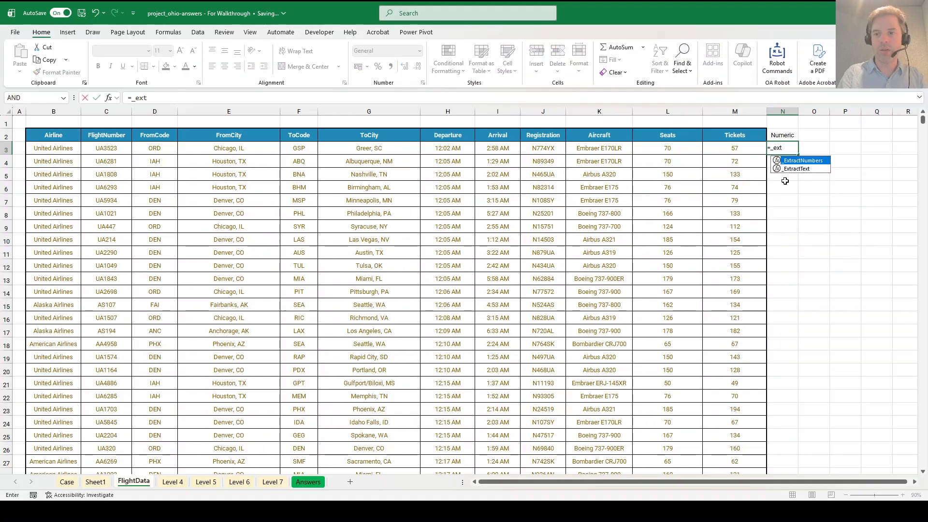
key("Tab")
left_click(106, 149)
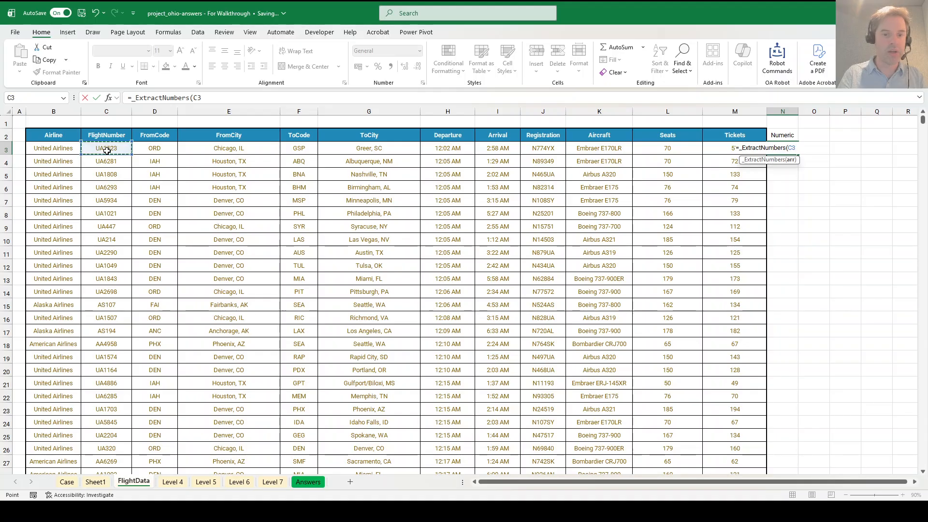
type(")")
key("Return")
Fill the N3 extraction formula down column N to the last flight in row 22702
key("Up")
key("ctrl+Down")
key("ctrl+Up")
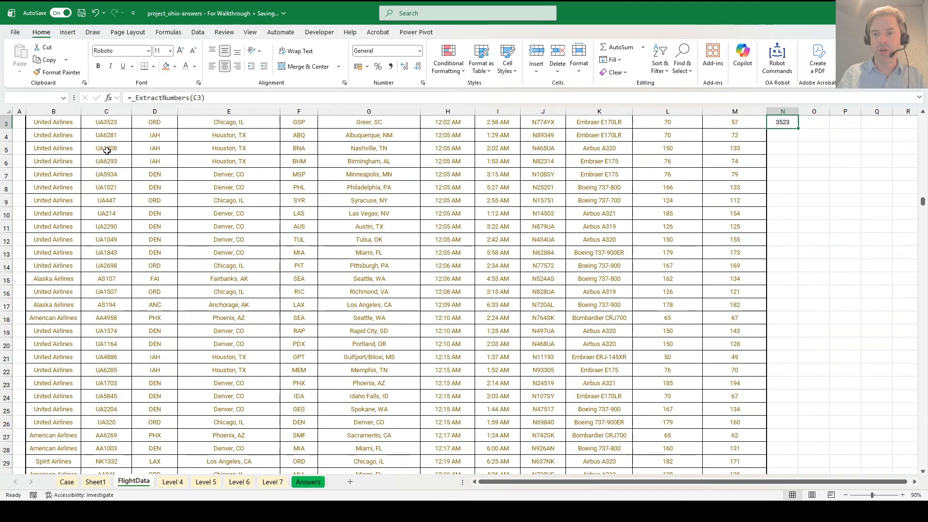
key("Left")
key("ctrl+Down")
key("Right")
key("ctrl+shift+Up")
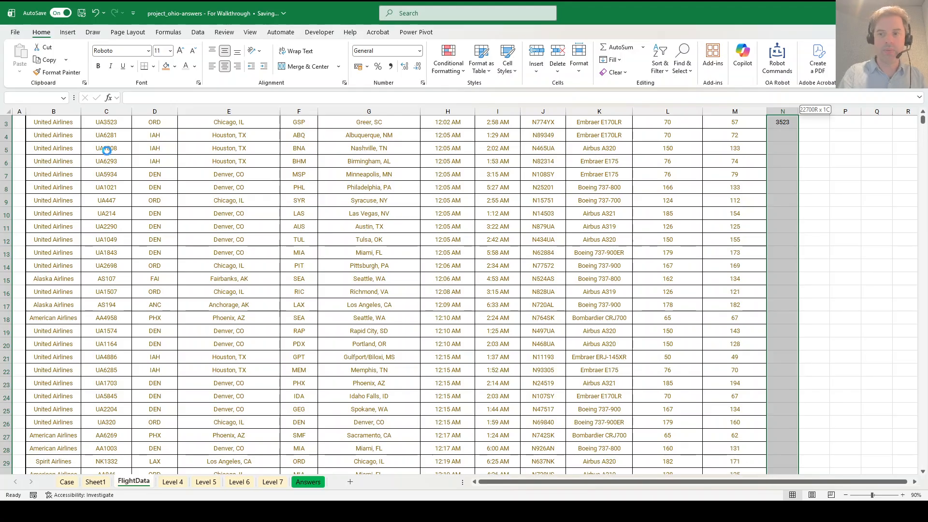
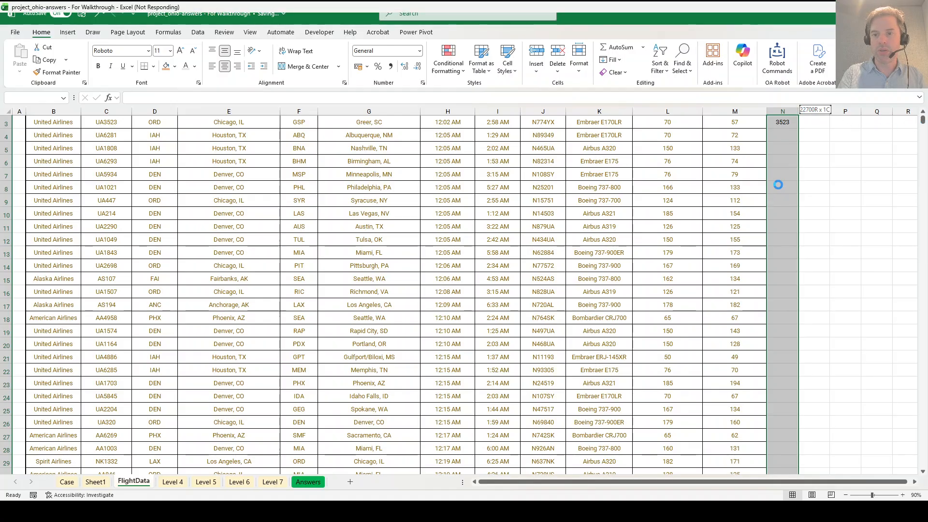
Check the filled extraction formulas in column N against the flight numbers in their rows
left_click(778, 199)
scroll(781, 226, "up", 1)
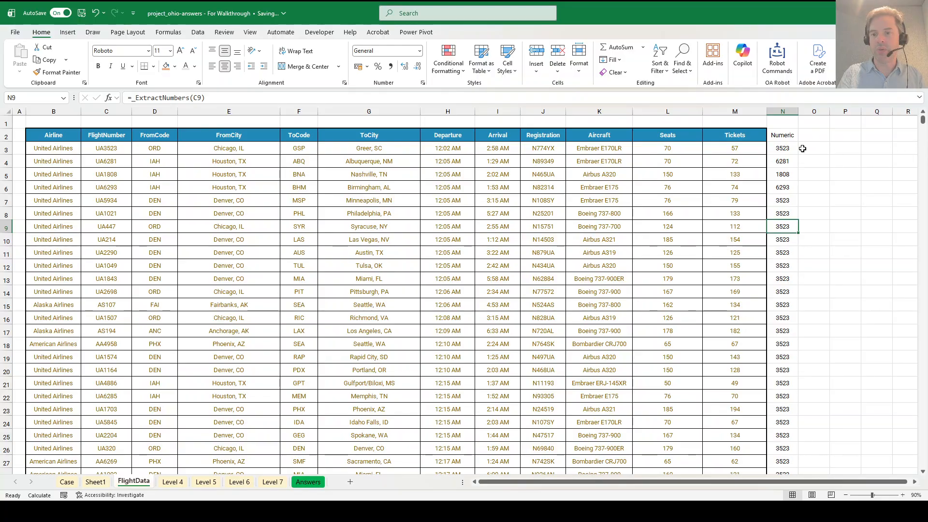
left_click(771, 329)
left_click(785, 279)
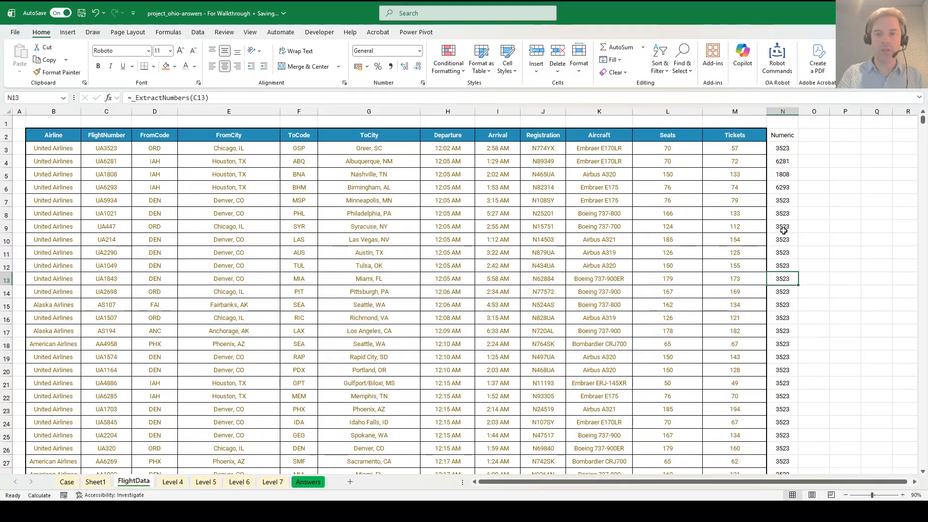
left_click(783, 230)
left_click(782, 175)
left_click(781, 327)
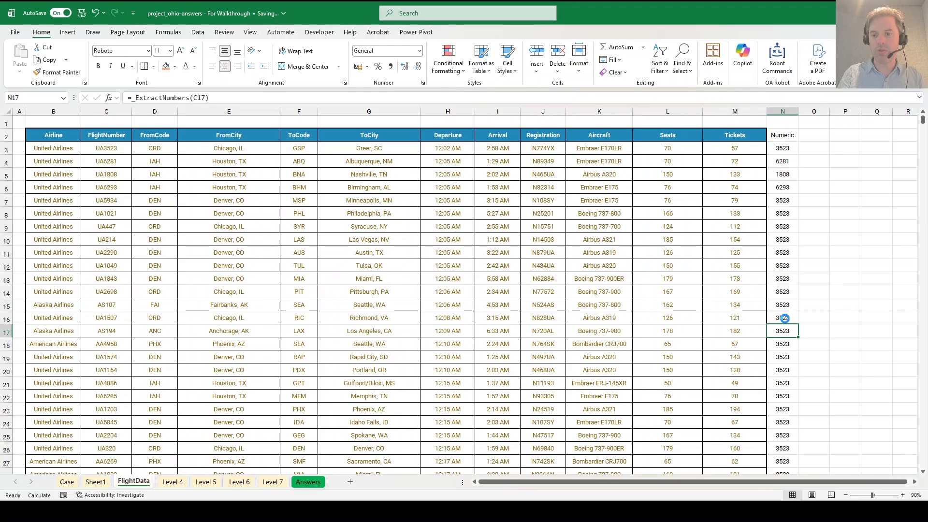
scroll(783, 318, "up", 2)
scroll(784, 317, "down", 2)
Re-enter the extraction formula in N3 so that column N recalculates
left_click(741, 147)
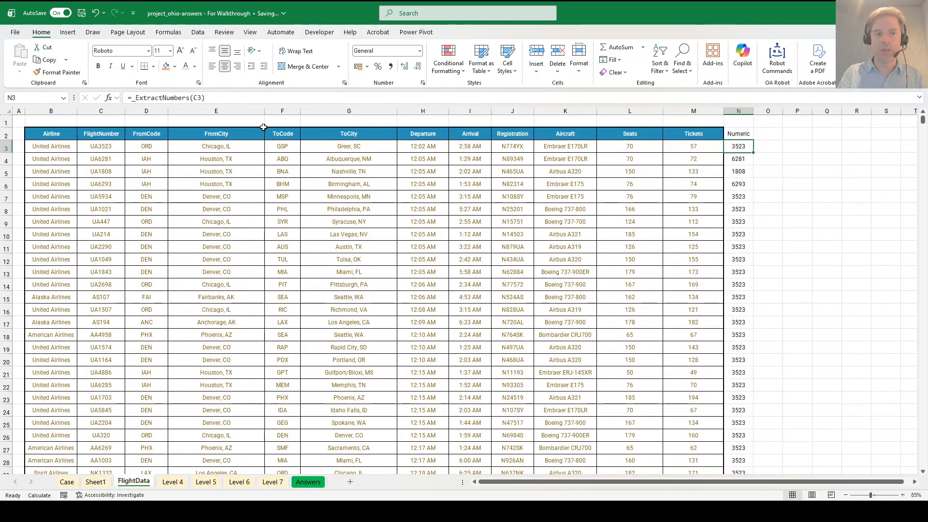
left_click(215, 96)
key("Return")
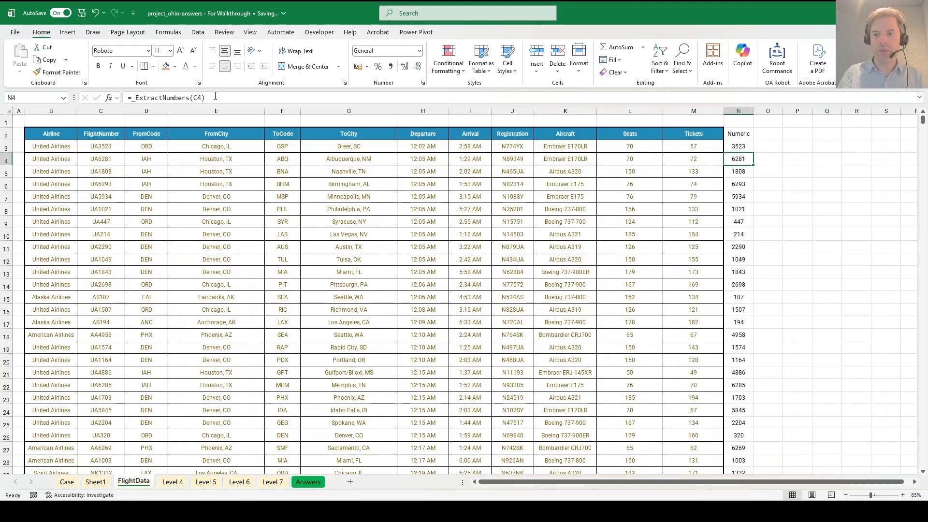
Copy the Numeric column N2:N22702 and paste it over itself as values
left_click(742, 133)
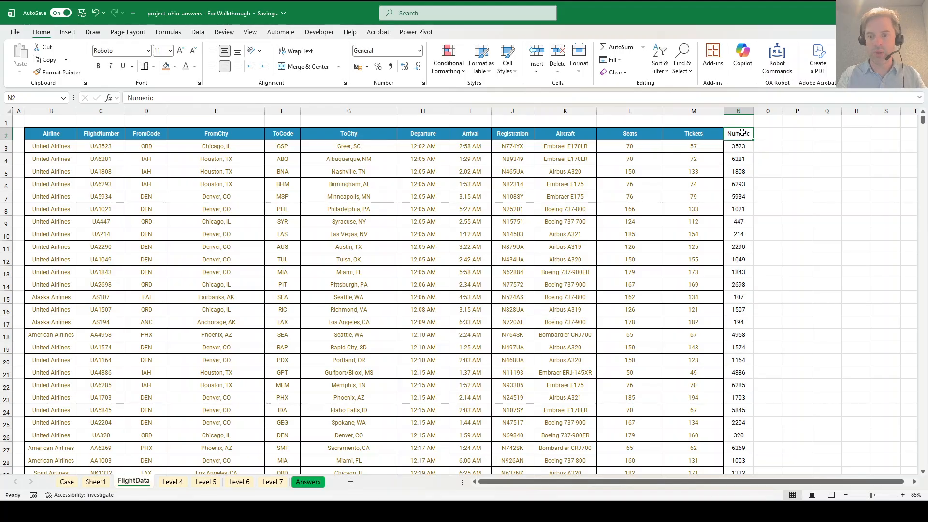
key("ctrl+shift+Down")
key("ctrl+c")
left_click(775, 134)
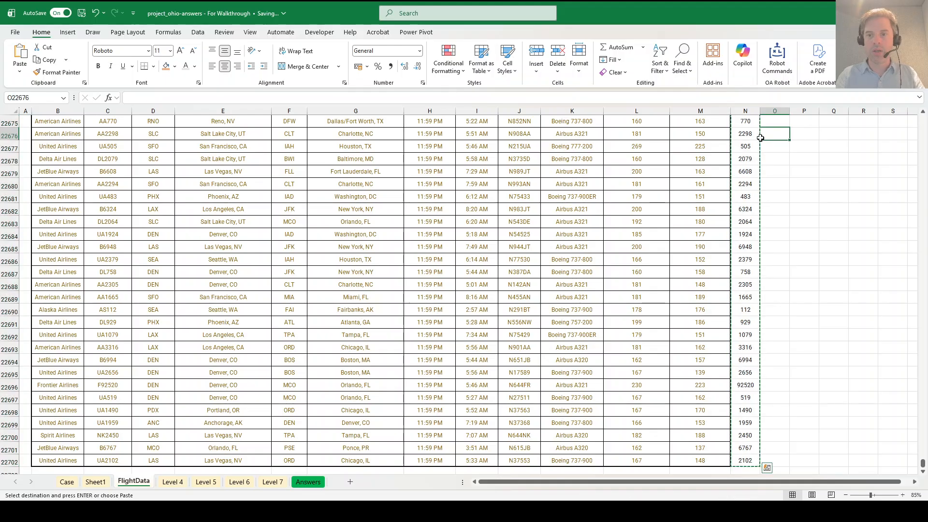
Define the named range Numeric for the column cells N2:N22702
left_click(740, 111)
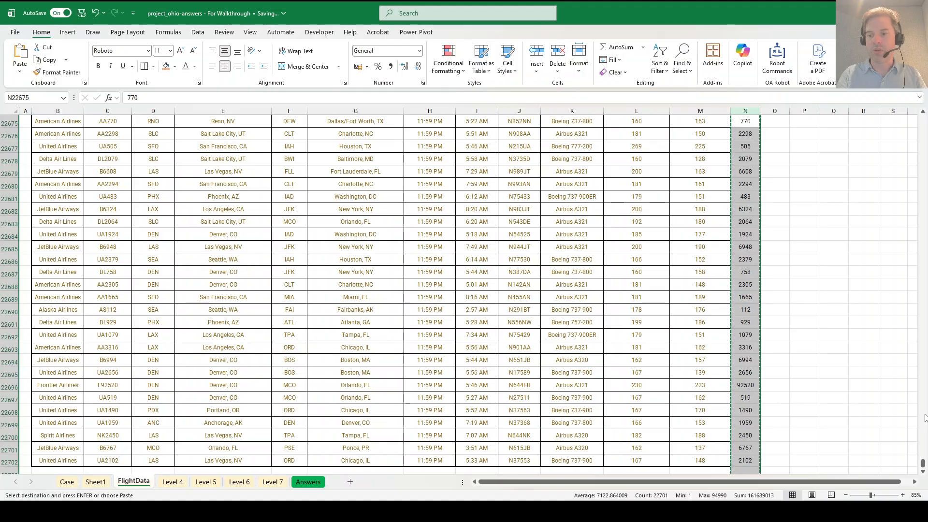
left_click_drag(923, 463, 923, 112)
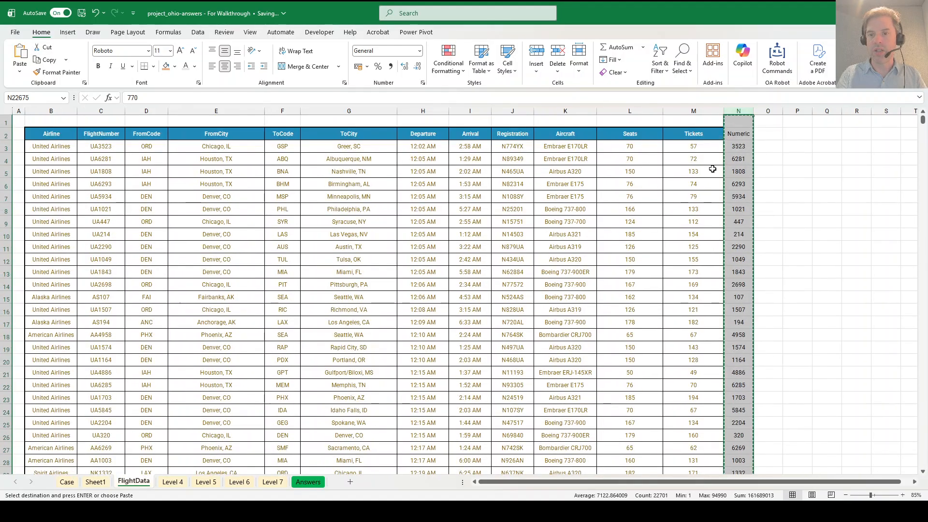
left_click(738, 133)
key("ctrl+shift+Down")
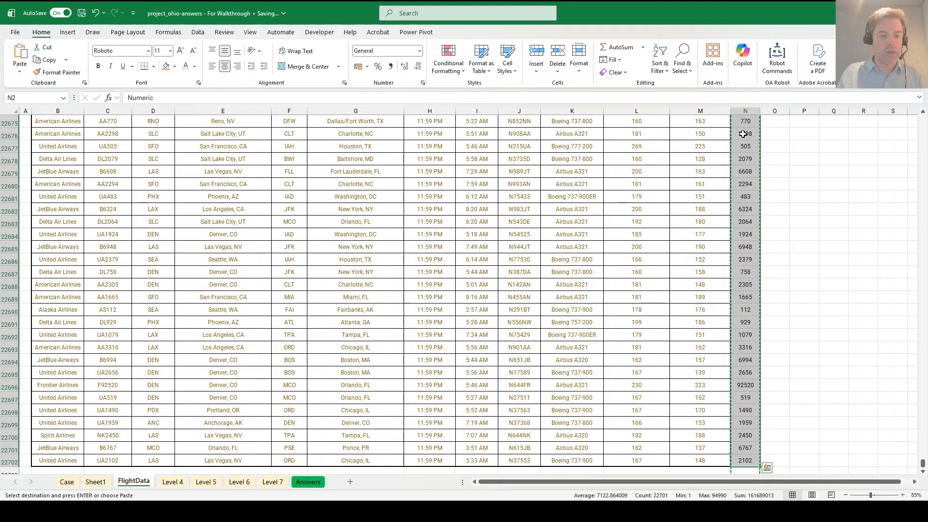
key("alt+F3")
type("Numeric")
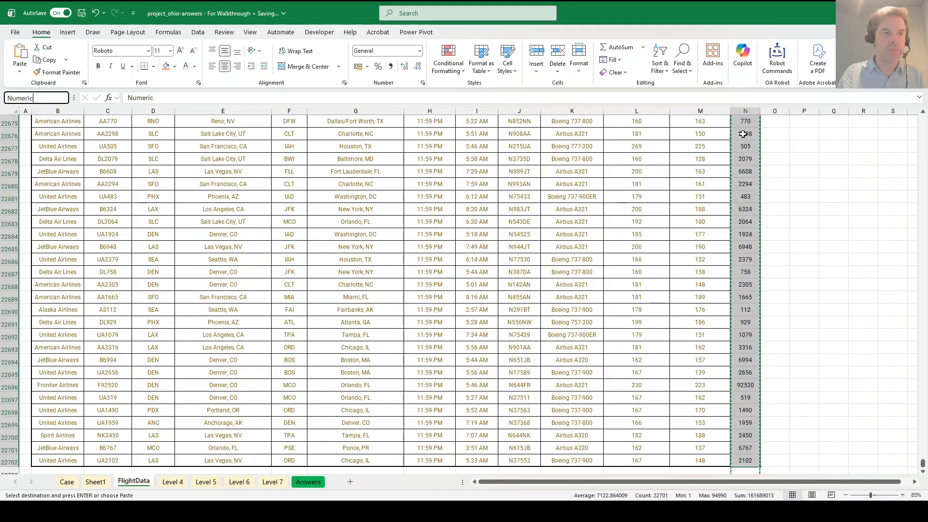
key("Return")
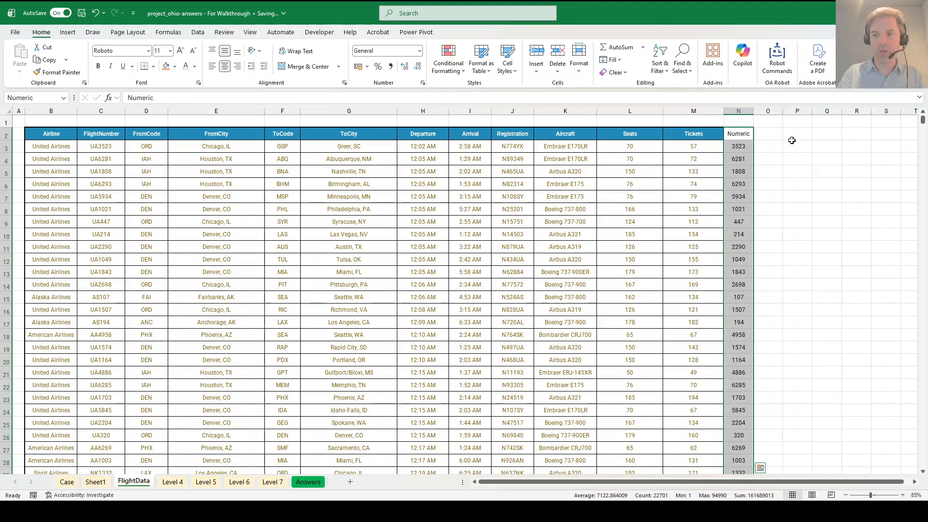
Average the numeric flight numbers by airline in P3 with =GROUPBY(Airline,Numeric,AVERAGE,0,0,2)
left_click(795, 145)
type("=groupby")
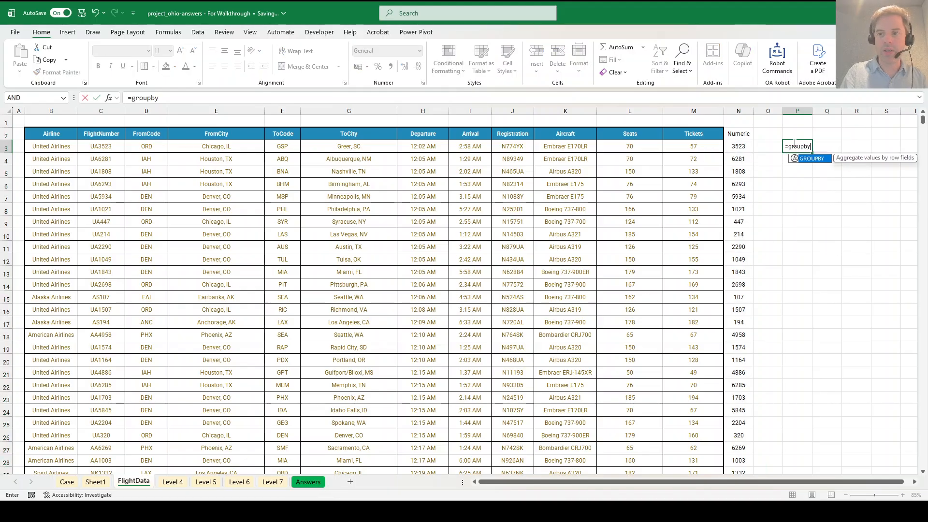
type("(airl")
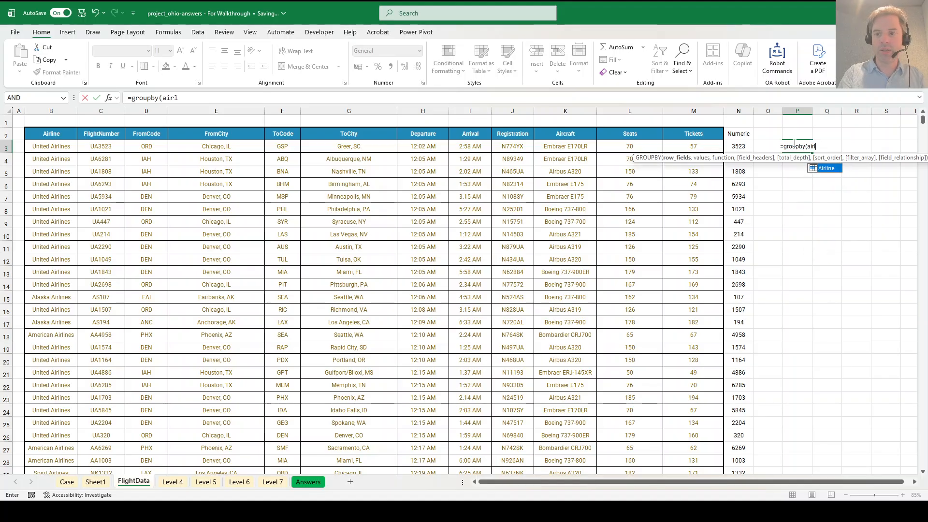
key("Tab")
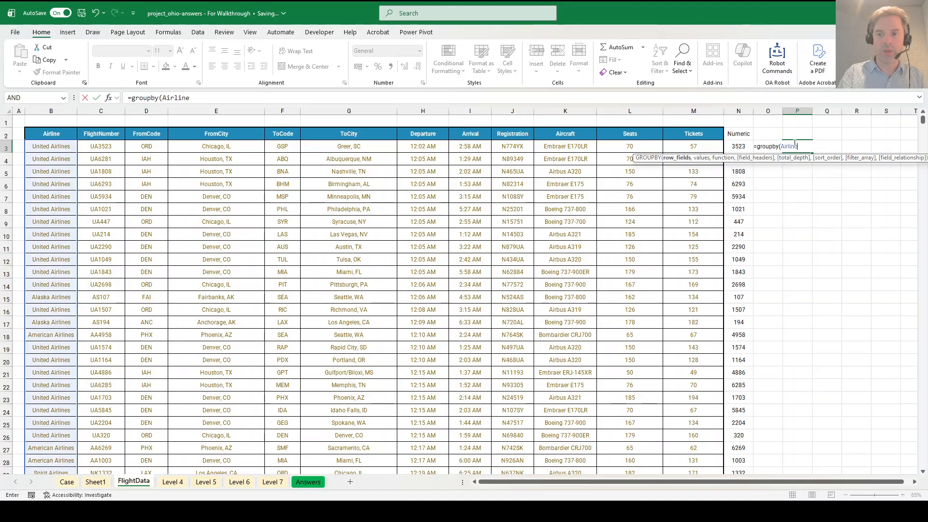
type(",nume")
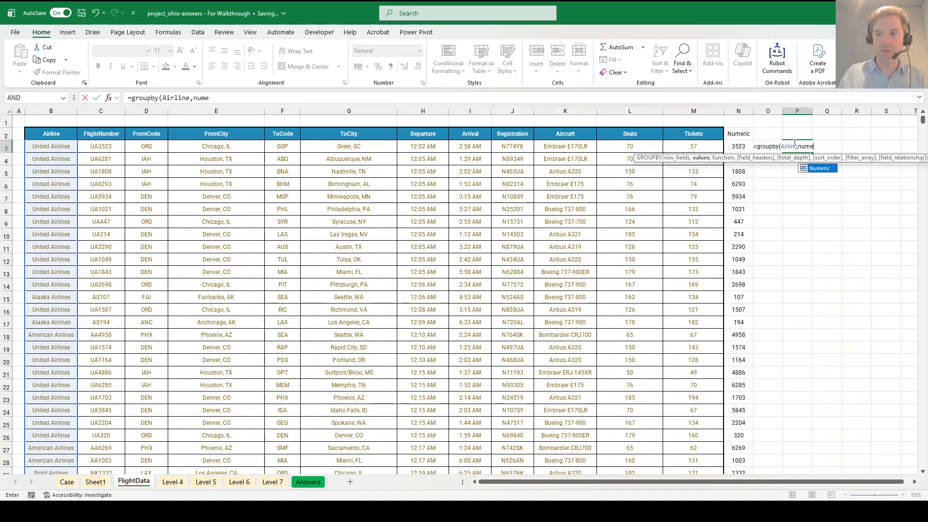
type("r,average")
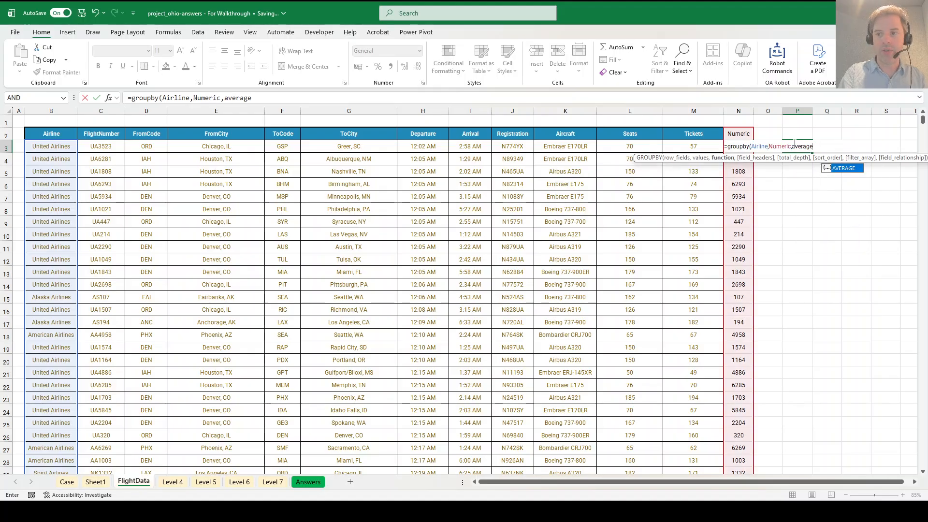
type(",0,0)")
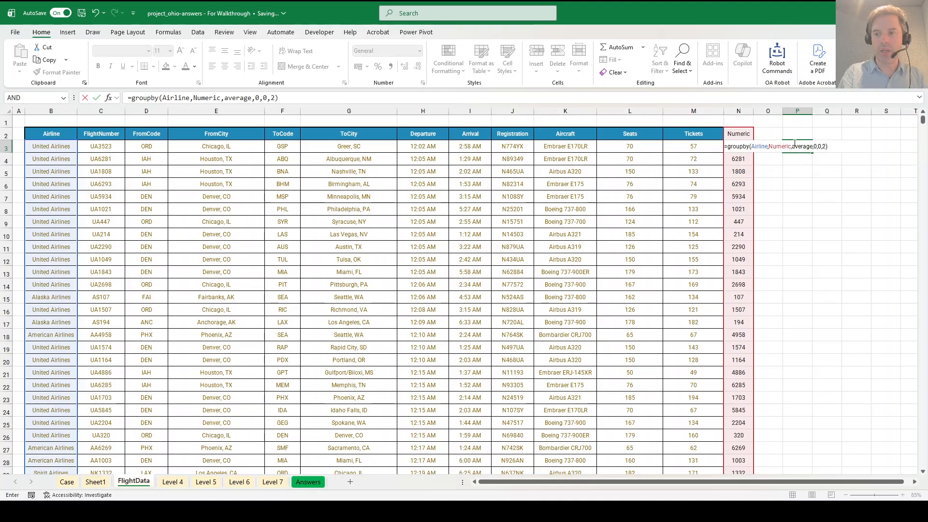
key("Return")
Shorten the formula in P3 to =GROUPBY(Airline,Numeric,AVERAGE) by removing the header, total and sort arguments
left_click(794, 144)
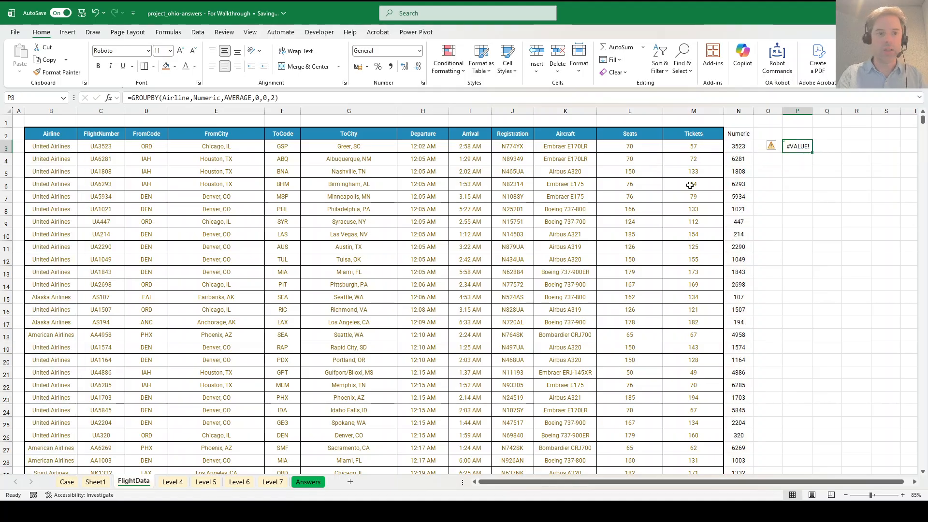
left_click(221, 97)
left_click(248, 97)
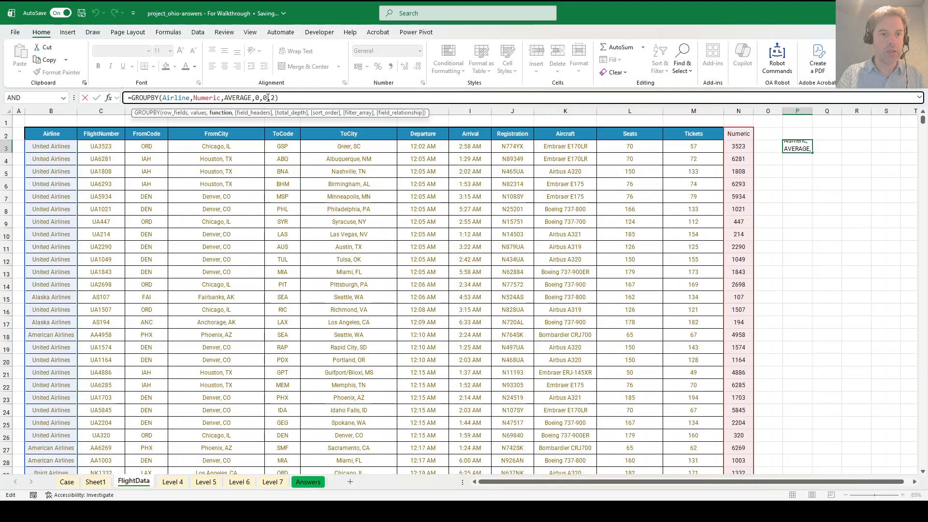
key("BackSpace")
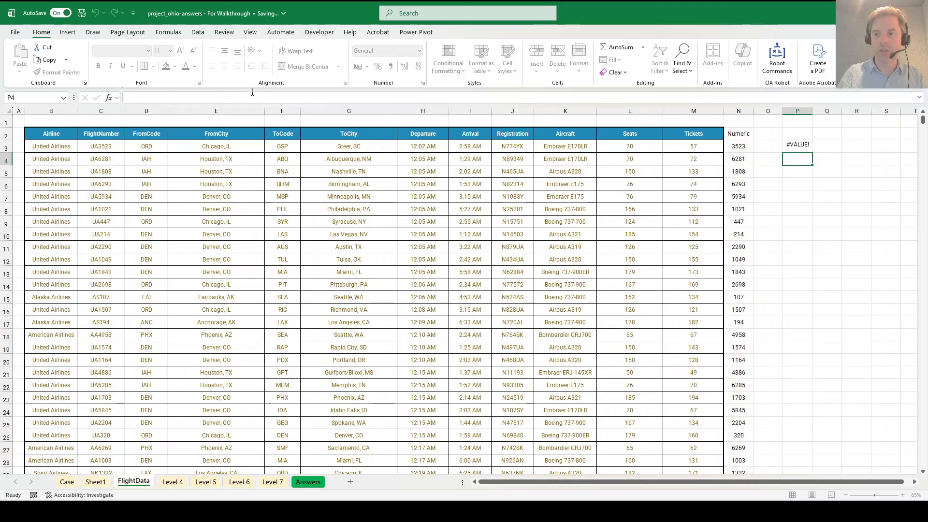
Change the named range Numeric to start at N3 on the FlightData sheet, leaving out the header cell N2
left_click(740, 135)
left_click(741, 147)
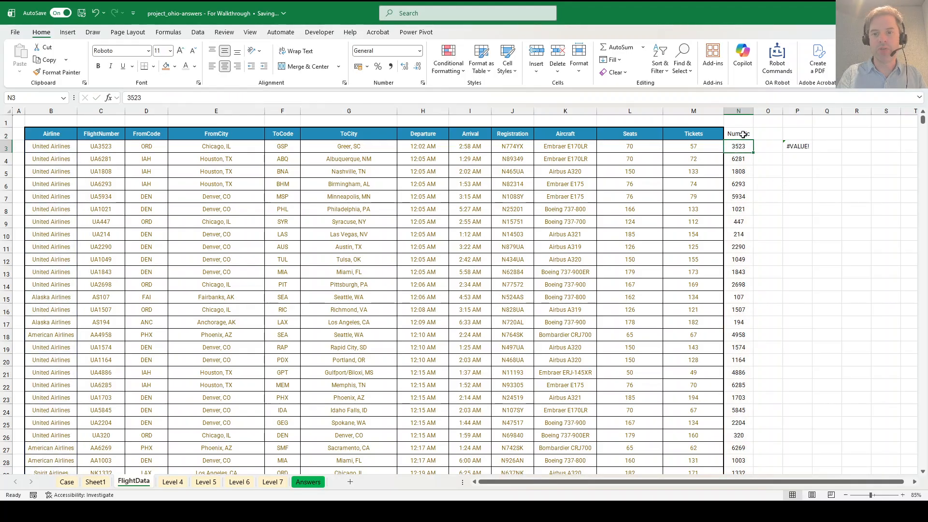
left_click(743, 135)
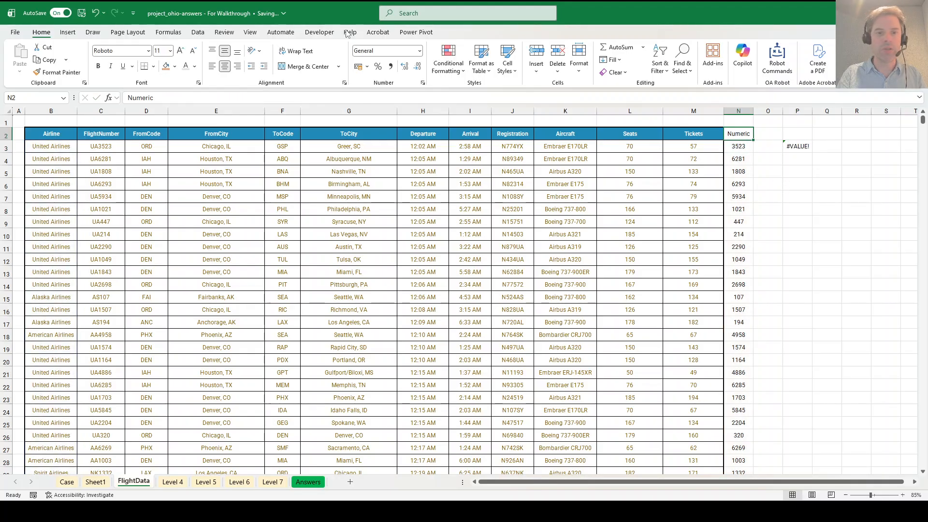
left_click(171, 32)
left_click(293, 59)
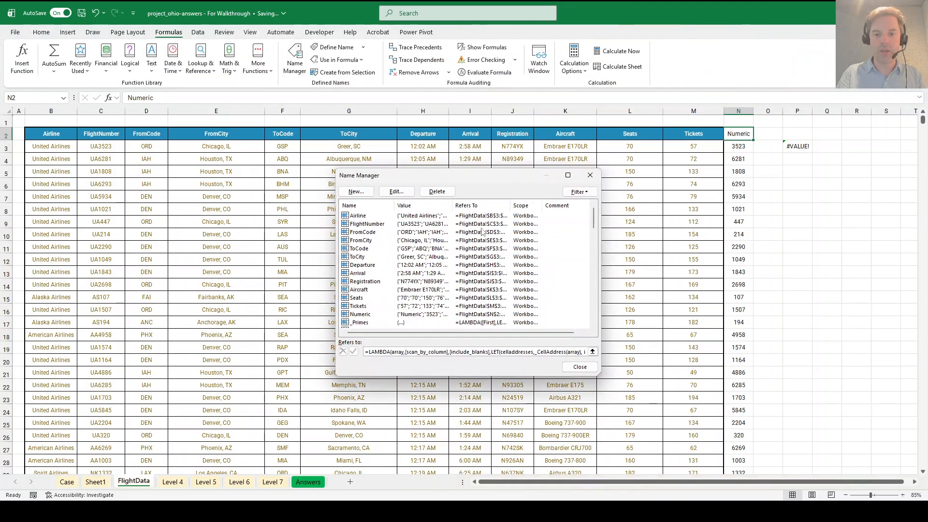
left_click(396, 266)
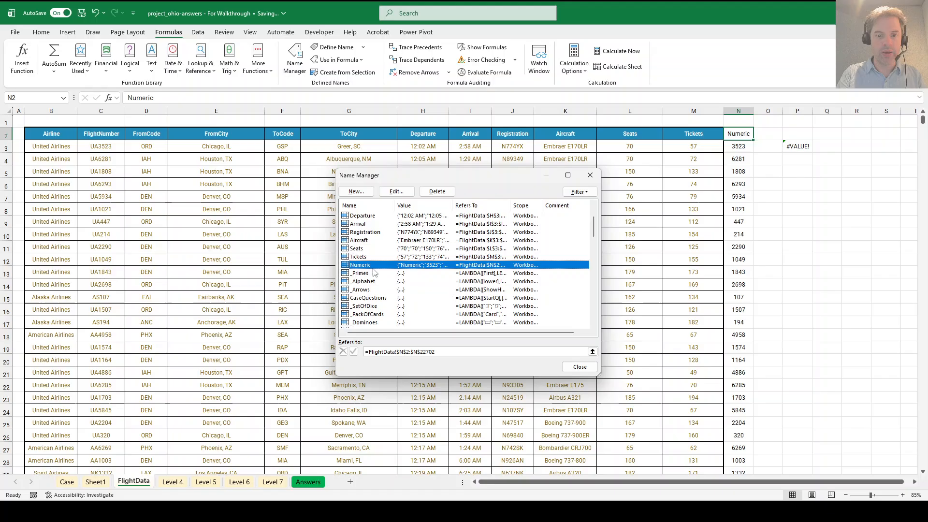
left_click(409, 352)
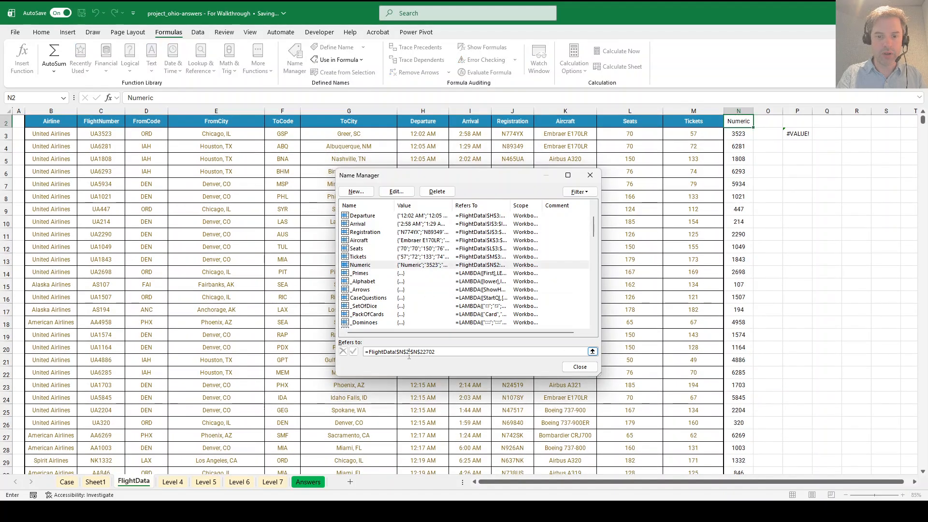
left_click(580, 367)
Extend the P3 formula to =GROUPBY(Airline,Numeric,AVERAGE,0,0,2) to drop totals and sort by the average flight number
left_click(809, 133)
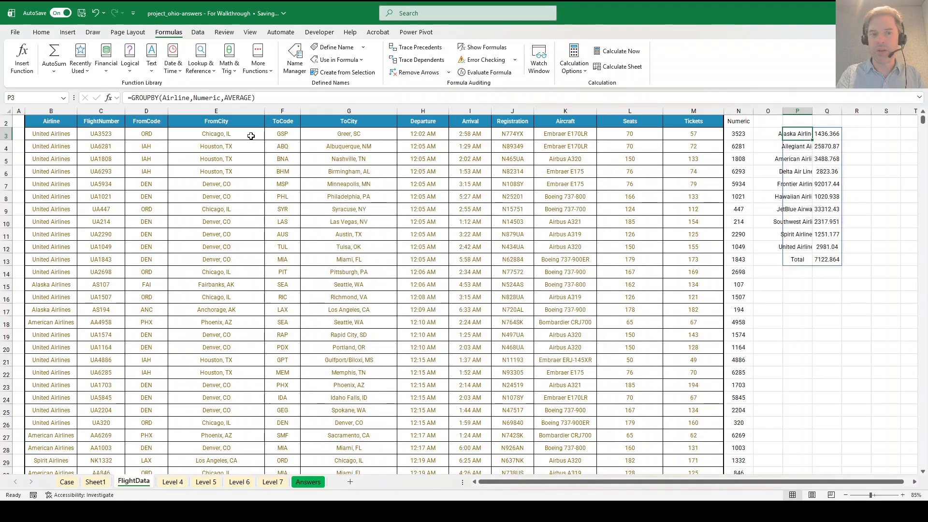
left_click(254, 99)
type(",0,0,2")
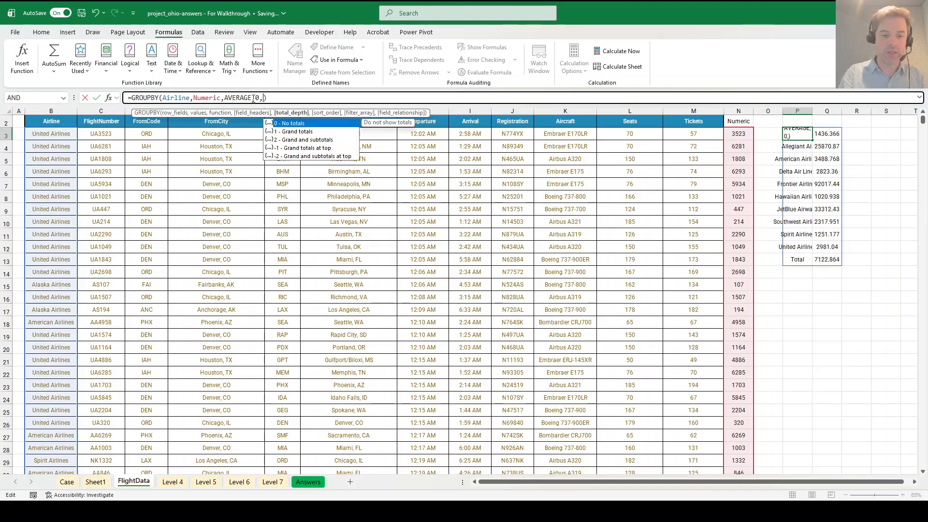
key("ctrl+Return")
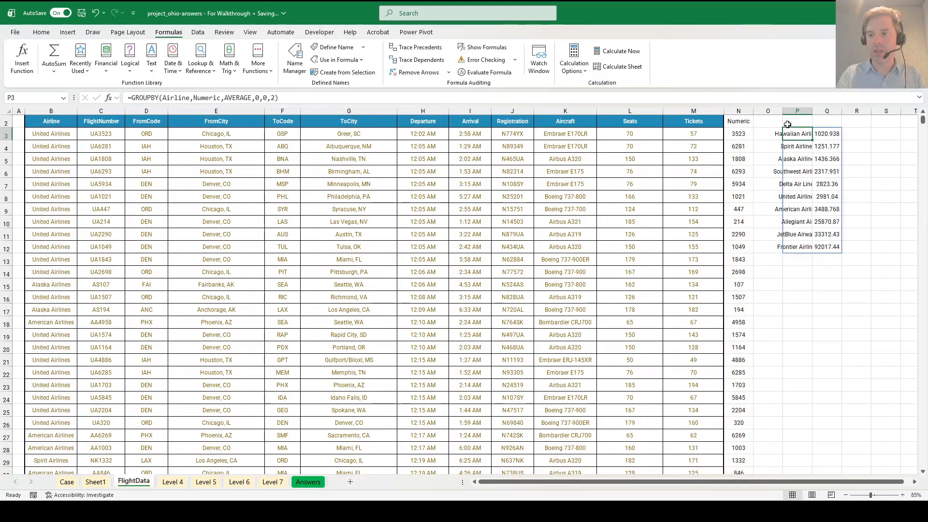
Copy the first airline in P3 and paste it as a value into the Bonus 4 answer on the Case sheet
key("ctrl+c")
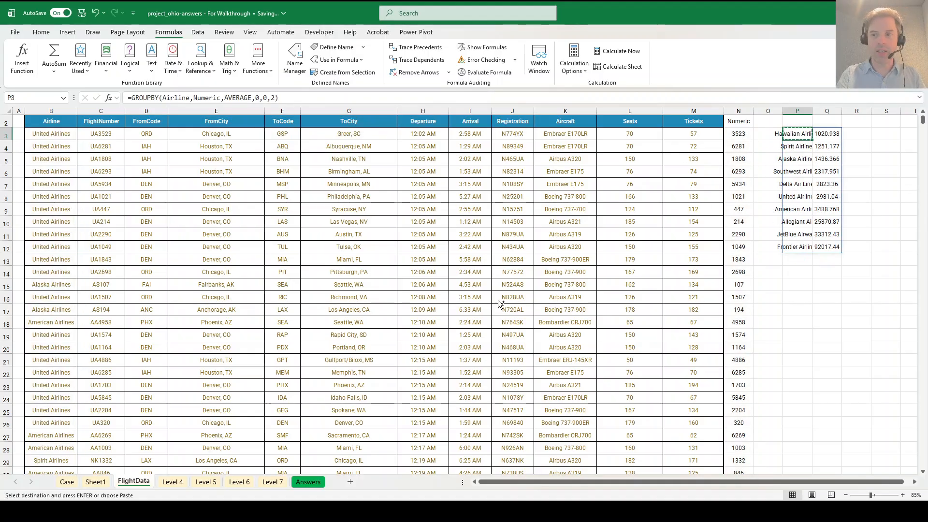
left_click(67, 482)
key("ctrl+v")
key("Down")
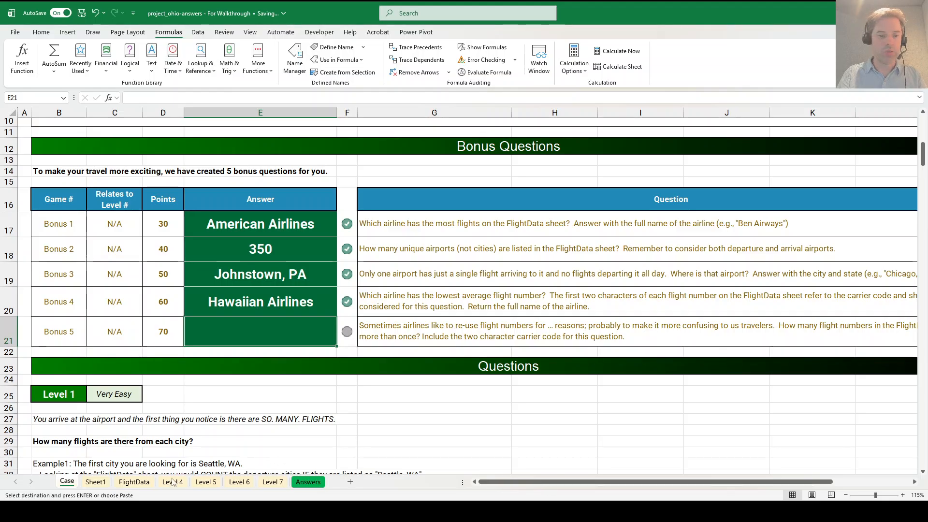
List the distinct flight numbers on Sheet1 with =UNIQUE(FlightNumber) in I3
left_click(95, 481)
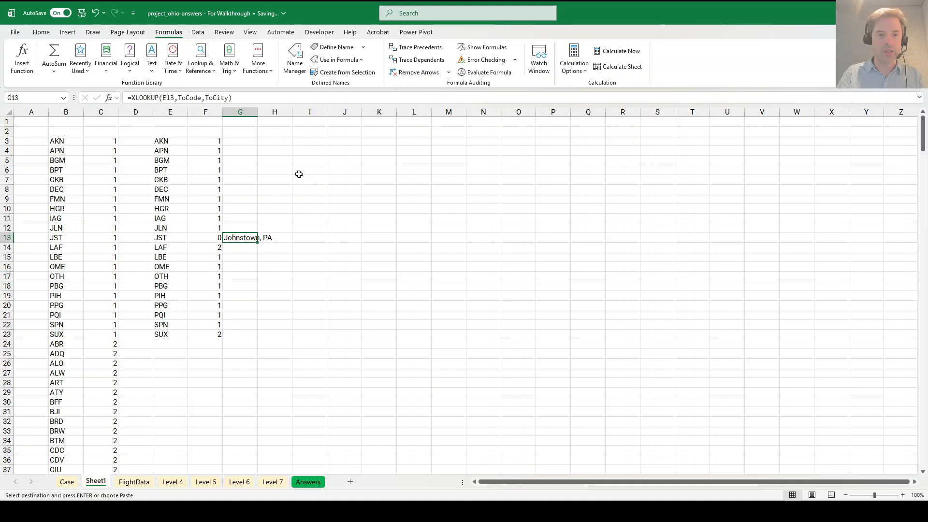
left_click(313, 141)
type("=unique")
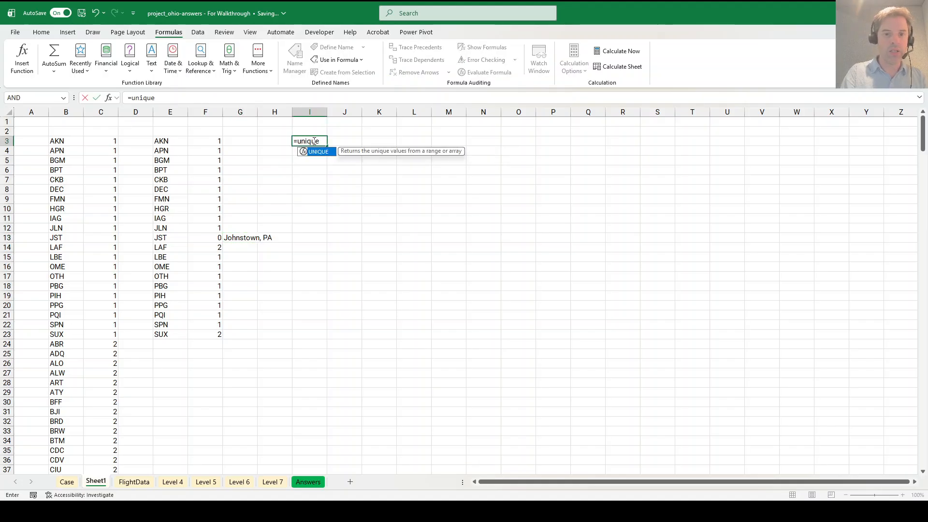
type("(fli")
key("Down")
key("Tab")
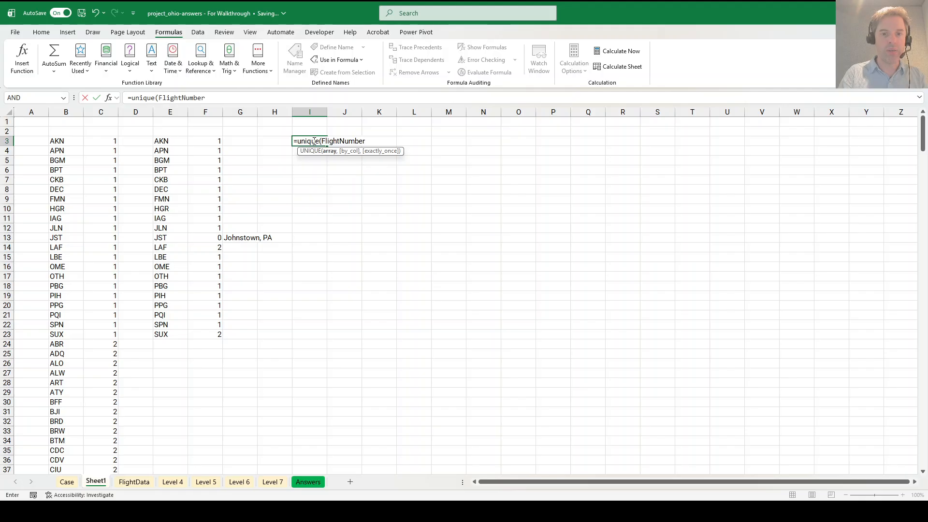
type(")")
key("Return")
Copy the unique flight numbers in I3:I18757 and paste them over themselves as values
left_click(313, 141)
key("ctrl+shift+Down")
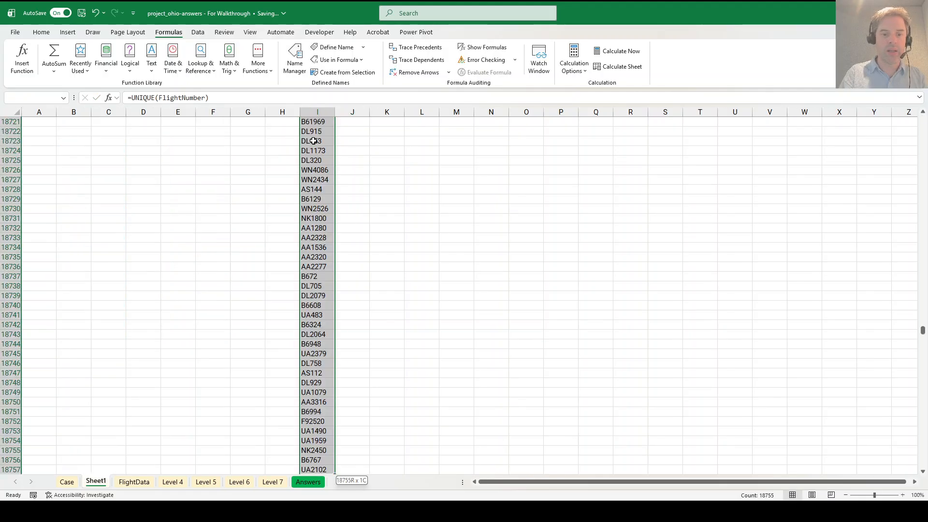
key("ctrl+c")
key("ctrl+BackSpace")
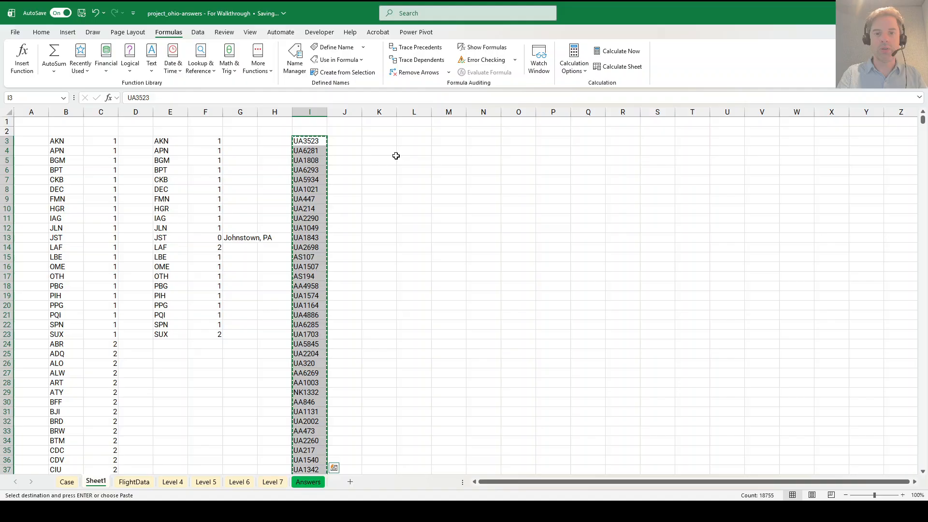
Count each listed flight number's occurrences in J3 with =COUNTIFS(FlightNumber,I3:I18757)
left_click(346, 141)
type("=countifs(")
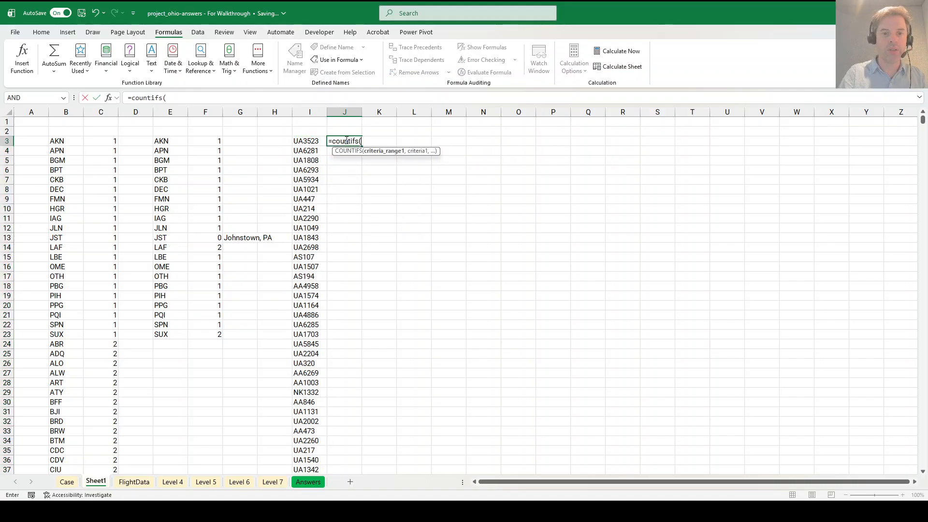
key("Left")
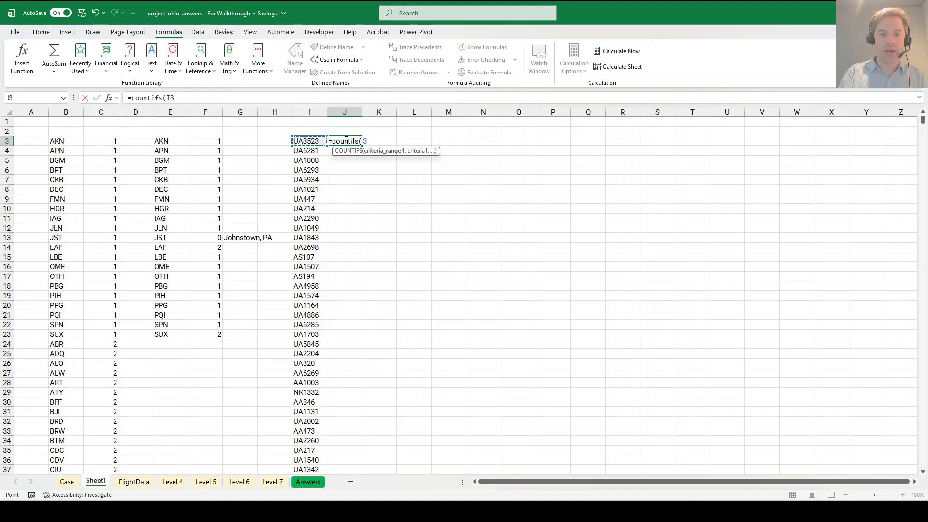
type("FlightNumber")
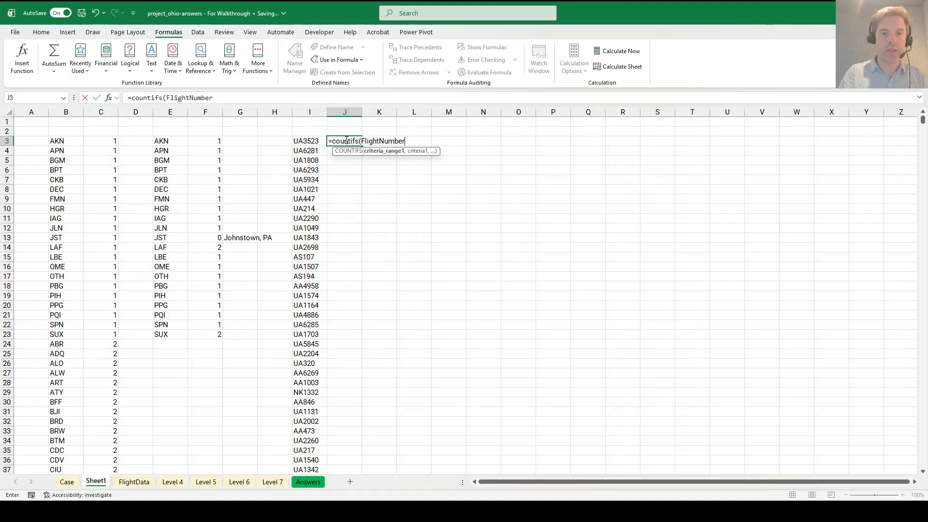
type(",")
key("Left")
key("ctrl+shift+Down")
type(")")
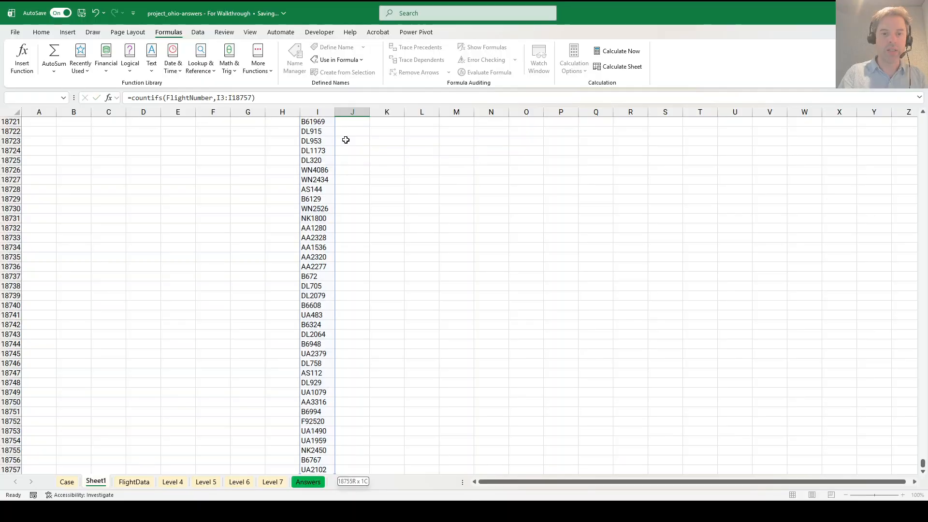
key("Return")
scroll(346, 193, "down", 1)
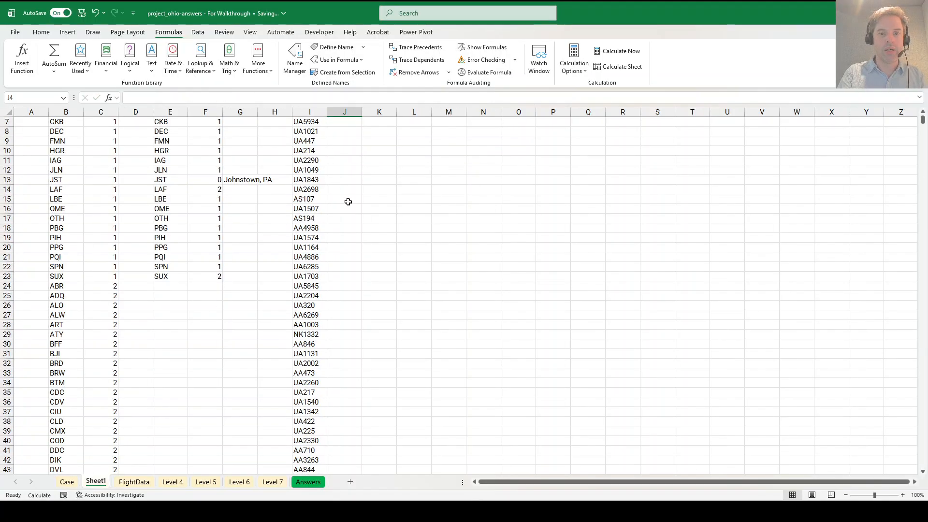
scroll(343, 186, "up", 2)
left_click(344, 138)
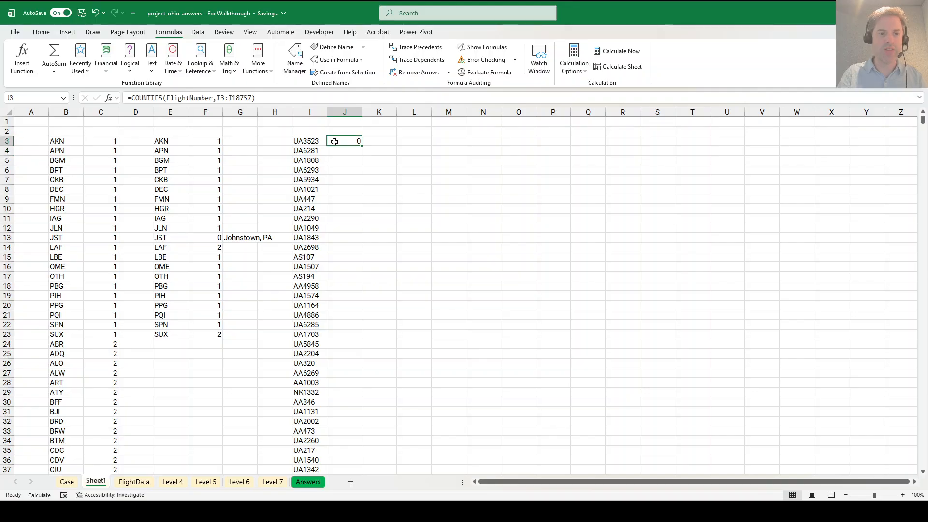
Reduce the J3 formula to =COUNTIFS(FlightNumber,I3) and fill it down column J beside all listed flight numbers
left_click_drag(252, 98, 225, 98)
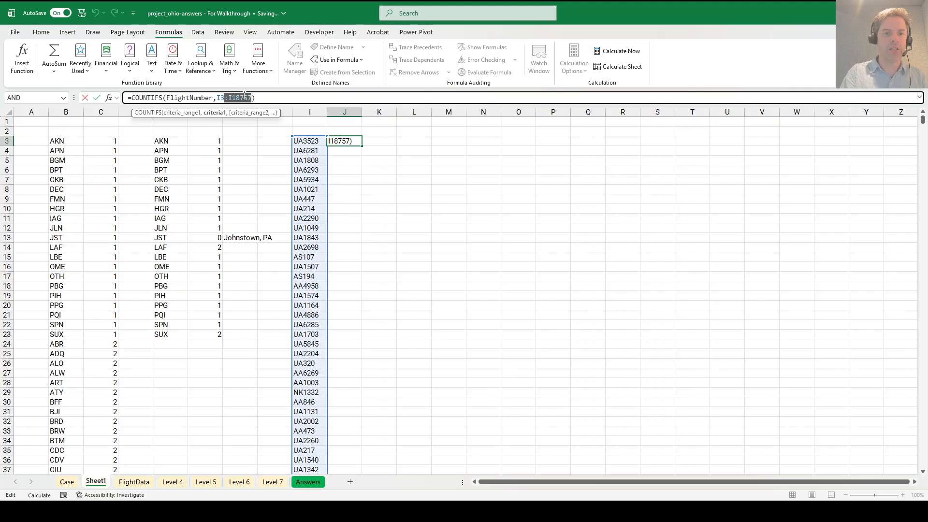
key("BackSpace")
key("Return")
left_click(344, 141)
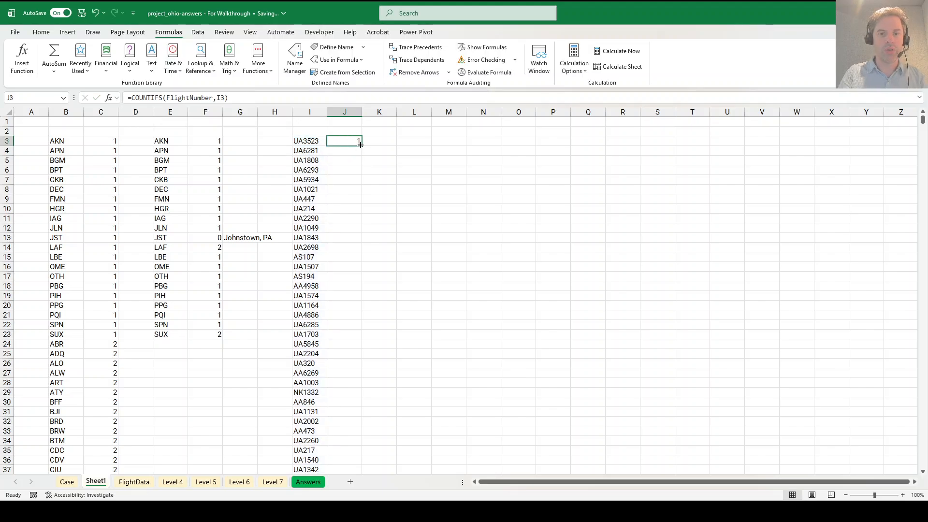
double_click(361, 145)
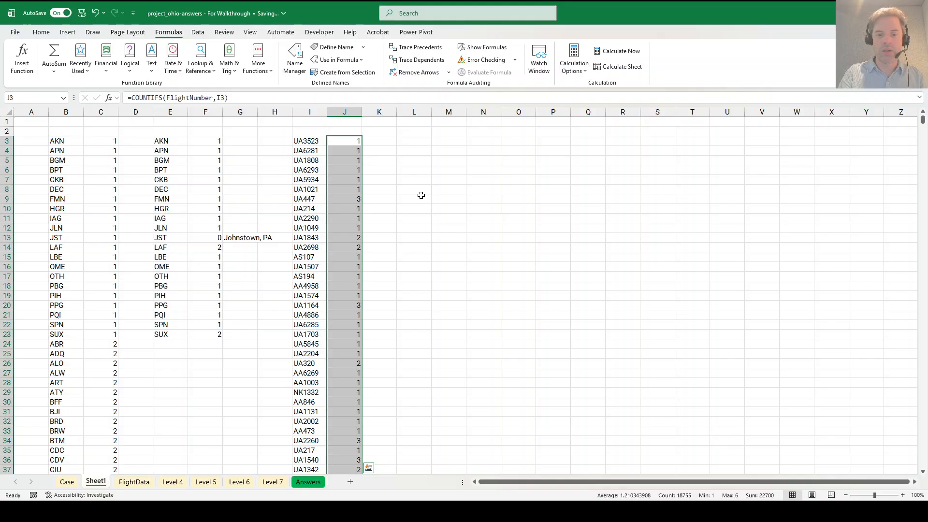
Extract the flight numbers used more than once in L3 with =FILTER(I3:I18757,J3:J18757>1)
left_click(401, 141)
type("=filter(")
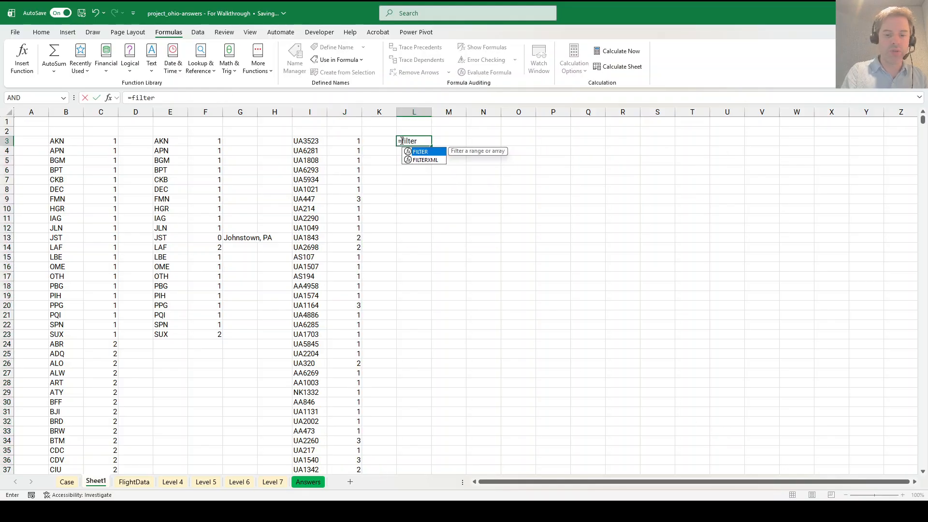
key("Left")
key("Left")
key("Left")
type(",")
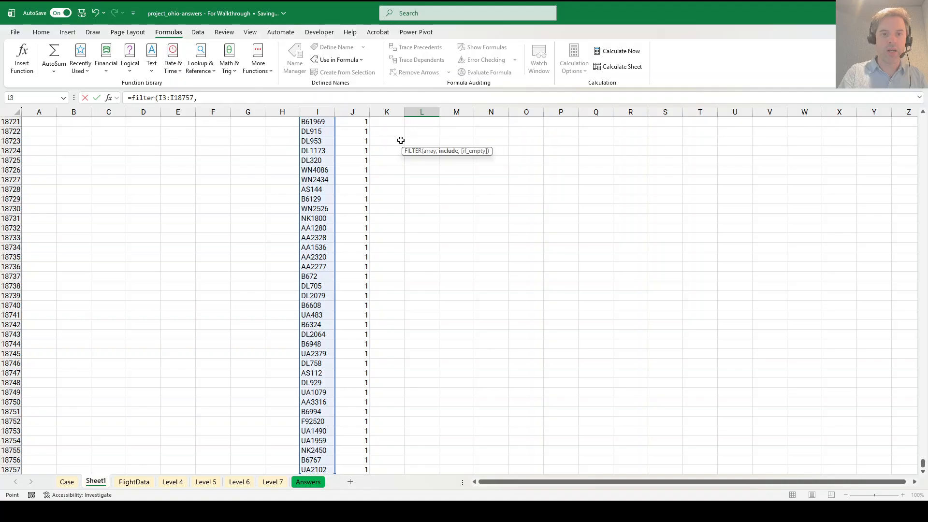
key("Left")
key("Left")
key("ctrl+shift+Down")
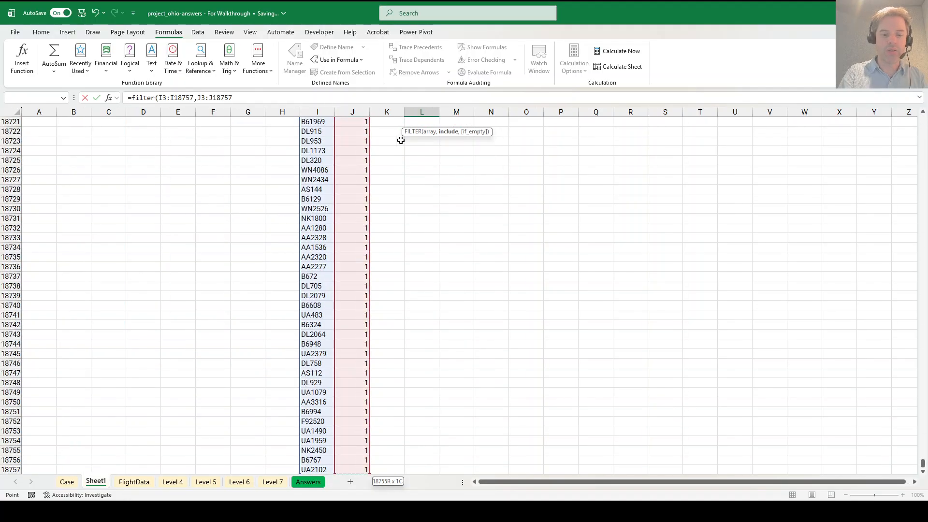
key("Return")
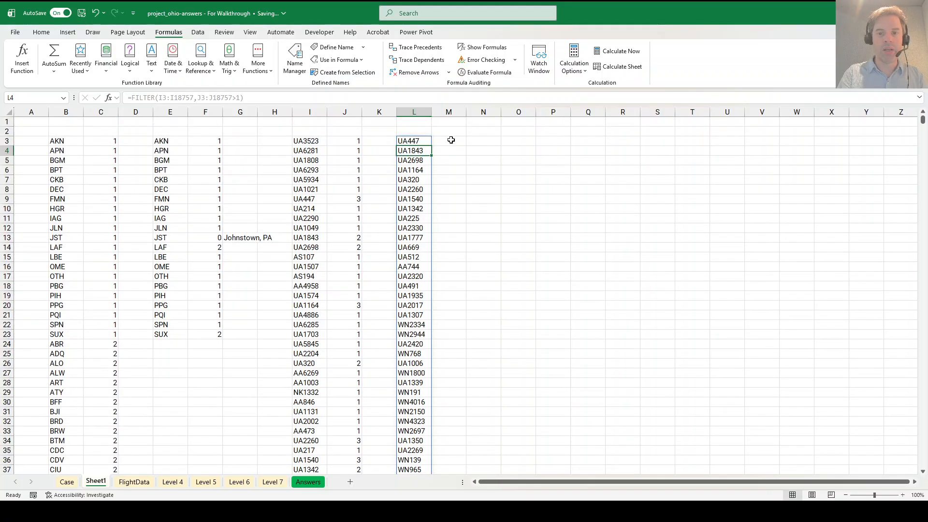
Count the filtered flight numbers in M3 with =ROWS(L3#)
left_click(451, 140)
type("=rows(L3#)")
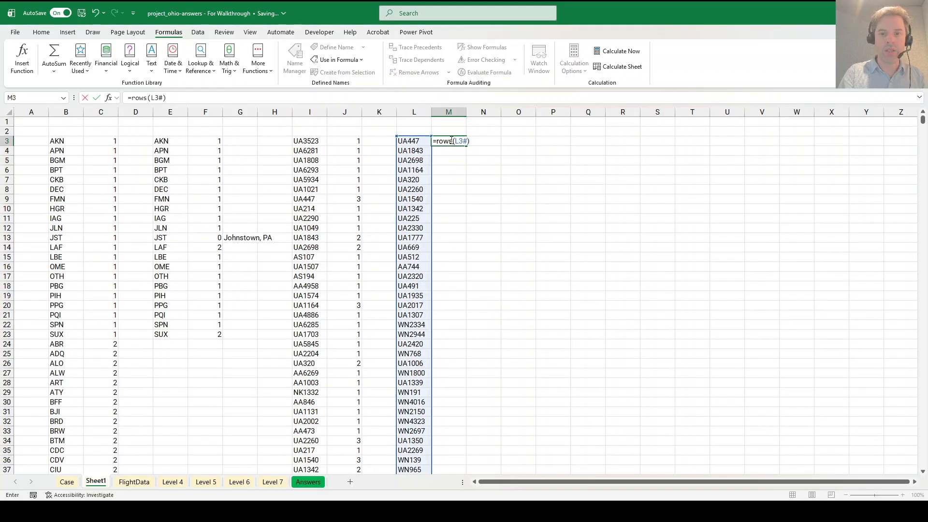
key("Return")
left_click(454, 141)
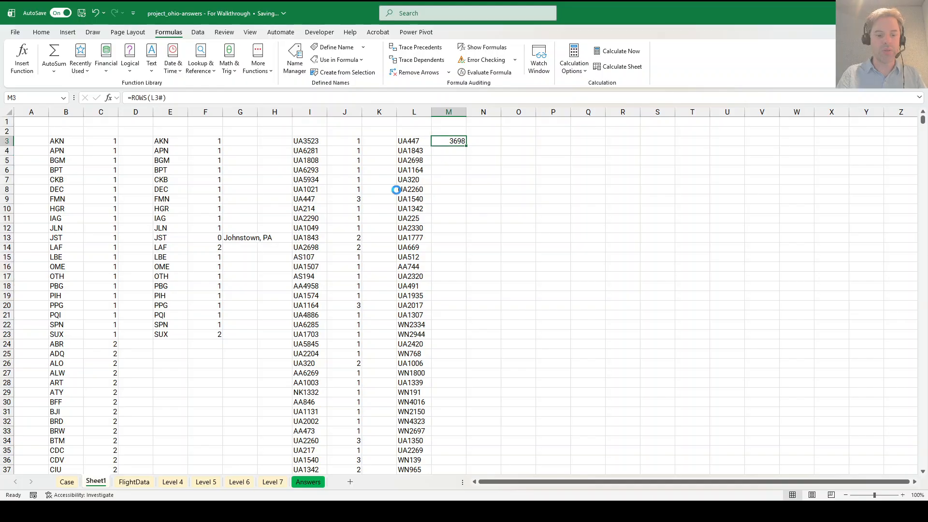
Copy the M3 count and paste it as a value into the Bonus 5 answer on the Case sheet
key("ctrl+c")
left_click(67, 481)
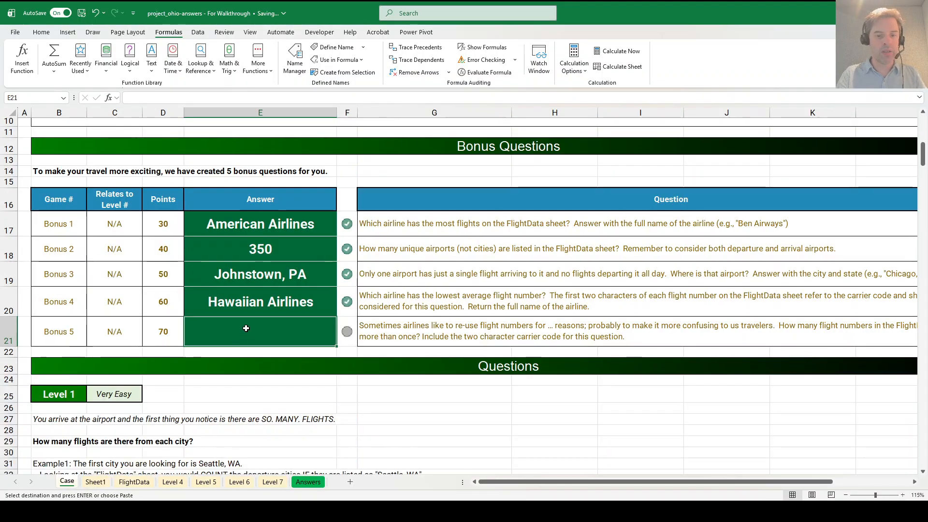
key("ctrl+v")
left_click(400, 300)
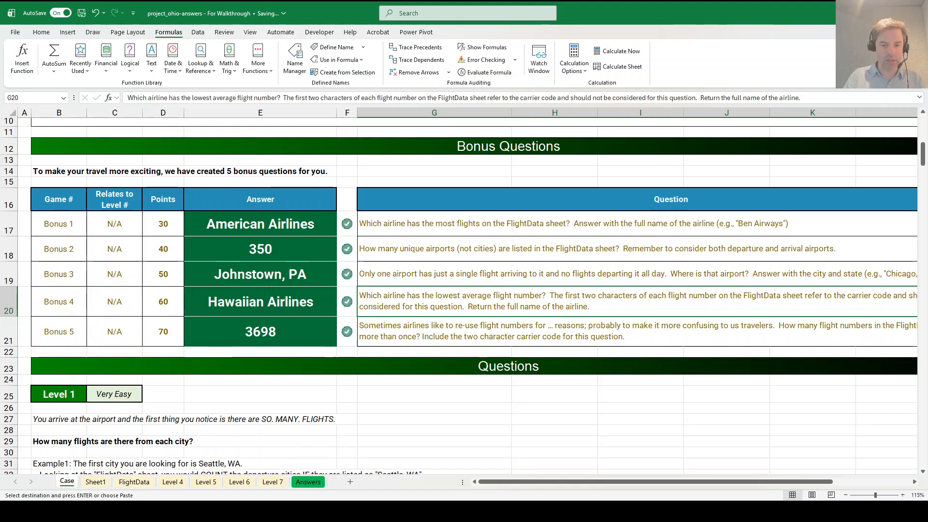
Switch to the Clock app, pause the running stopwatch and minimize its window
key("alt+Tab")
left_click(737, 375)
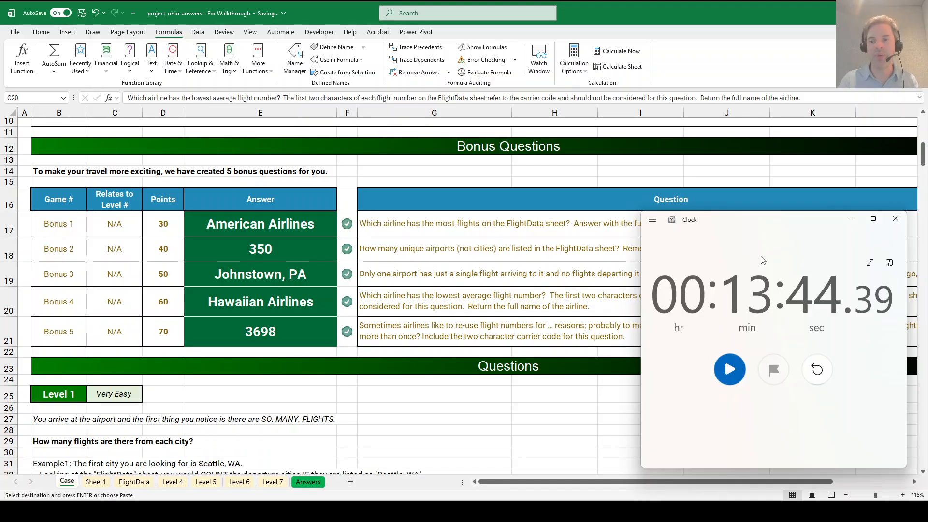
left_click(852, 222)
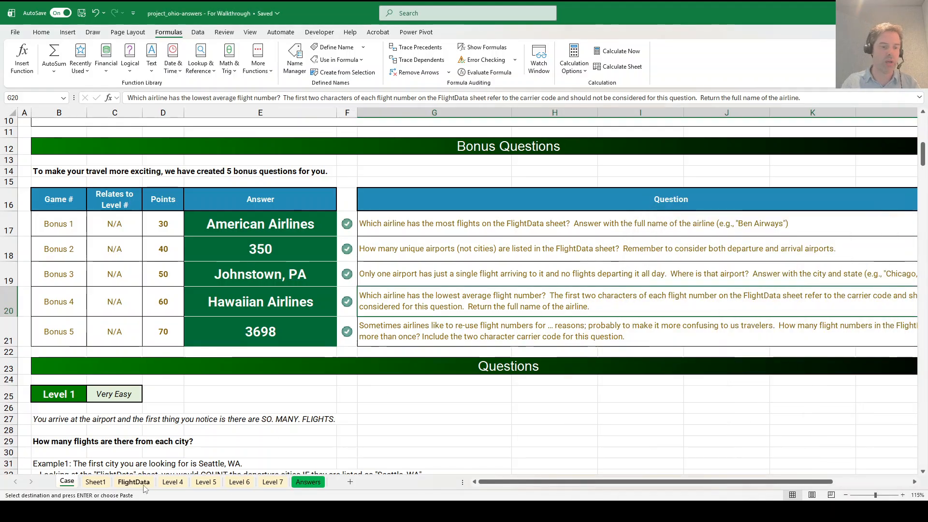
Compare the worked examples and calculation layouts on the Level 4 and Level 5 sheets
left_click(171, 482)
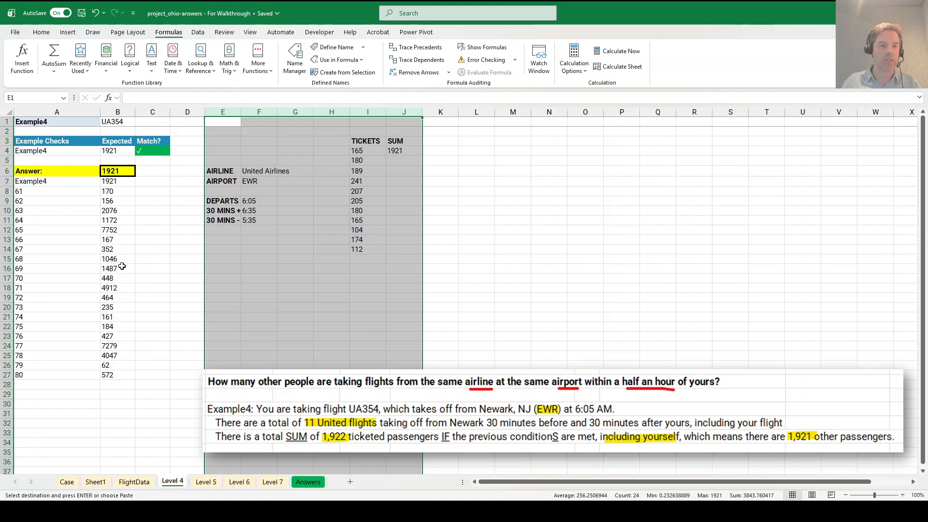
left_click(199, 483)
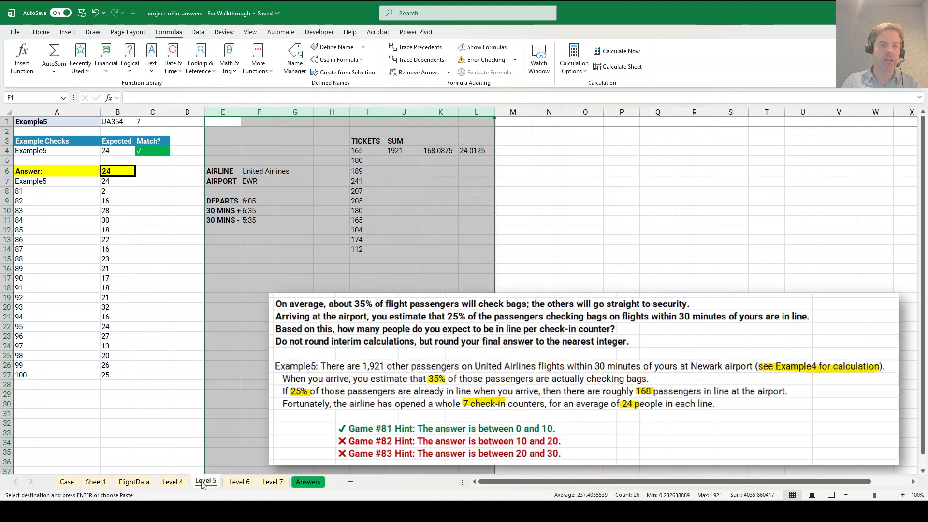
left_click(176, 486)
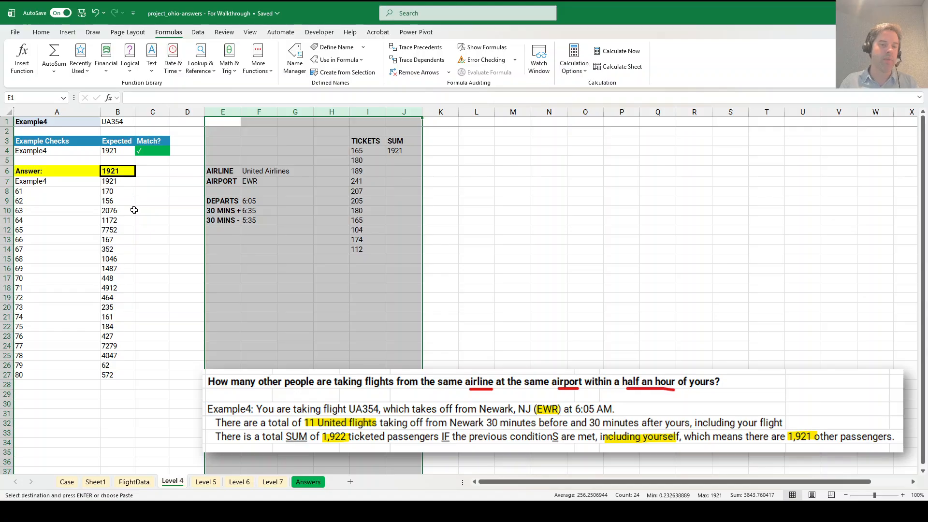
left_click(211, 484)
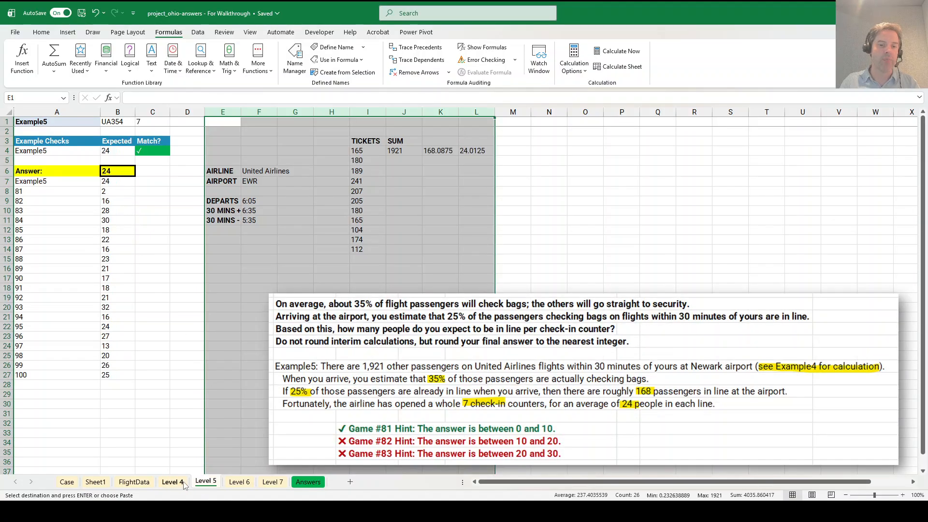
left_click(179, 486)
left_click(203, 487)
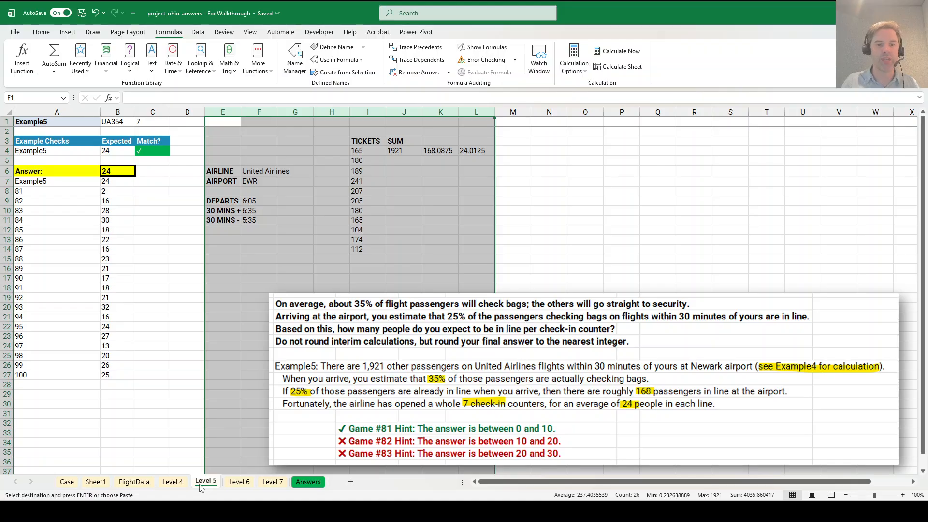
Review the labels in E6:E11 and I3:J3 on the Level 5 sheet along with the pasted question picture
left_click_drag(214, 172, 221, 220)
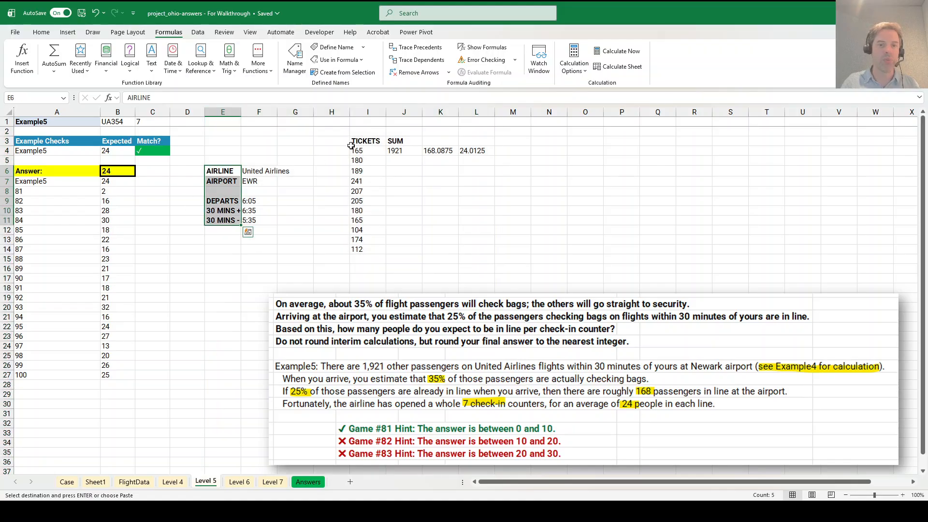
left_click_drag(375, 140, 405, 139)
left_click_drag(220, 172, 223, 224)
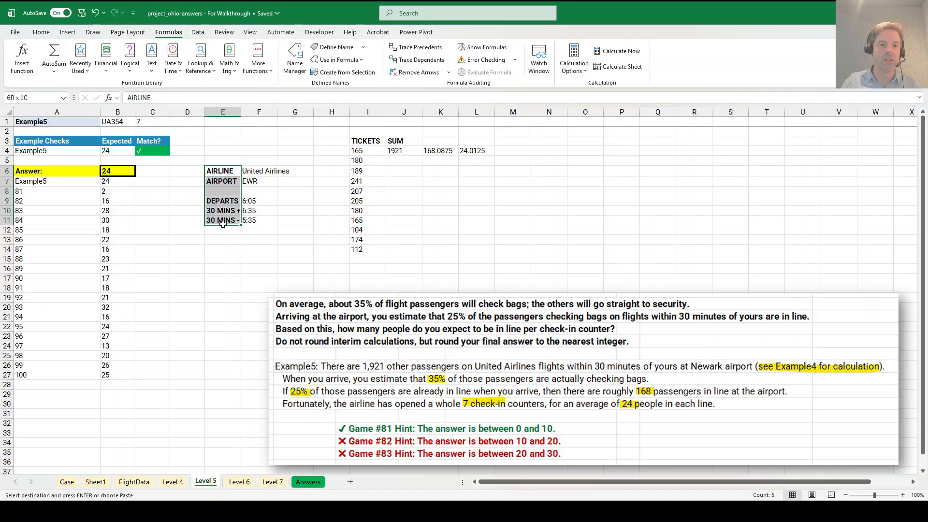
left_click_drag(376, 142, 396, 141)
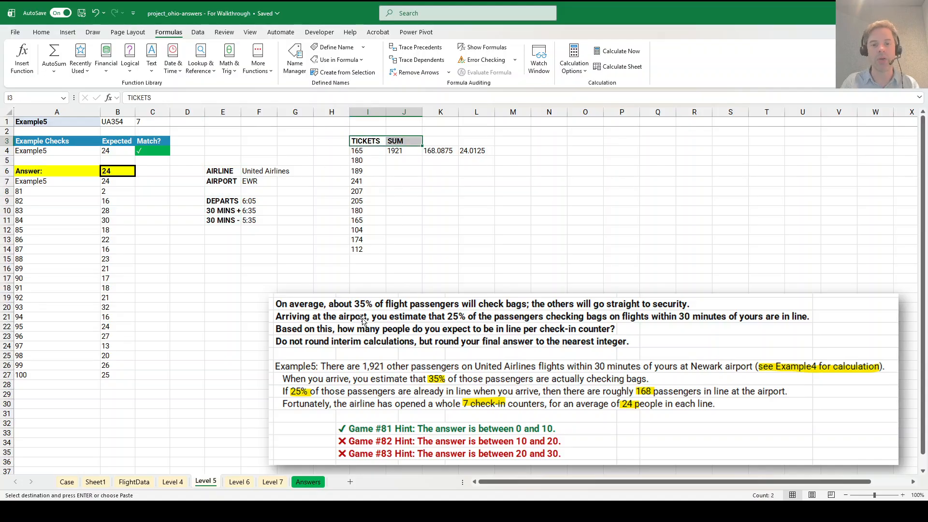
left_click(419, 344)
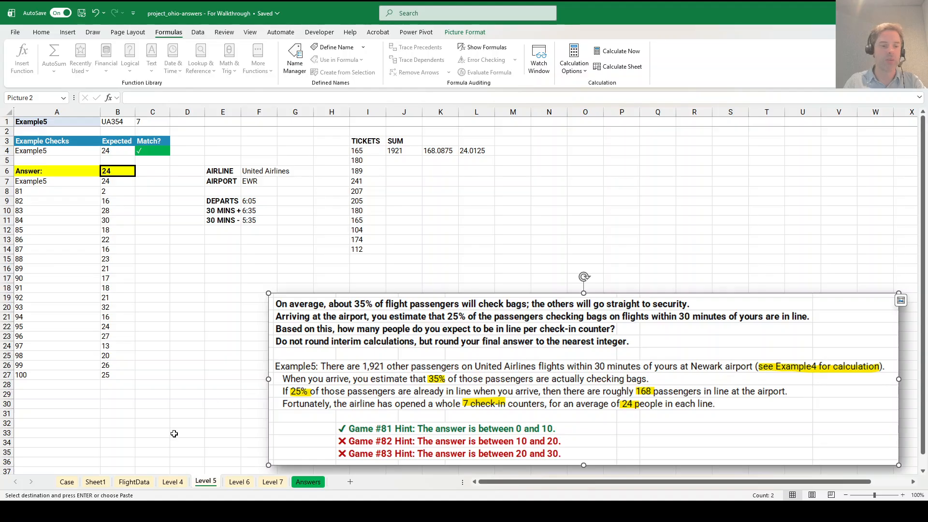
Compare the Level 5 result in L4 with its answer in B6, and examine the Level 6 and Level 7 calculations
left_click(66, 482)
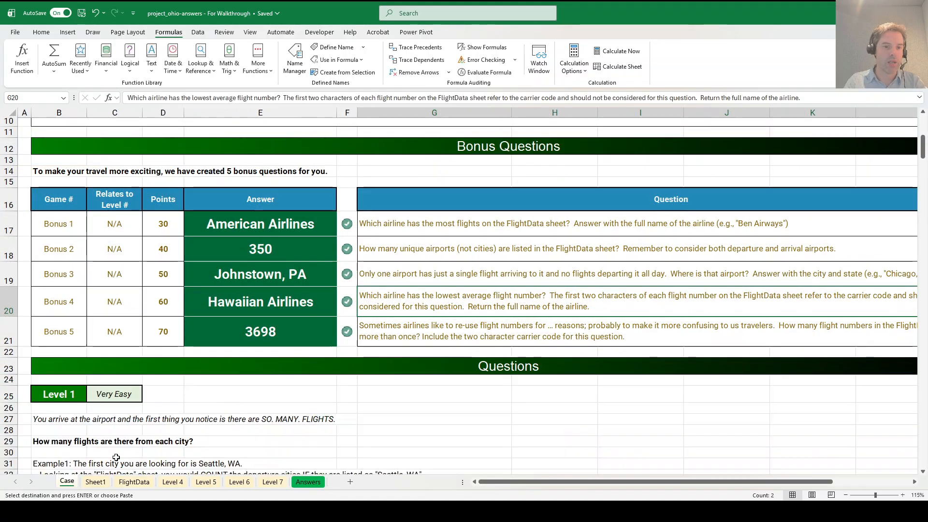
left_click(272, 482)
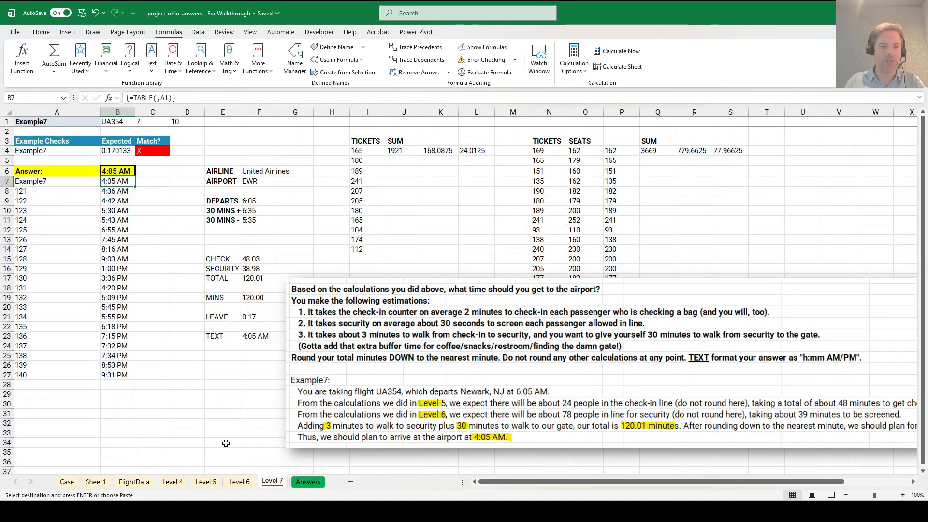
left_click(205, 482)
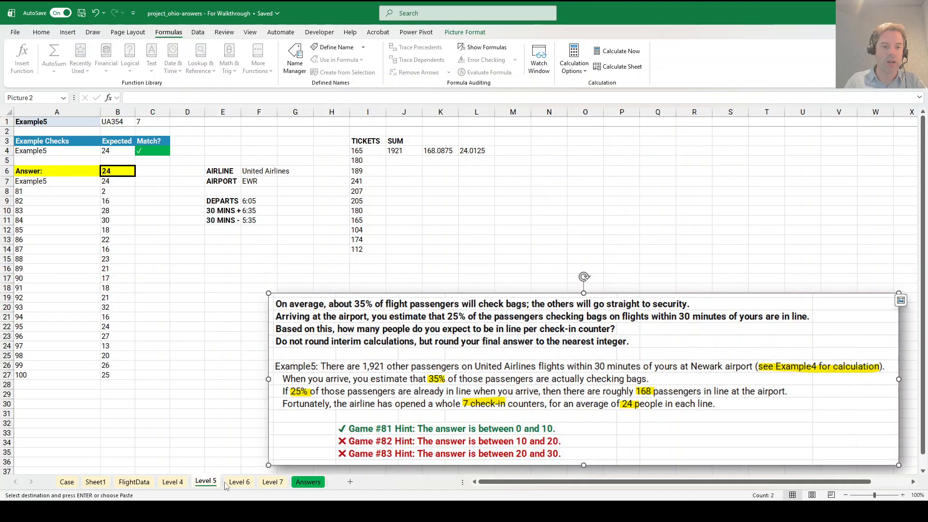
left_click(477, 150)
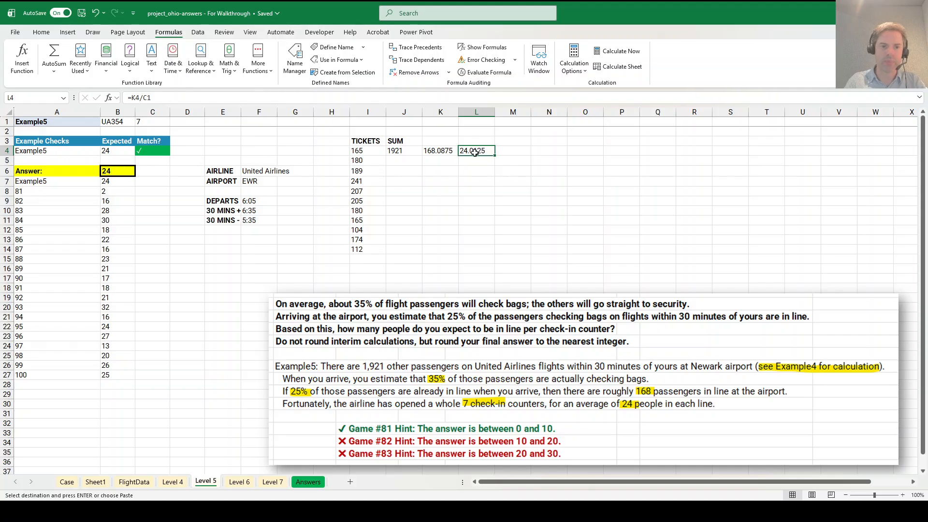
left_click(113, 171)
left_click(469, 151)
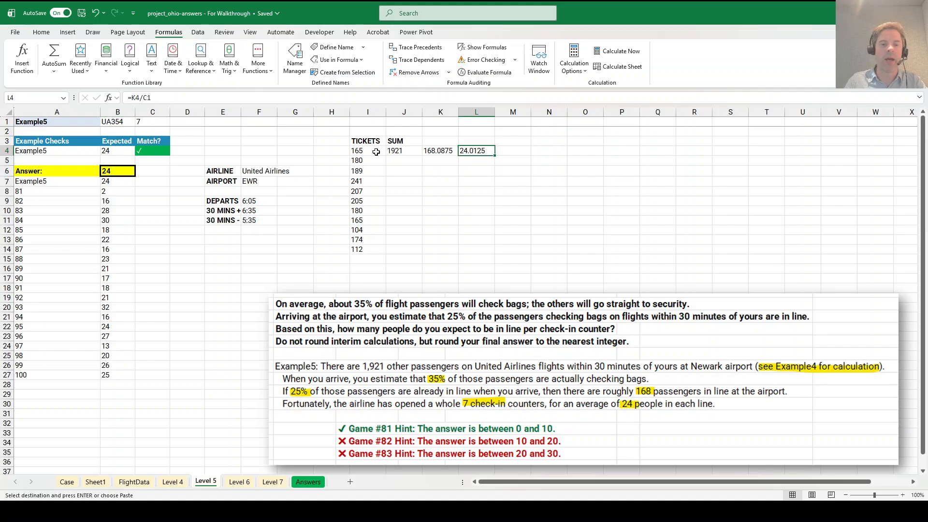
left_click(266, 485)
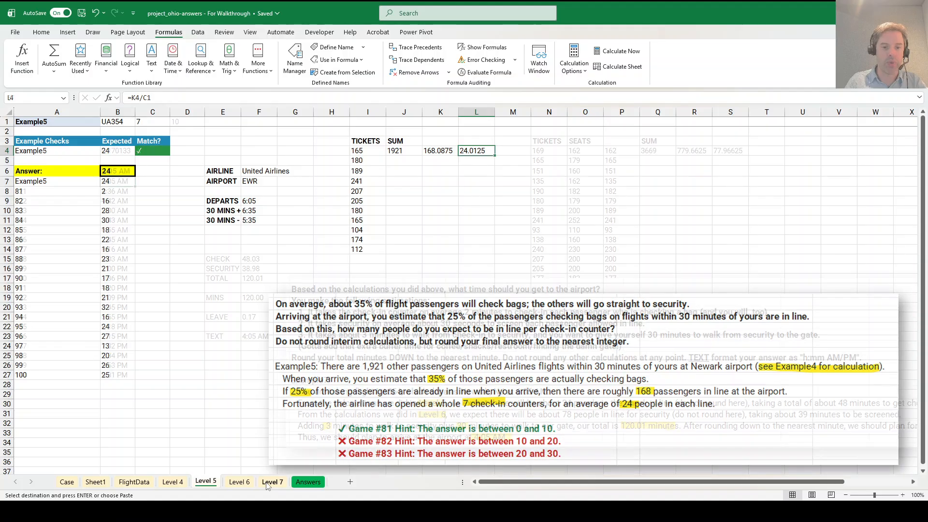
left_click(209, 483)
left_click(240, 483)
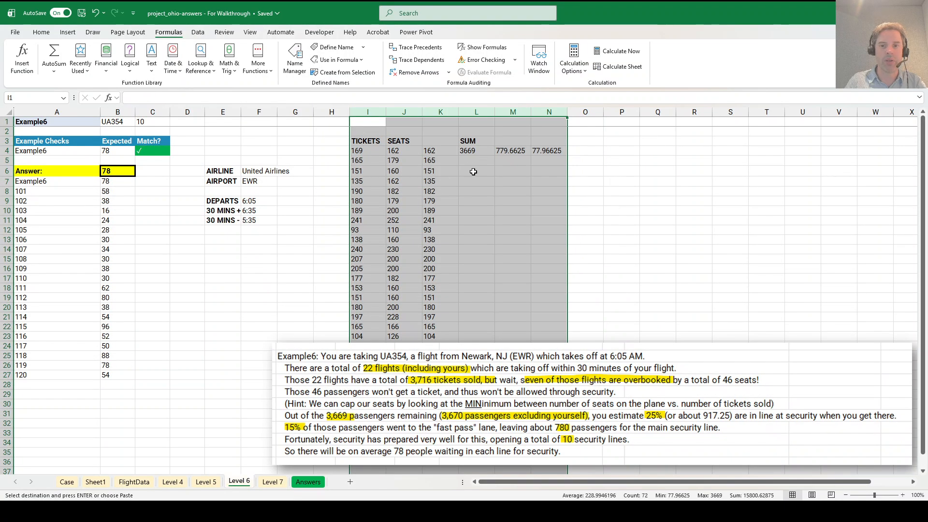
left_click(205, 483)
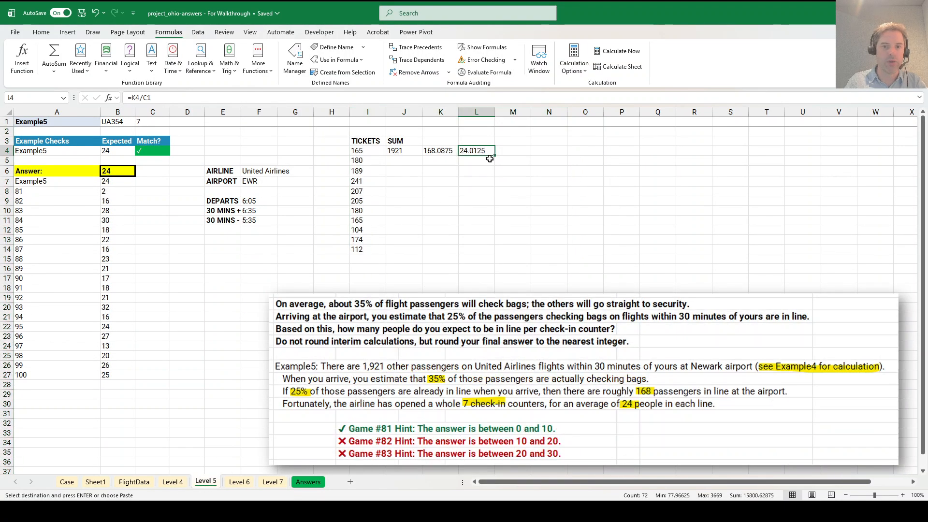
Try to round the Level 5 people-per-counter result in L4 with =ROUND(K4/C1,0)
left_click(132, 98)
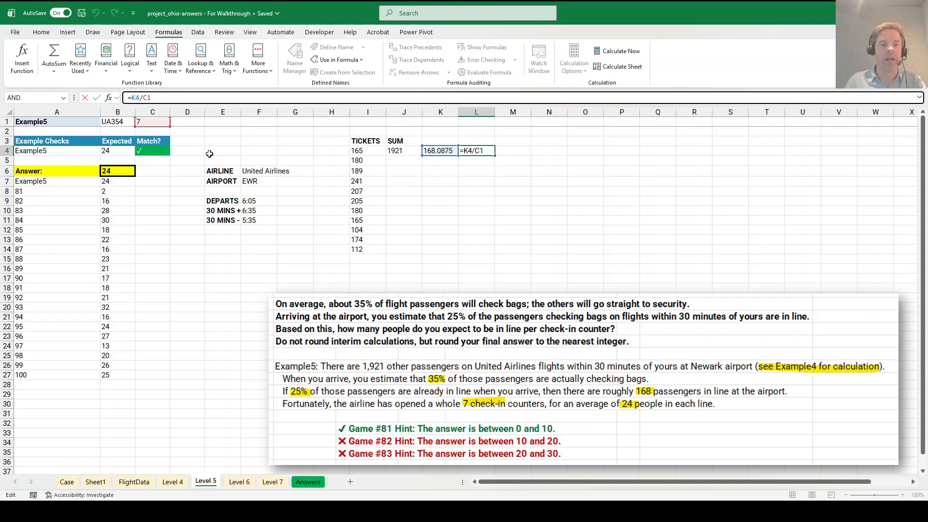
type("round(")
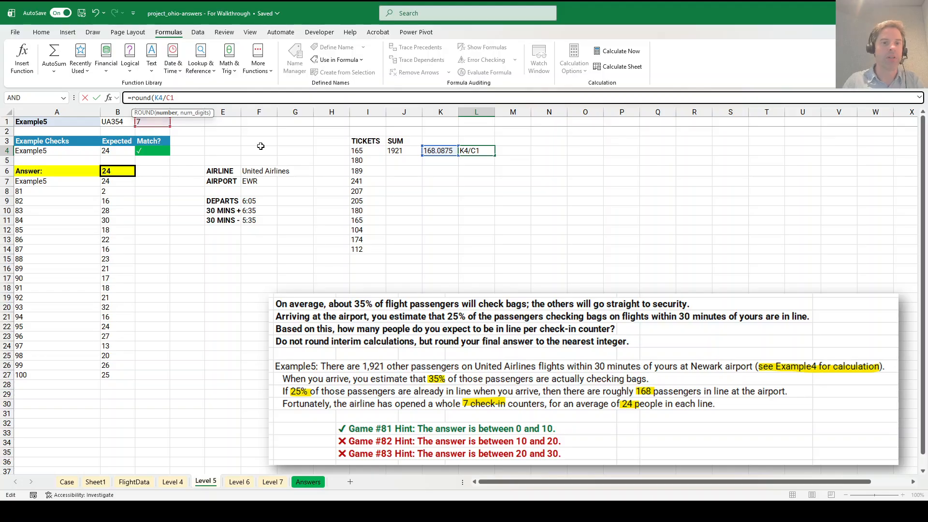
type(",0)")
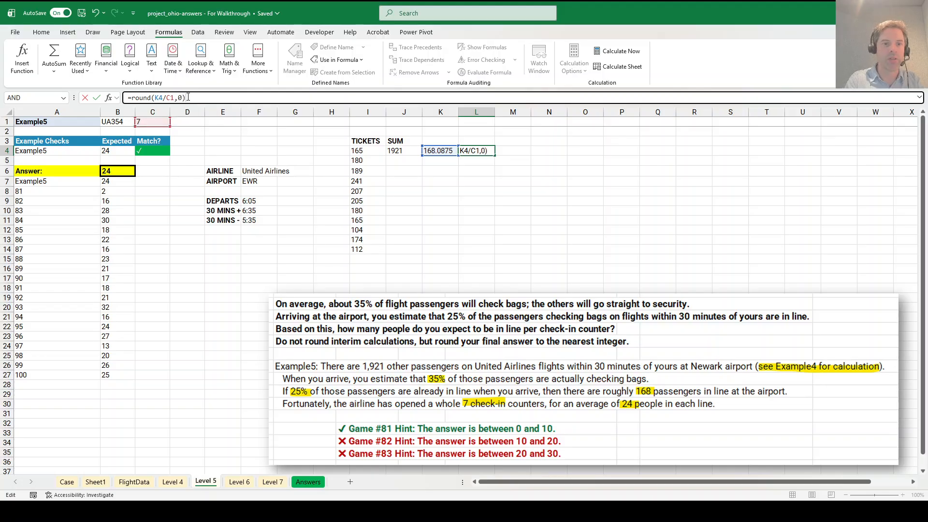
key("Return")
key("Up")
Copy the Level 7 answers in B8:B27 and paste them as values into the adjacent column from C8
key("ctrl+Page_Down")
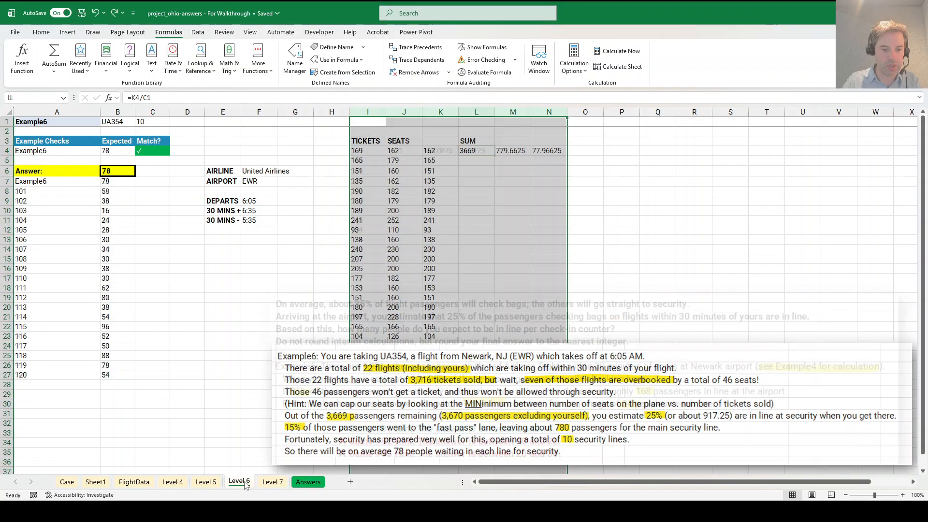
key("ctrl+Page_Down")
left_click(475, 153)
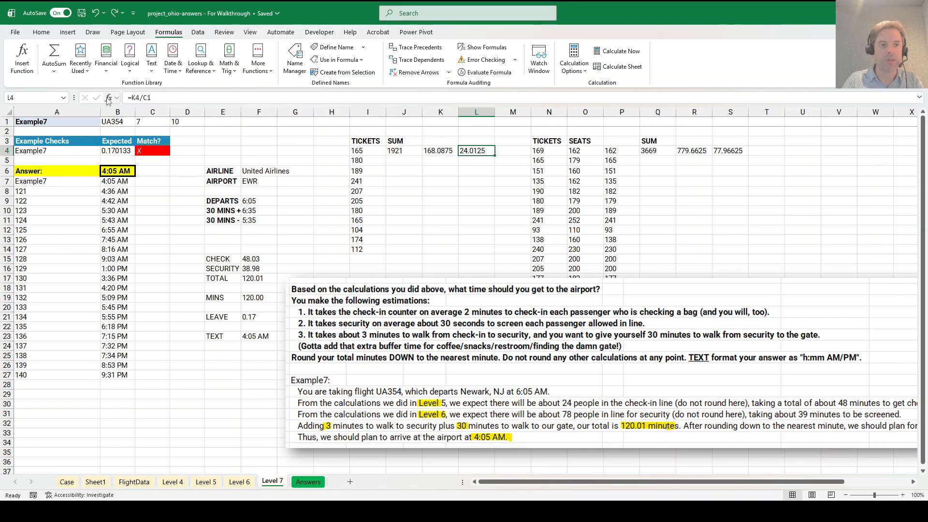
left_click_drag(116, 191, 115, 375)
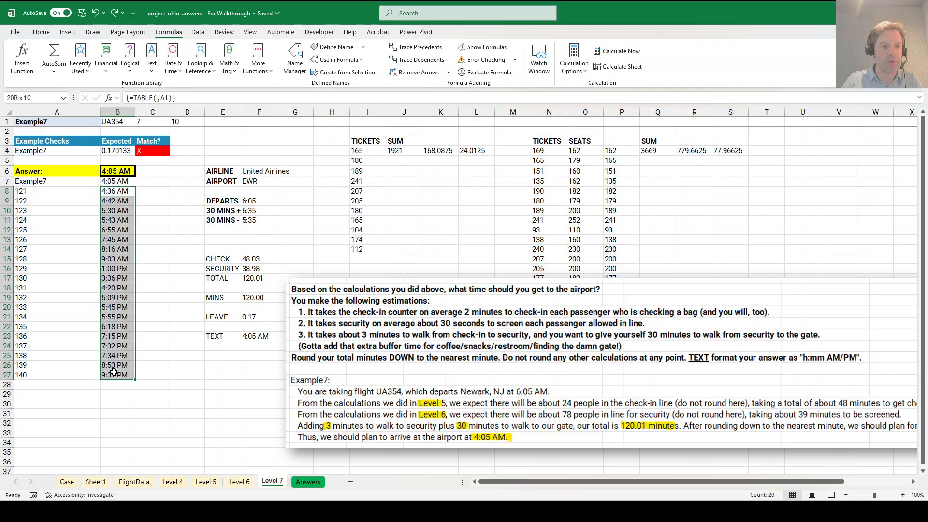
key("ctrl+c")
left_click(147, 192)
key("ctrl+v")
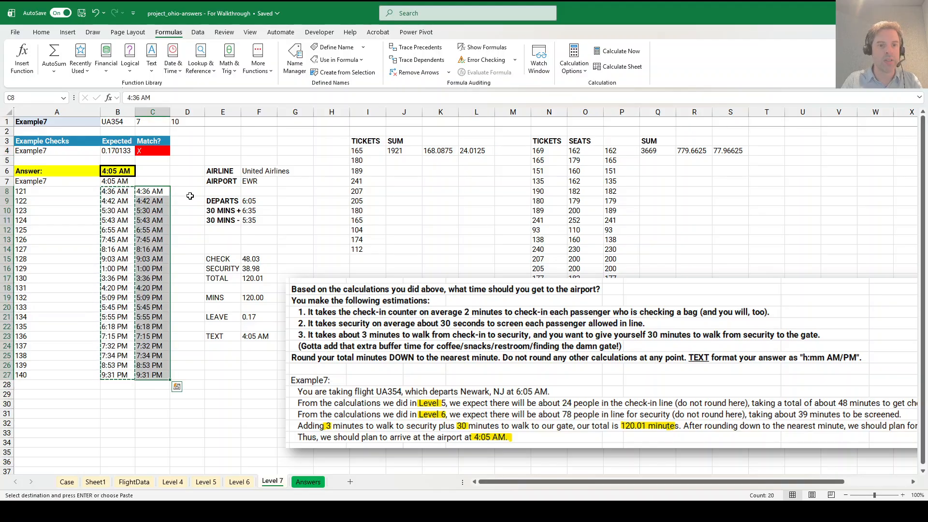
Round the check-in line result in L4 on the Level 7 sheet with =ROUND(K4/C1,0)
left_click(130, 98)
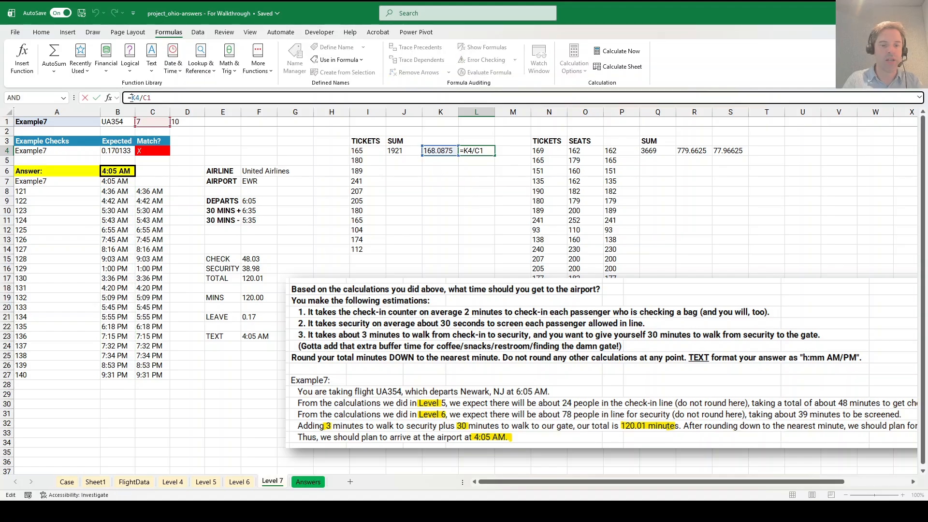
type("round(")
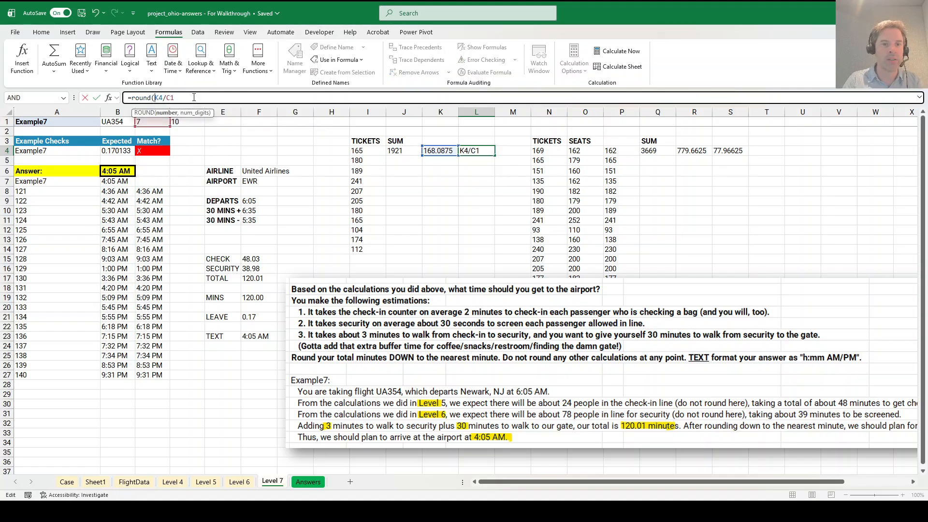
type(",0)")
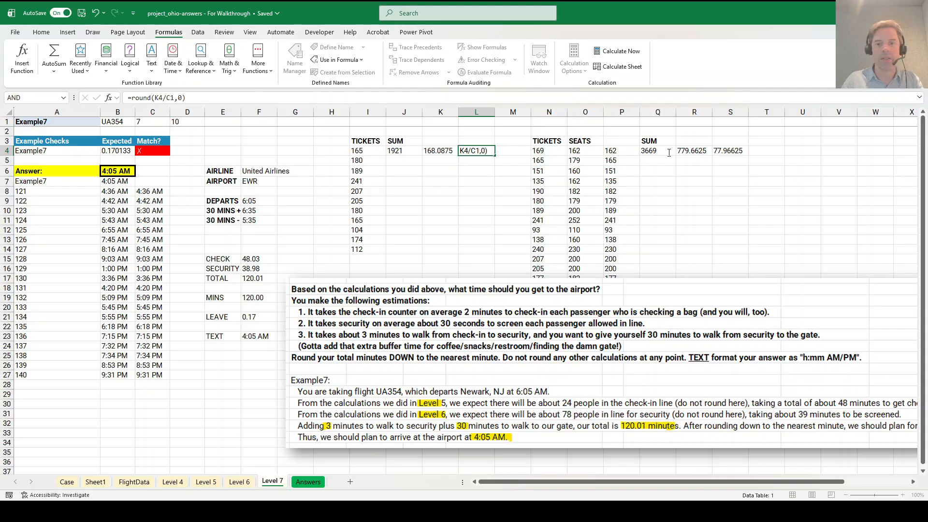
key("Return")
Round the security line result in S4 with =ROUND(R4/D1,0) and compare game 122's times in B9:C9
left_click(735, 152)
left_click(130, 98)
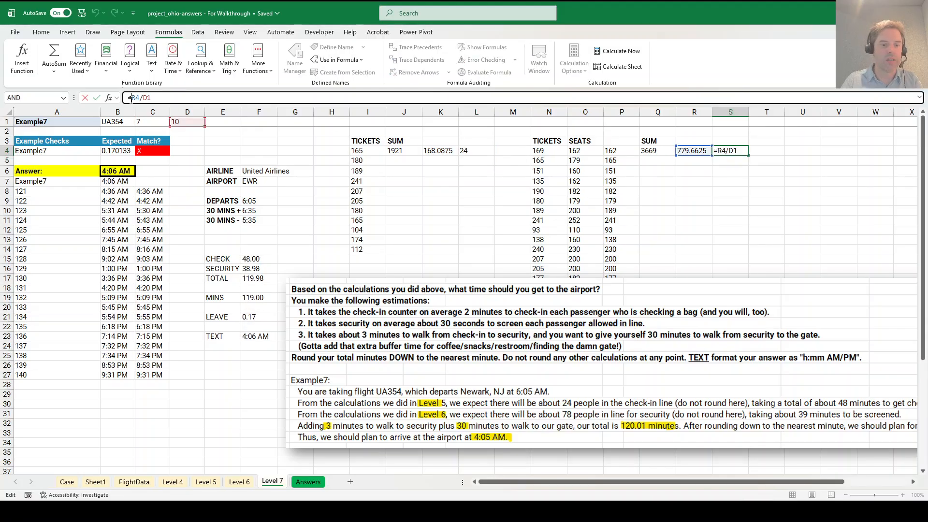
type("round(")
left_click(195, 98)
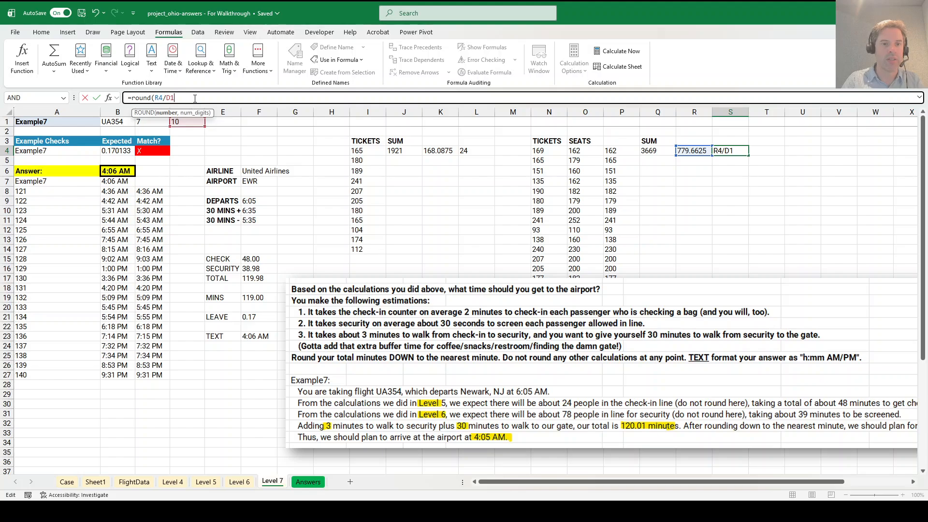
type(",0)")
key("Return")
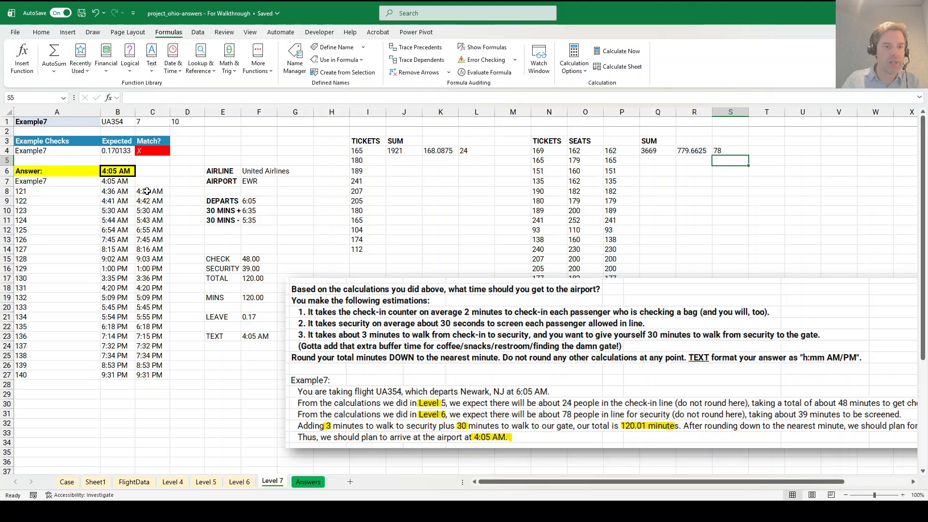
left_click_drag(121, 198, 150, 201)
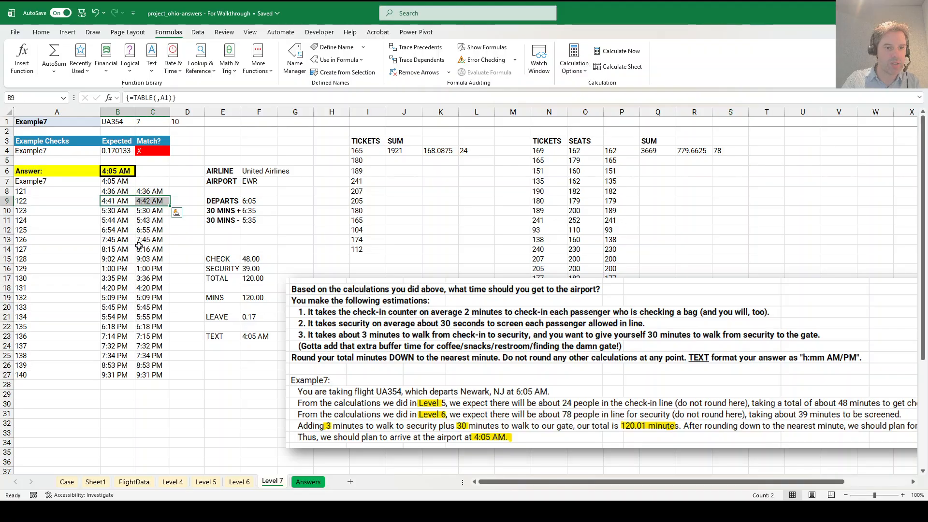
Return to the Case sheet and find the Level 5 section below game 80
left_click(67, 482)
scroll(443, 343, "down", 15)
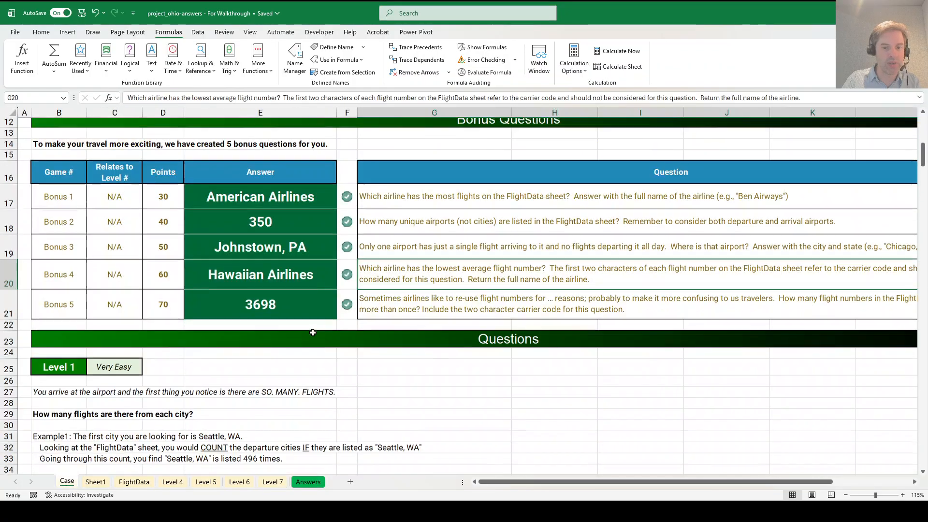
scroll(444, 343, "down", 20)
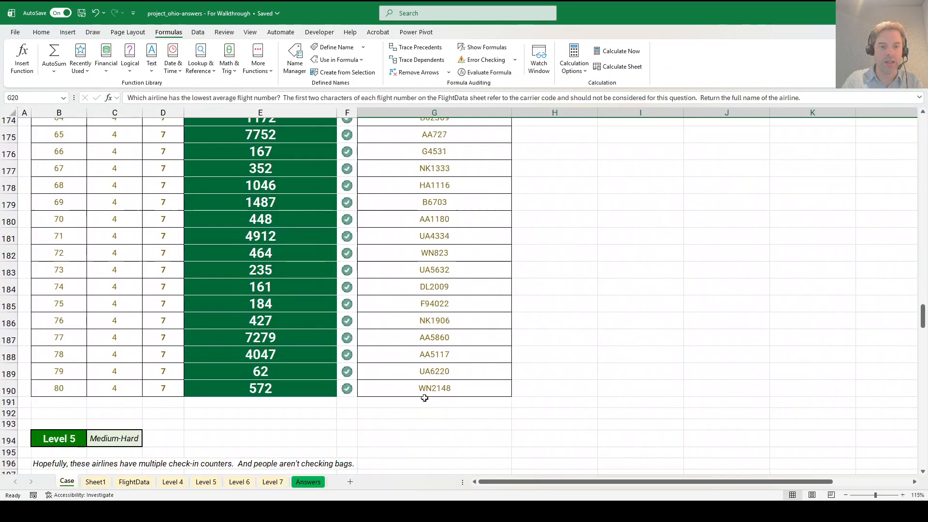
Review the answer marks for Level 7 games 121 to 140 on the Case sheet
scroll(424, 400, "down", 20)
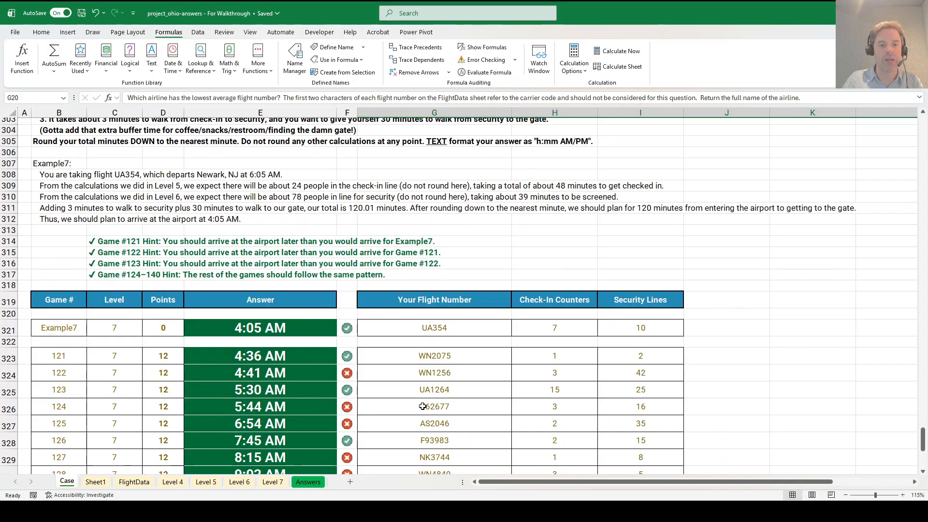
scroll(325, 216, "down", 4)
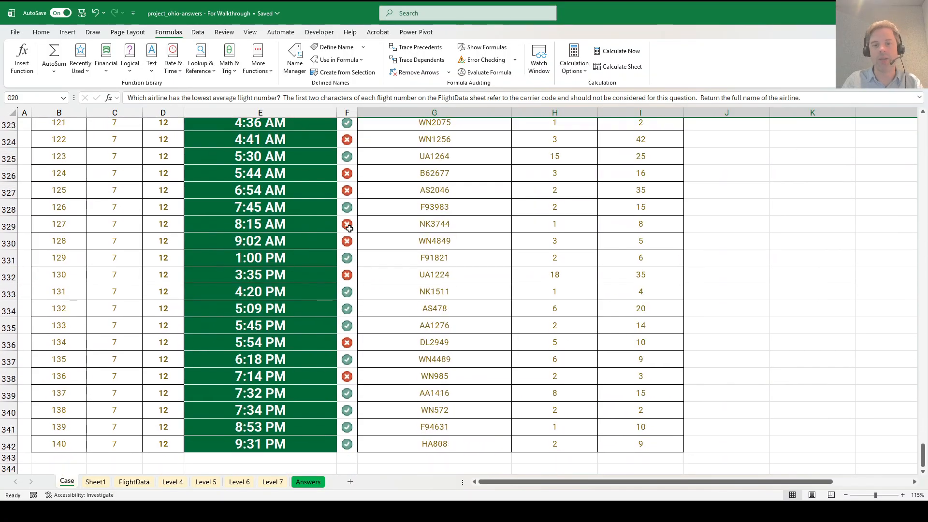
Remove the rounding from the check-in line result in L4 on the Level 7 sheet, leaving =K4/C1
left_click(273, 482)
left_click(437, 148)
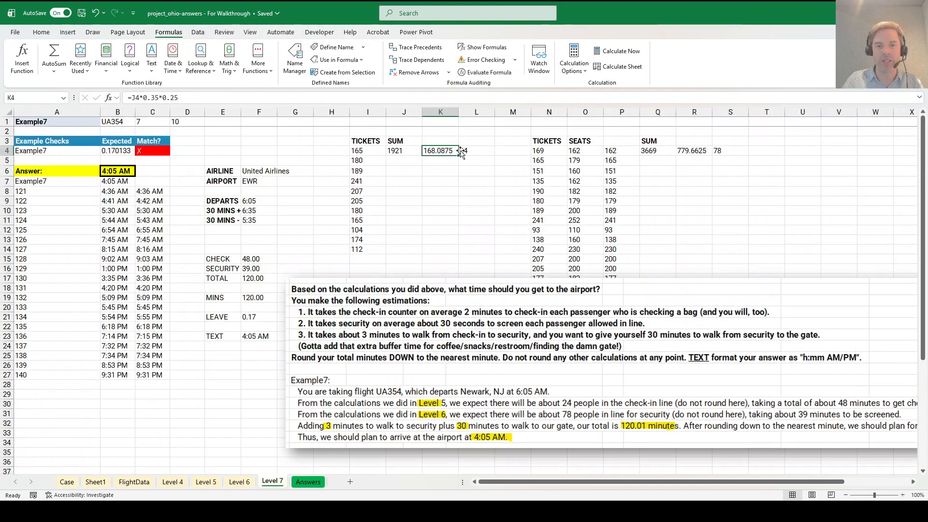
left_click(463, 150)
left_click(139, 97)
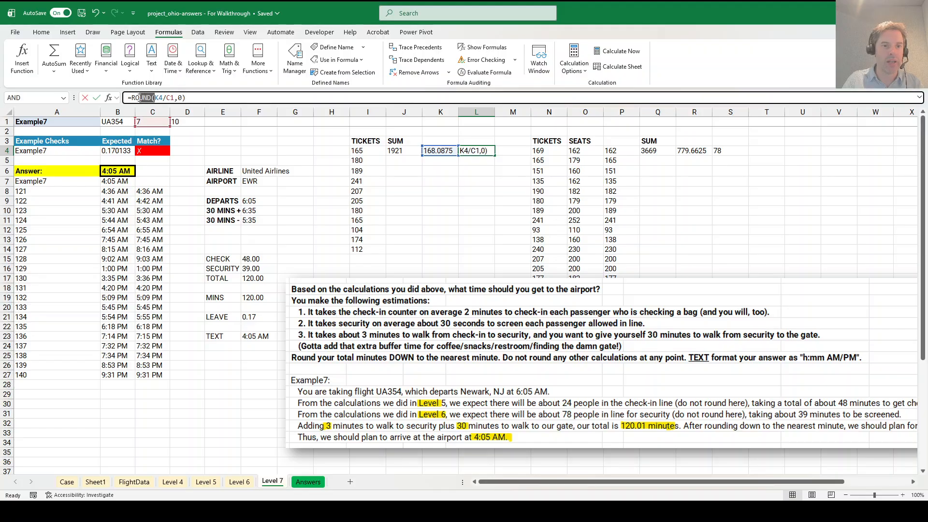
key("BackSpace")
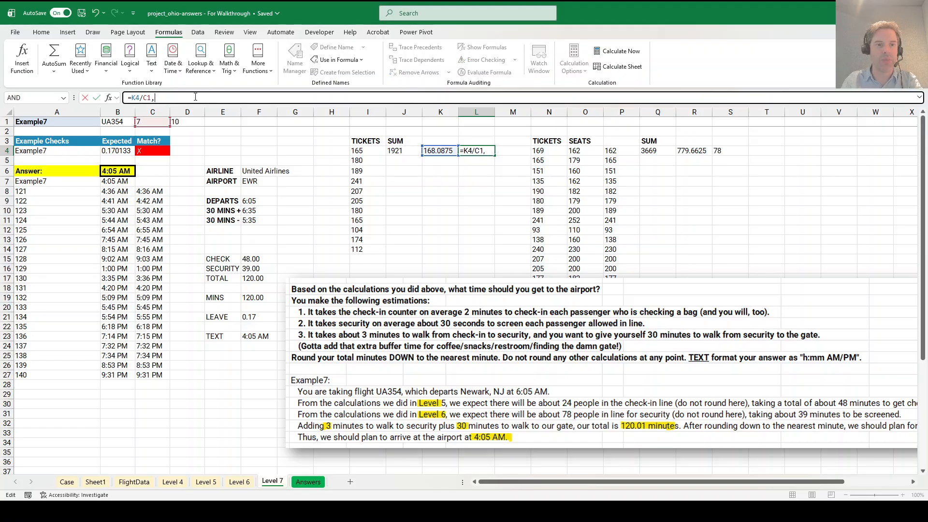
key("Return")
Remove the rounding from the security line result in S4, leaving =R4/D1
left_click(728, 151)
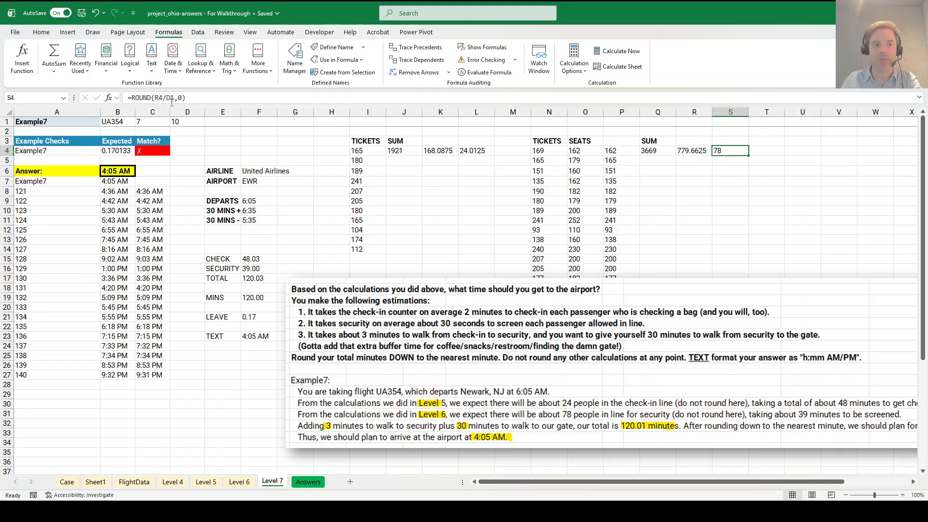
left_click_drag(155, 96, 146, 97)
key("BackSpace")
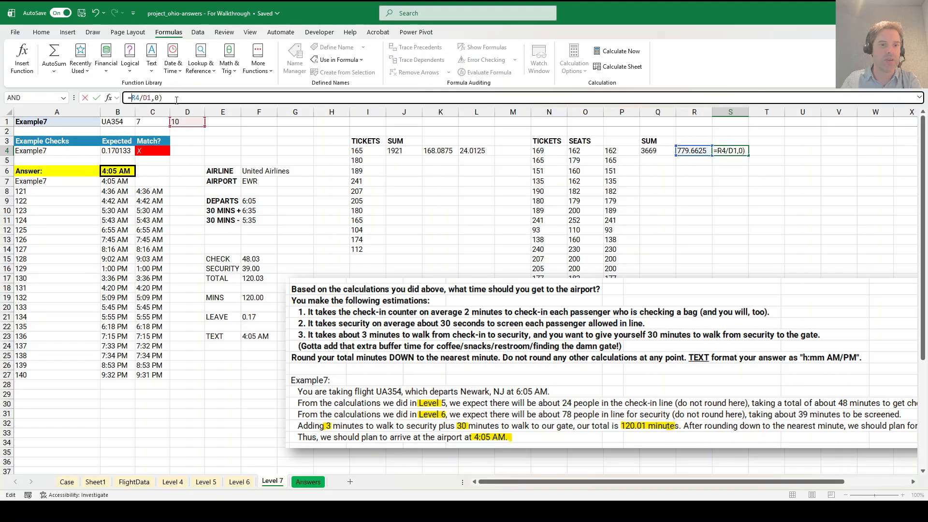
key("Return")
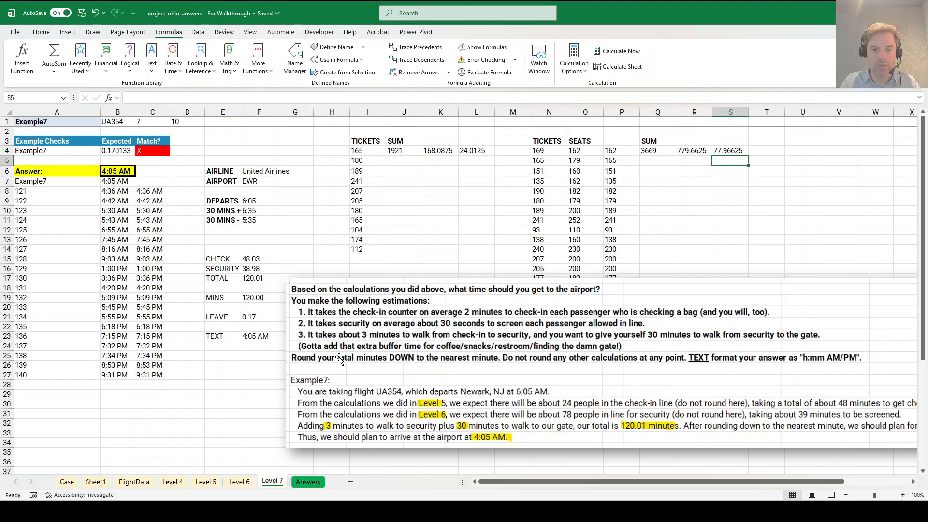
Review the round-down instruction in the Level 7 question picture and select the calculation labels in E15:E23
left_click(584, 358)
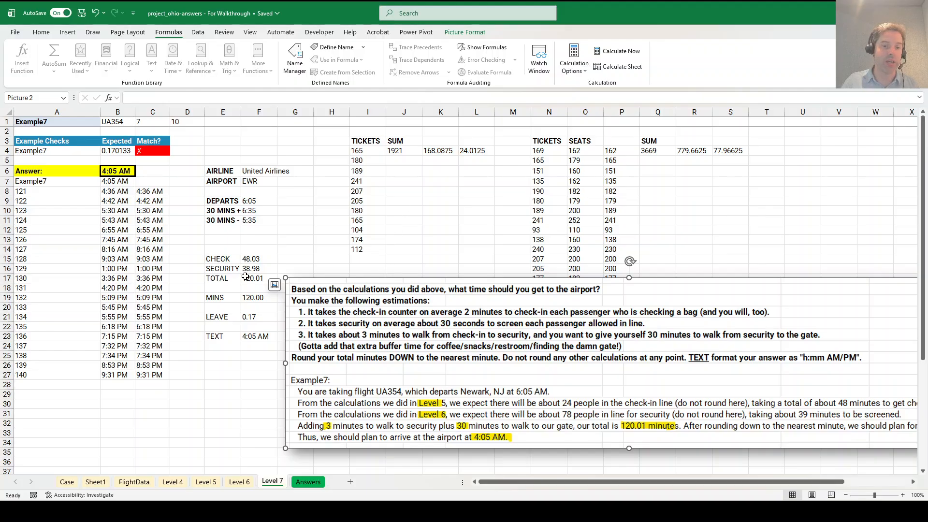
left_click_drag(228, 260, 227, 334)
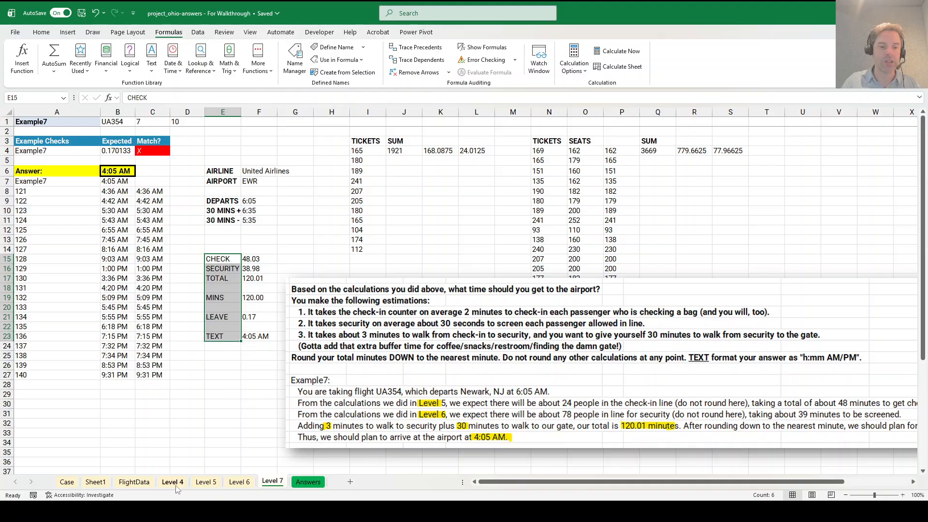